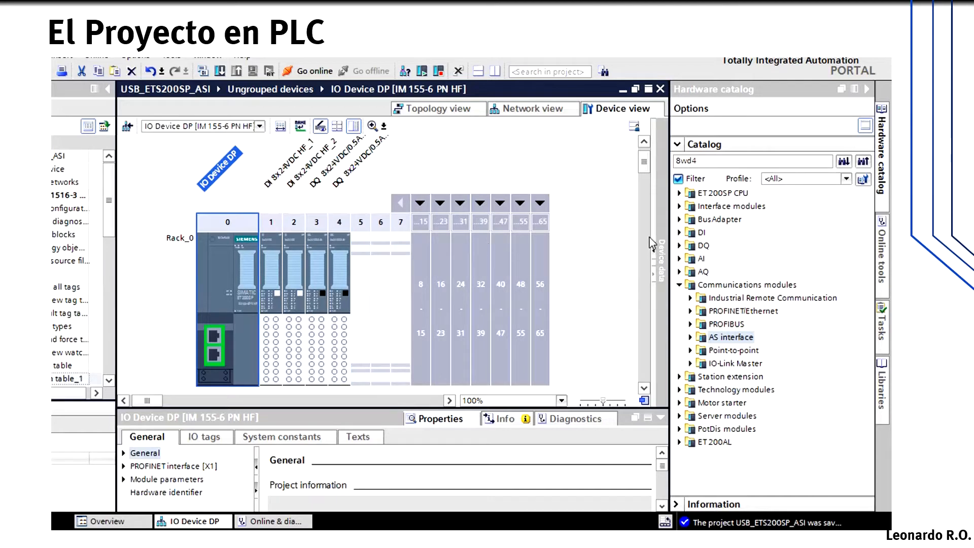
- Select the CM AS-i Master ST module 3RK7 137-6SA00-0BC1 among the AS interface communications modules in the hardware catalog
left_click_drag(652, 229, 627, 236)
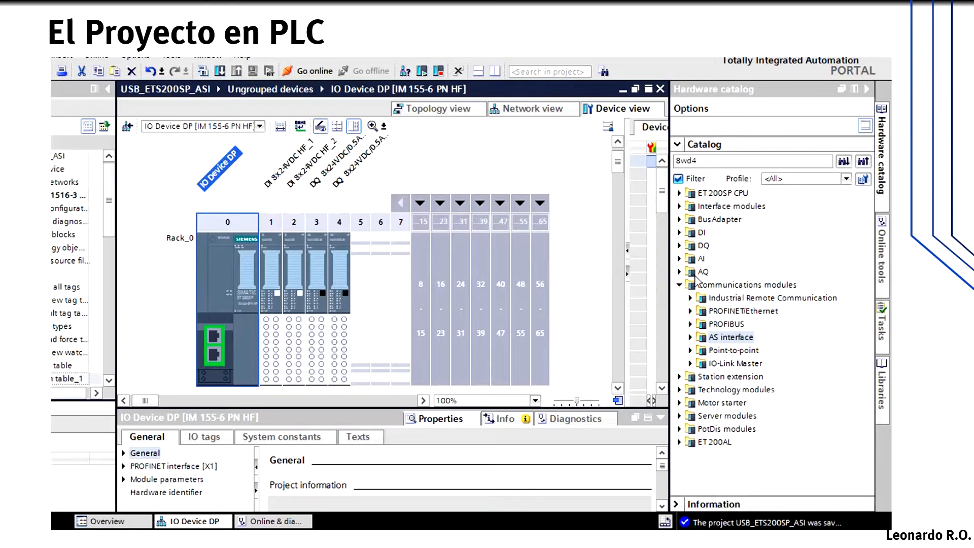
left_click(734, 286)
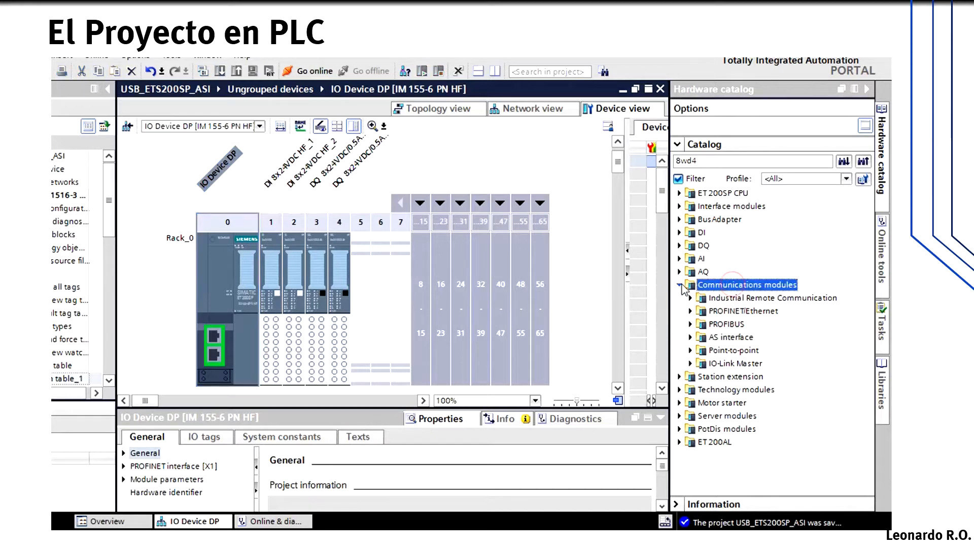
left_click(680, 285)
left_click(679, 285)
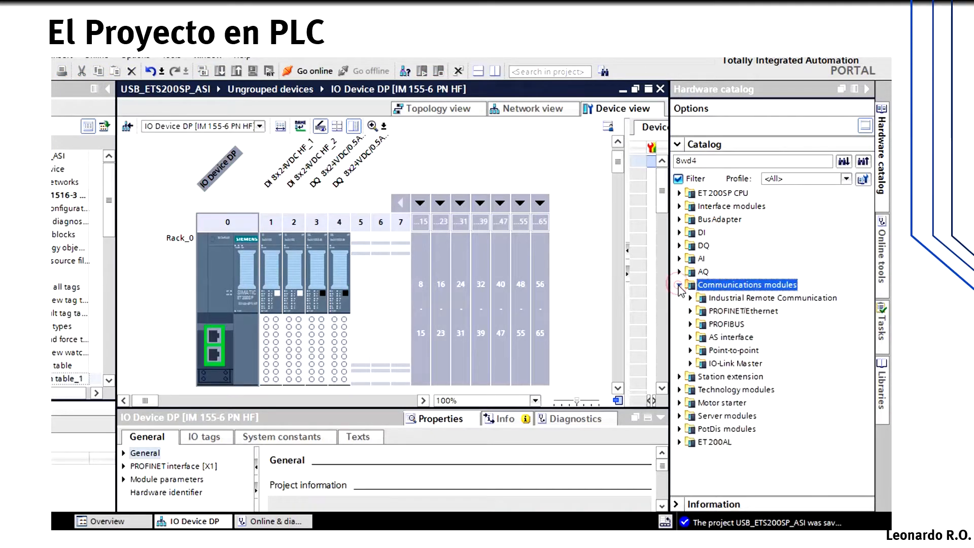
left_click(690, 337)
left_click(701, 350)
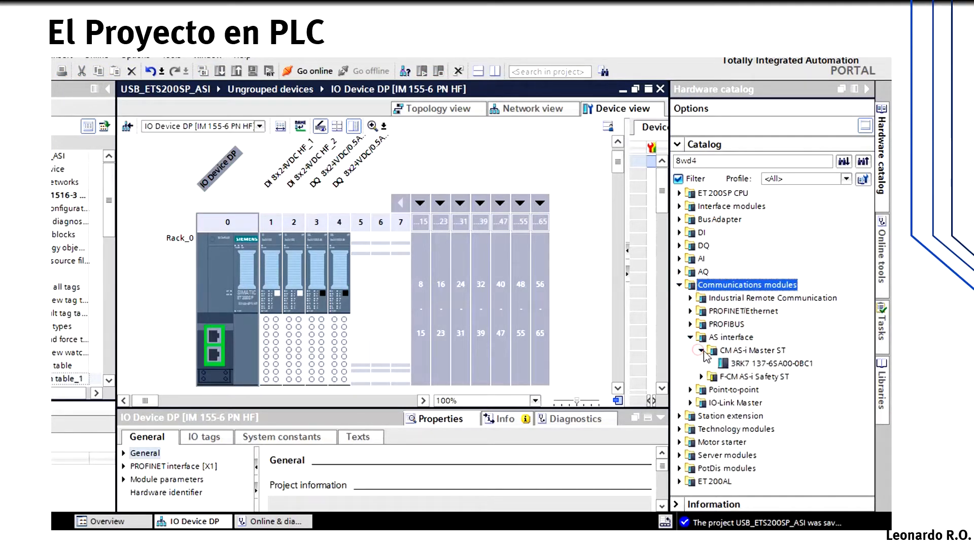
left_click(753, 364)
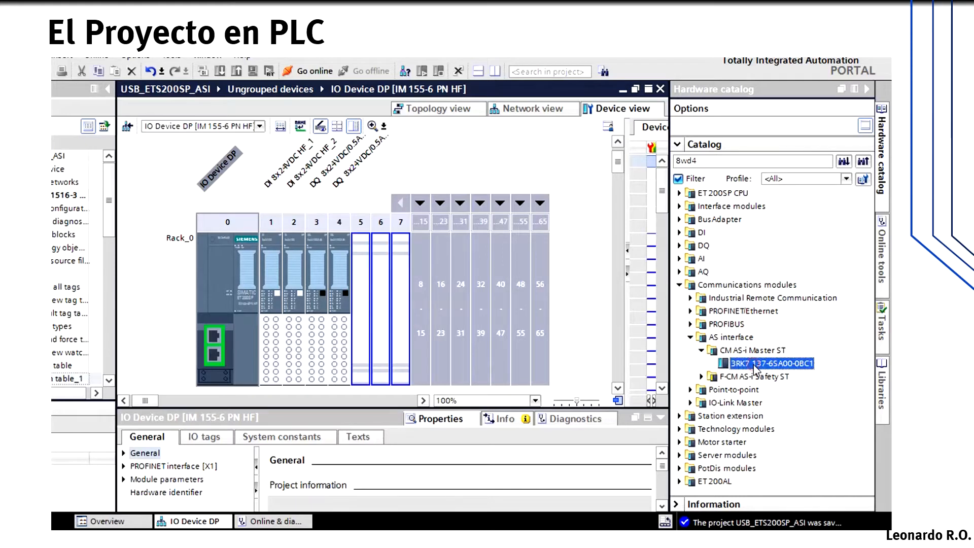
- Choose version V1.1 for the CM AS-i Master ST module and insert it into slot 5 of the IO Device DP rack
left_click(718, 504)
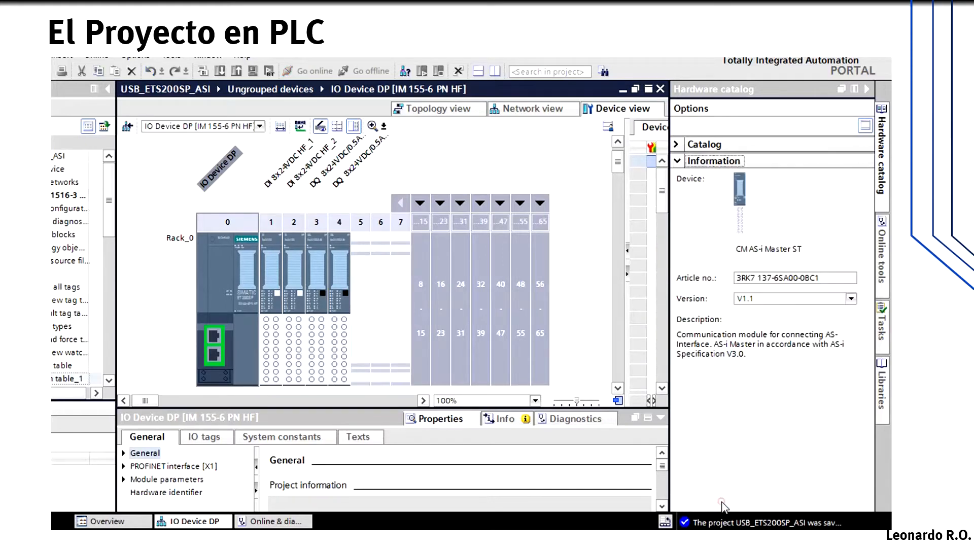
left_click(748, 302)
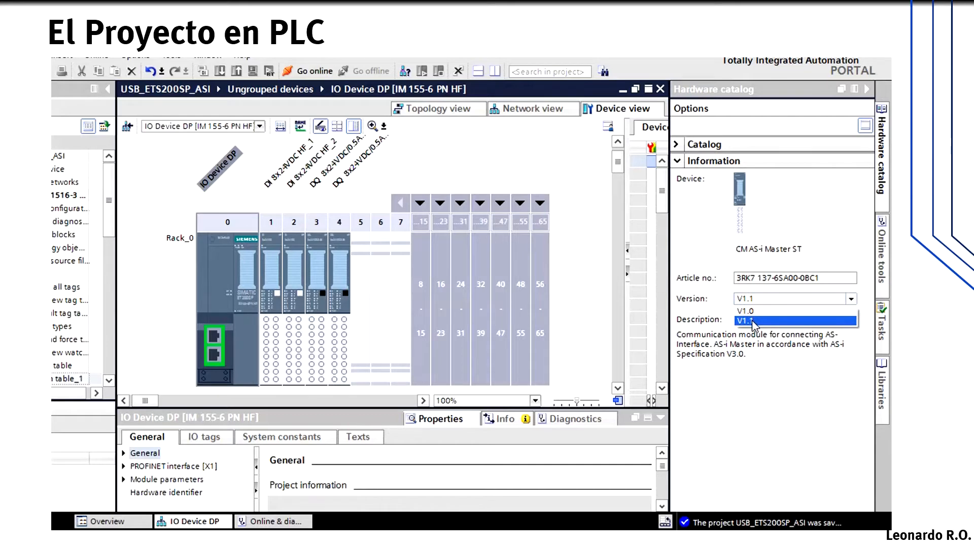
left_click(754, 321)
left_click(678, 161)
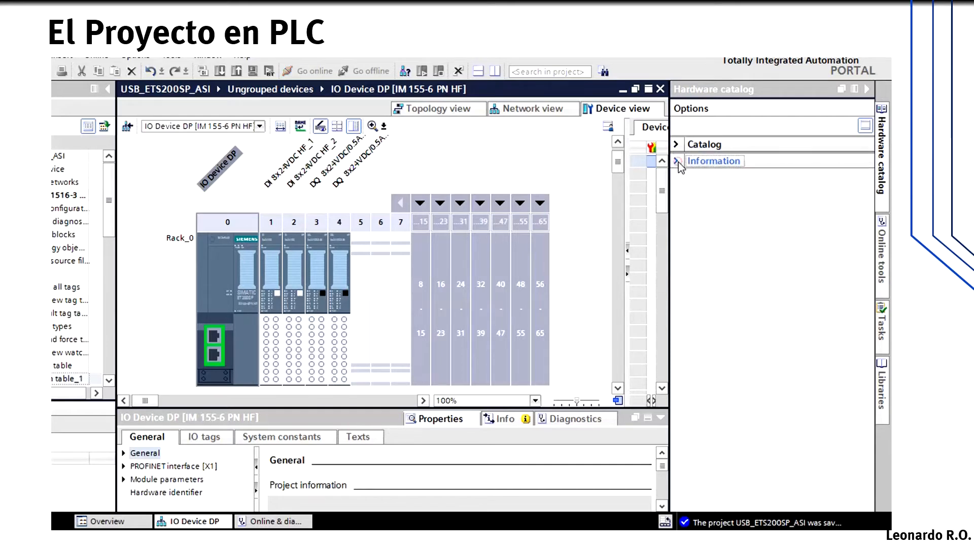
left_click(677, 144)
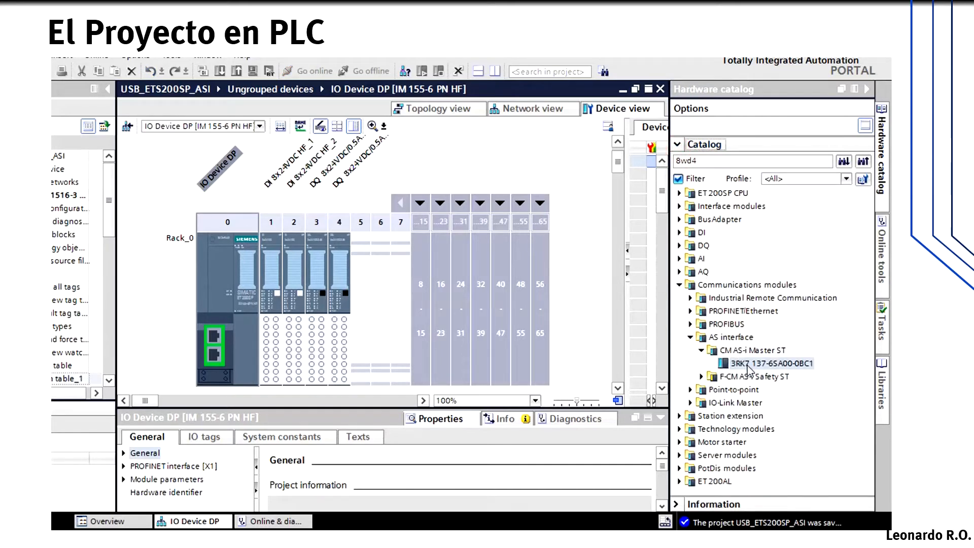
left_click_drag(747, 369, 366, 305)
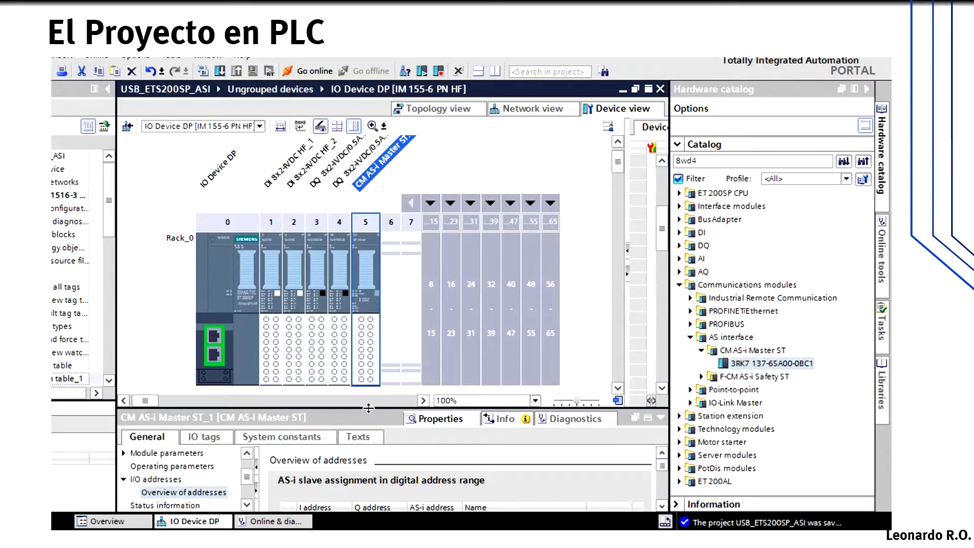
- Review the AS-i slave address overview and the potential group setting of the CM AS-i Master ST module
left_click_drag(368, 408, 369, 339)
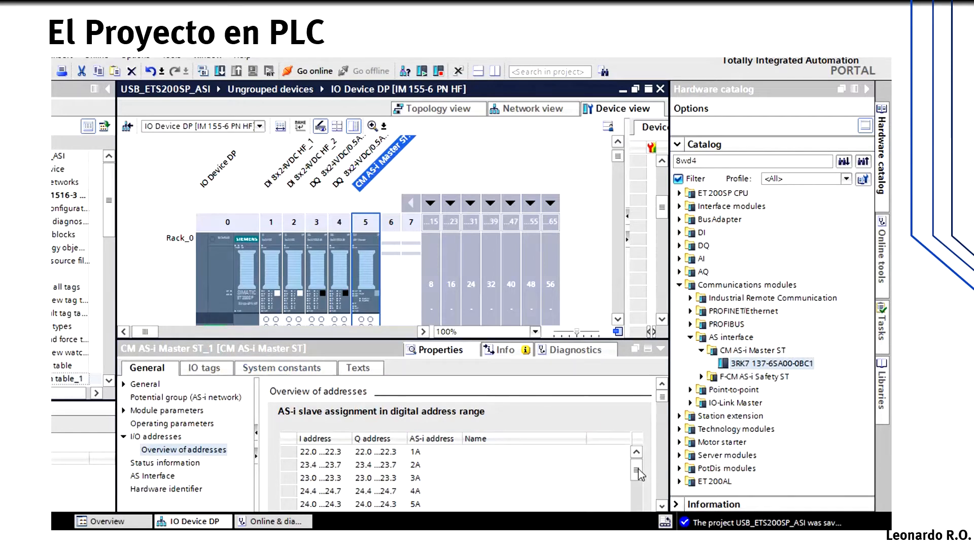
mouse_move(638, 469)
left_mouse_down()
mouse_move(638, 485)
mouse_move(637, 473)
left_mouse_up()
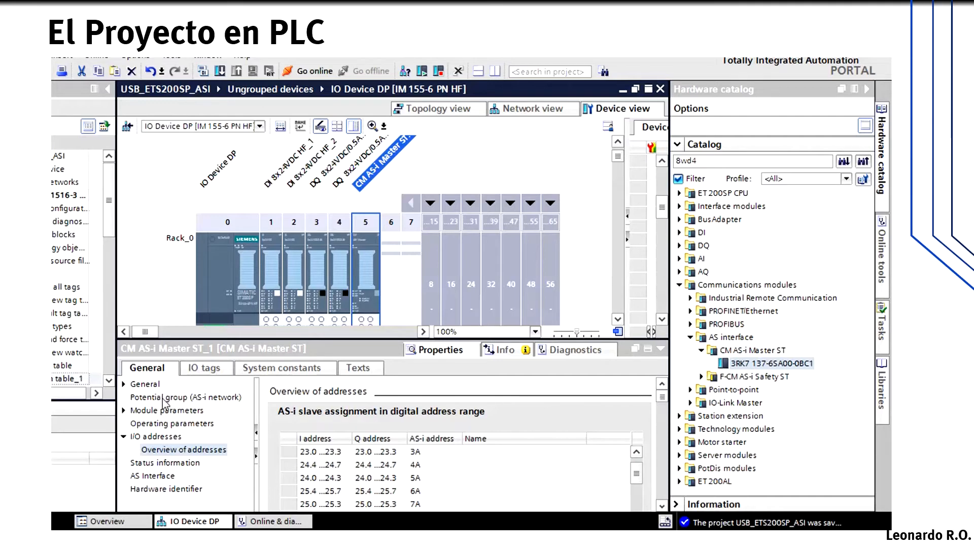
left_click(162, 398)
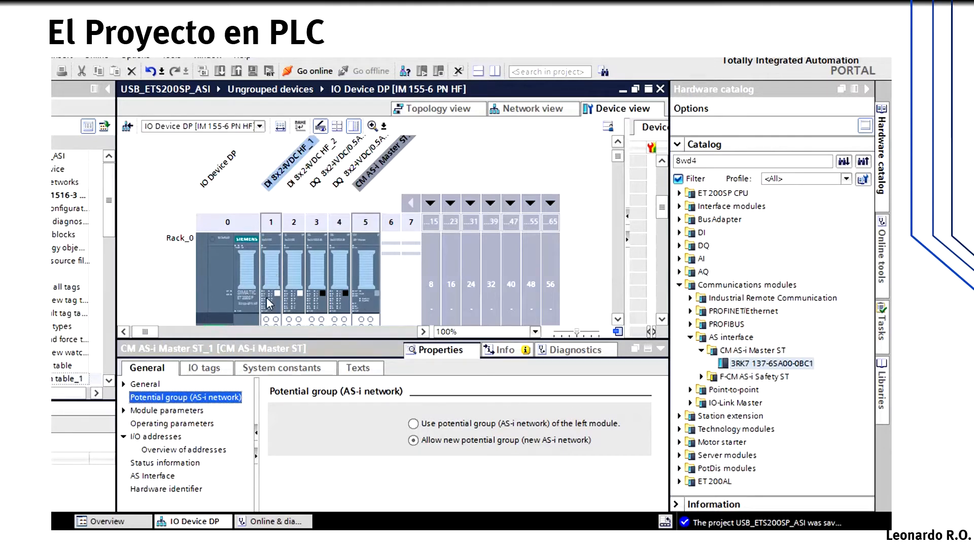
left_click_drag(261, 339, 262, 389)
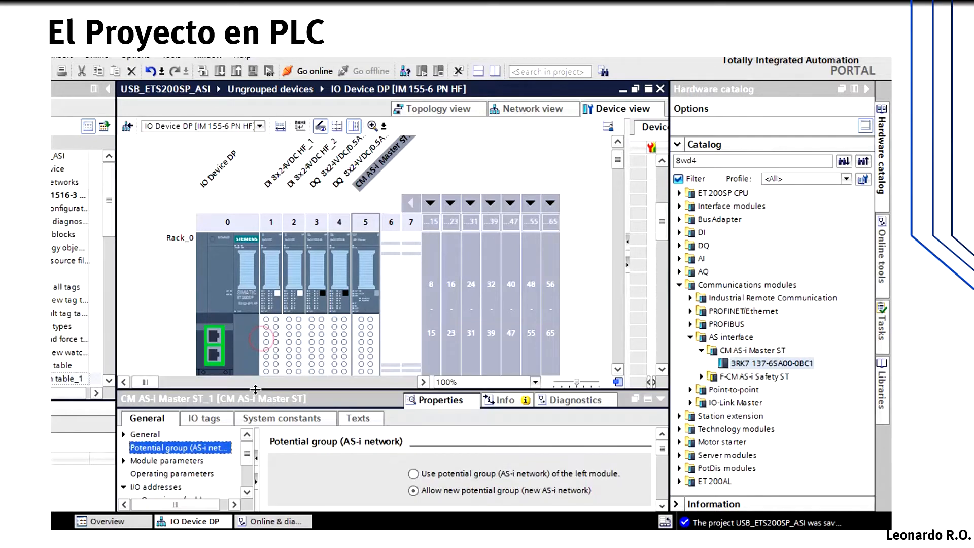
- Show the network view and search the hardware catalog for "3sf5 811"
left_click(525, 112)
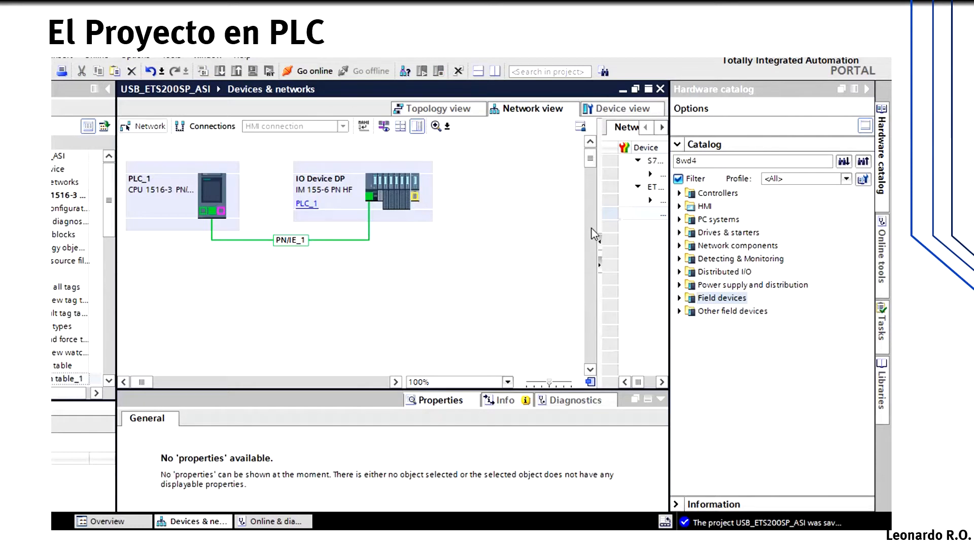
left_click(680, 298)
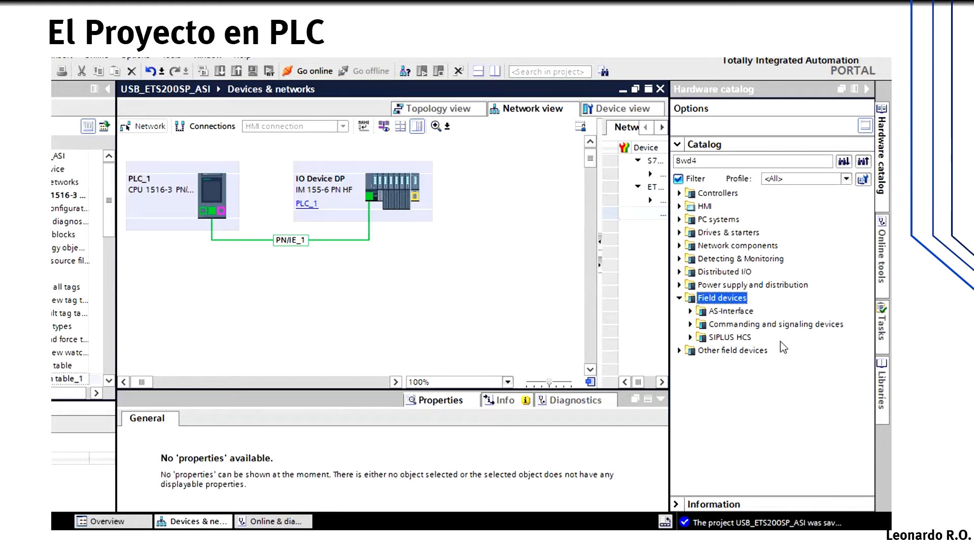
double_click(712, 160)
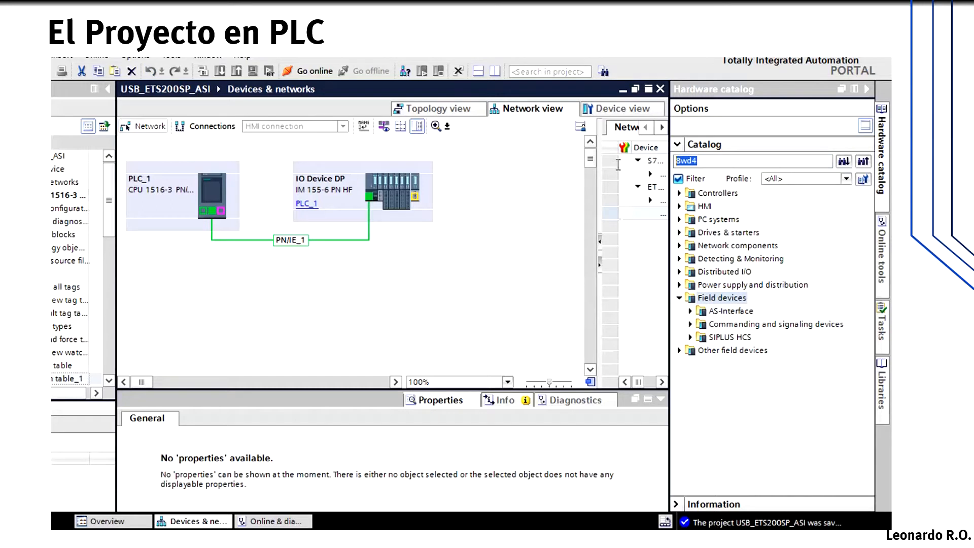
type("3sf5 ")
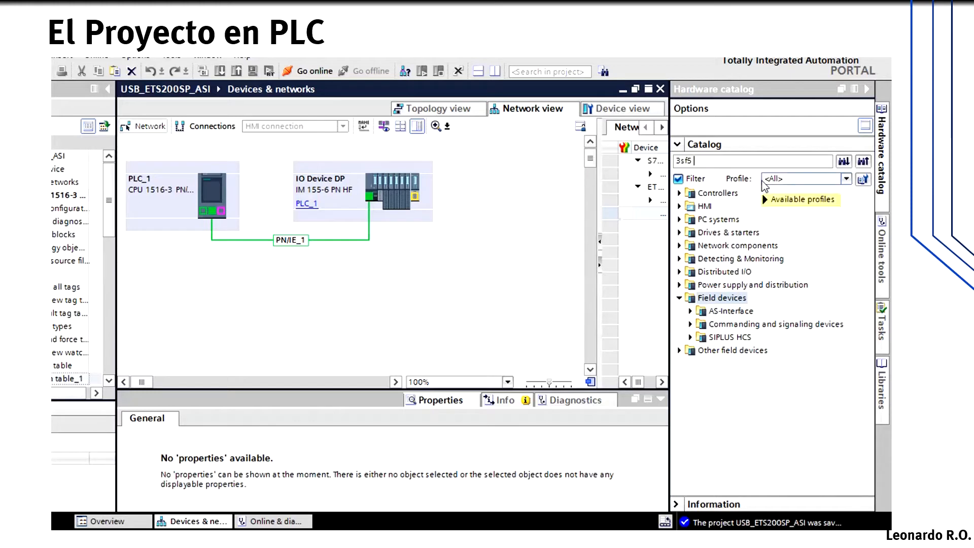
type("811")
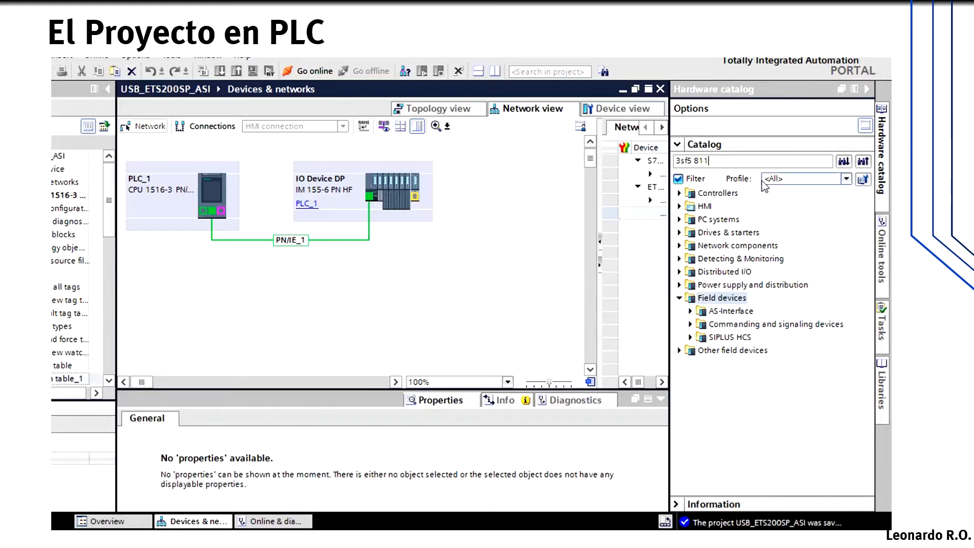
key("Return")
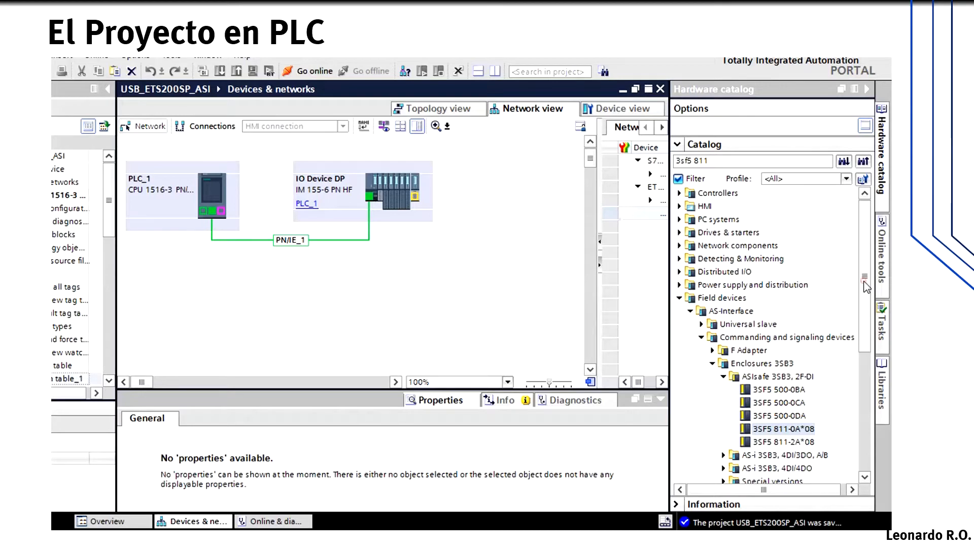
left_click_drag(866, 286, 866, 312)
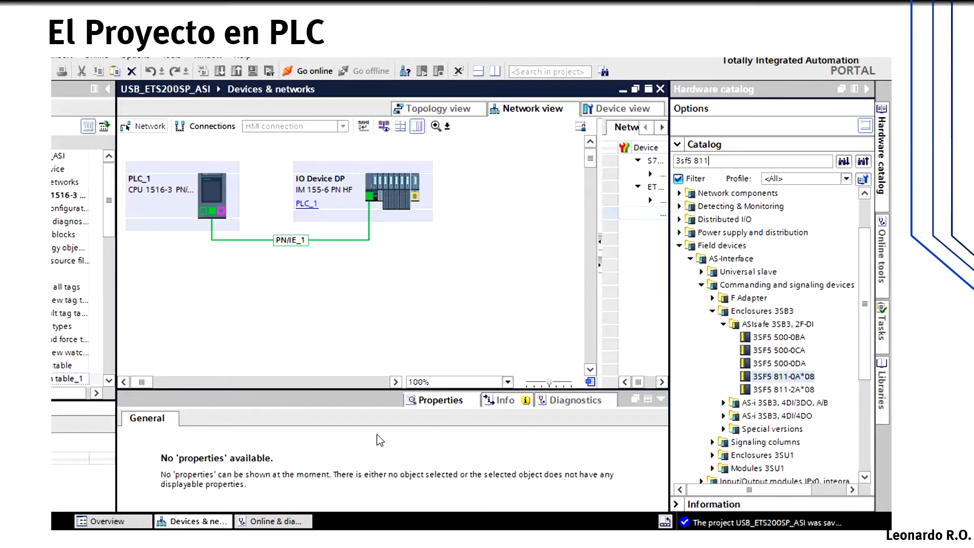
- Switch to the browser and review the web search for 3SF5 811-2AA08 and the PDF catalog page on AS-Interface emergency-stop pushbuttons
left_click(165, 539)
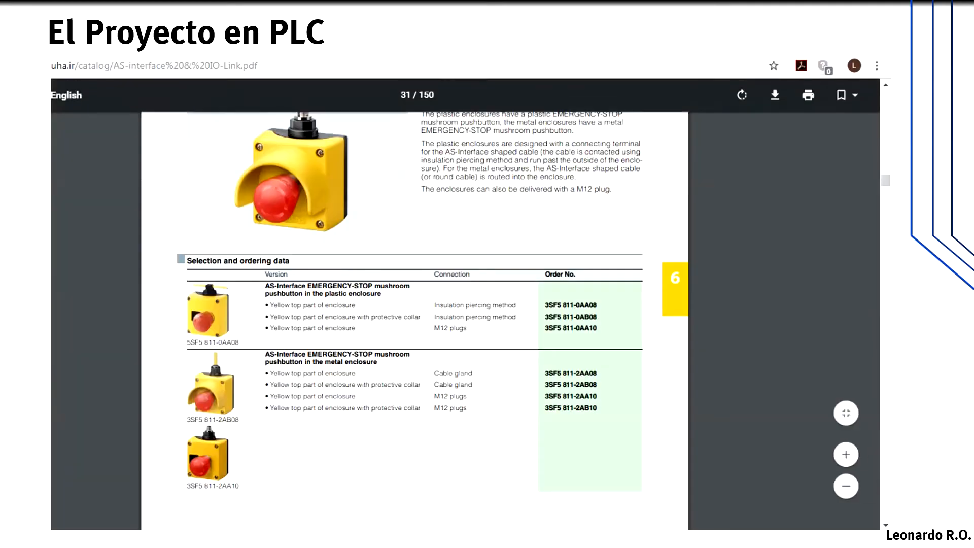
left_click(627, 46)
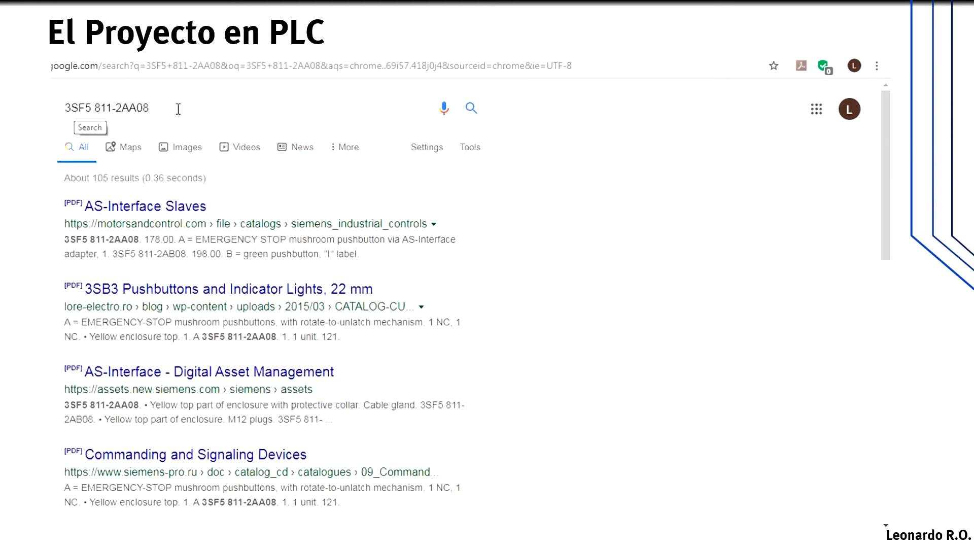
left_click_drag(163, 108, 64, 114)
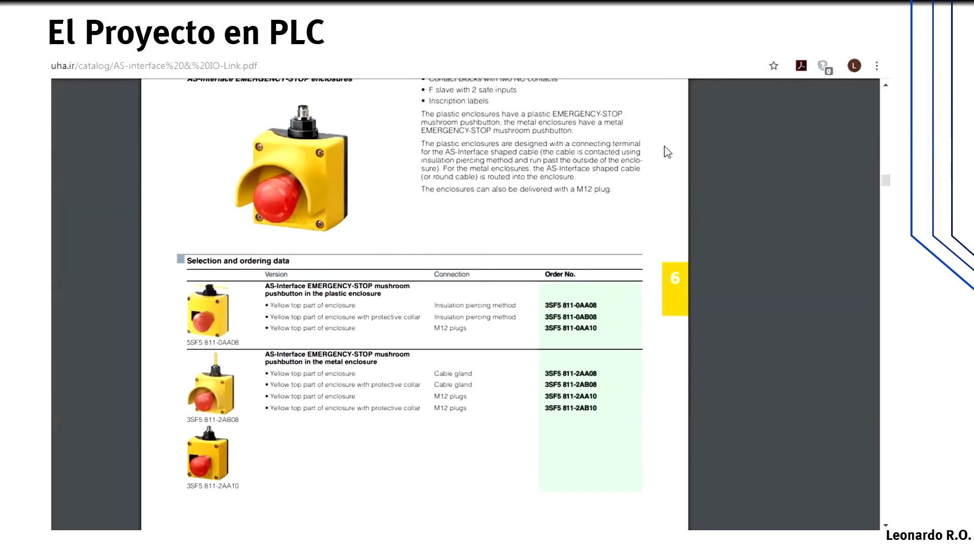
left_click(887, 86)
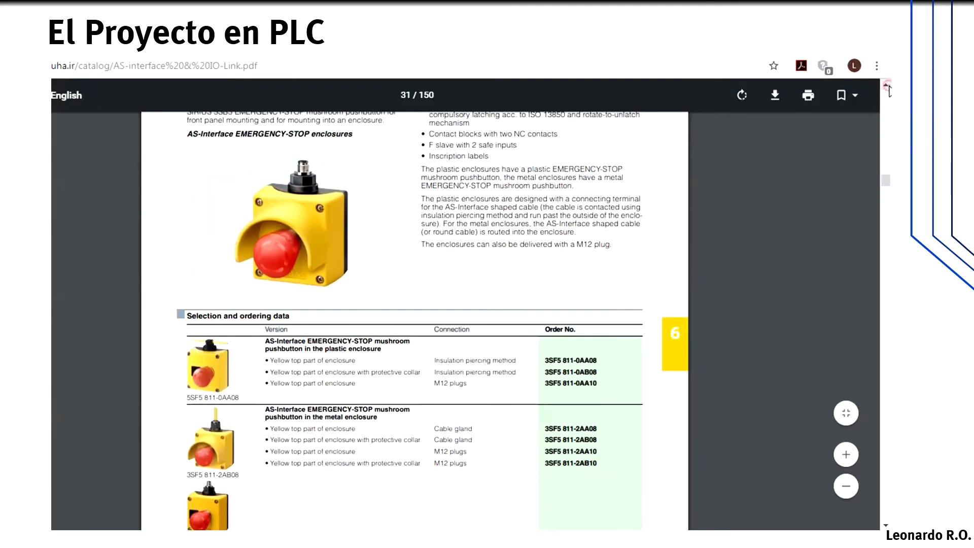
left_click(886, 86)
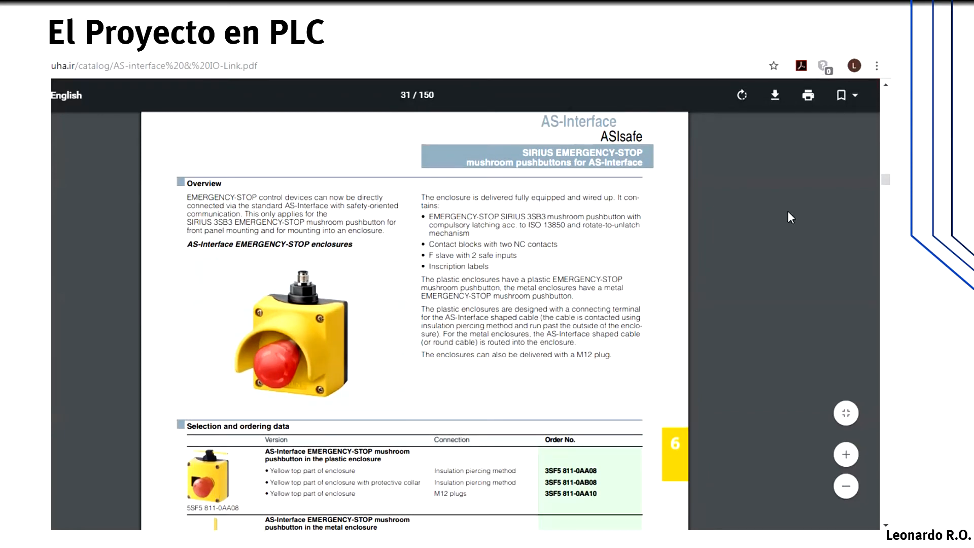
left_click(886, 526)
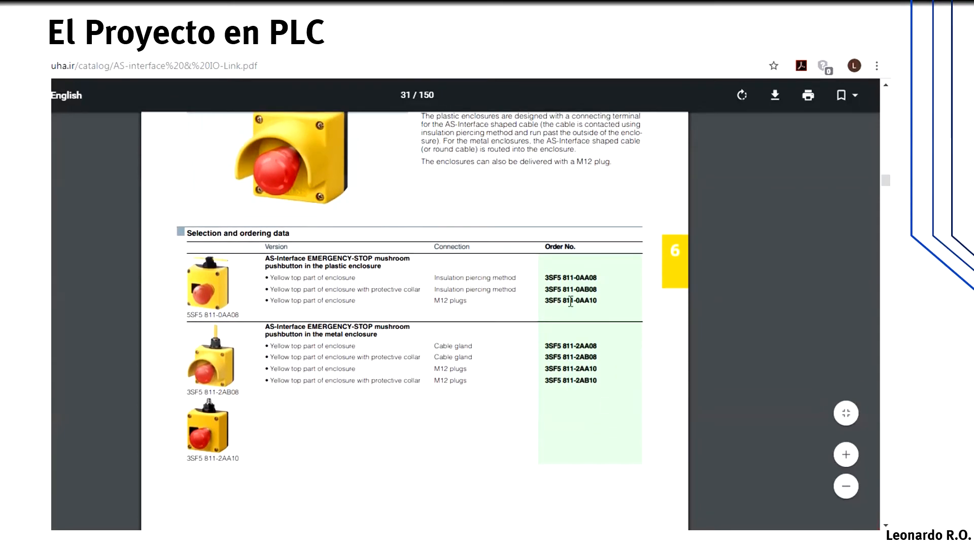
- Compare the article numbers and connection types of the plastic and metal emergency-stop enclosures in the ordering table
left_click_drag(576, 278, 588, 278)
left_click_drag(543, 346, 599, 342)
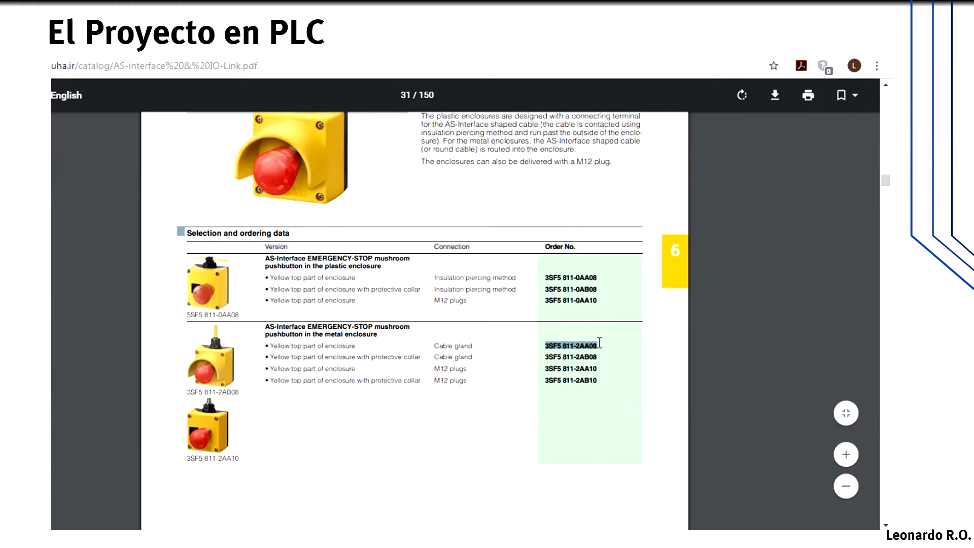
left_click_drag(546, 381, 595, 379)
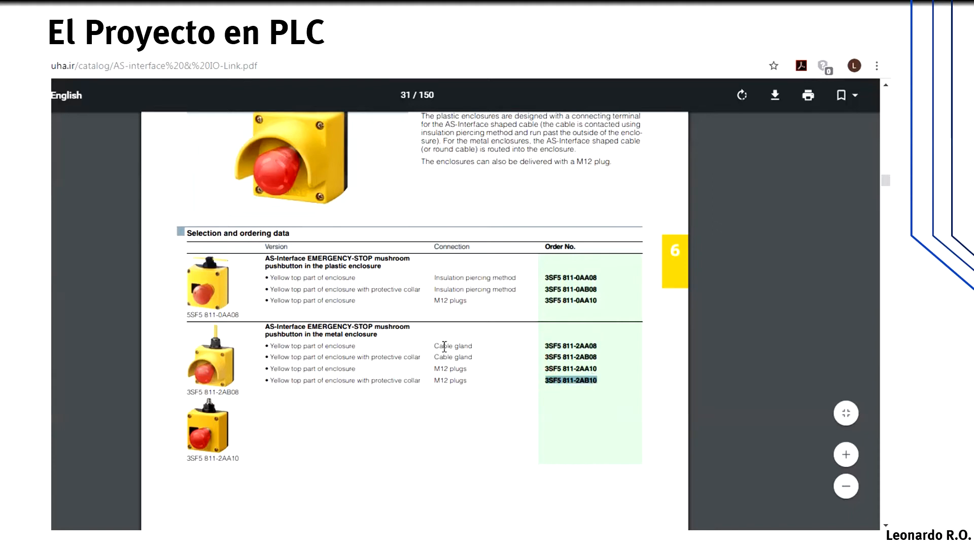
left_click_drag(435, 346, 477, 345)
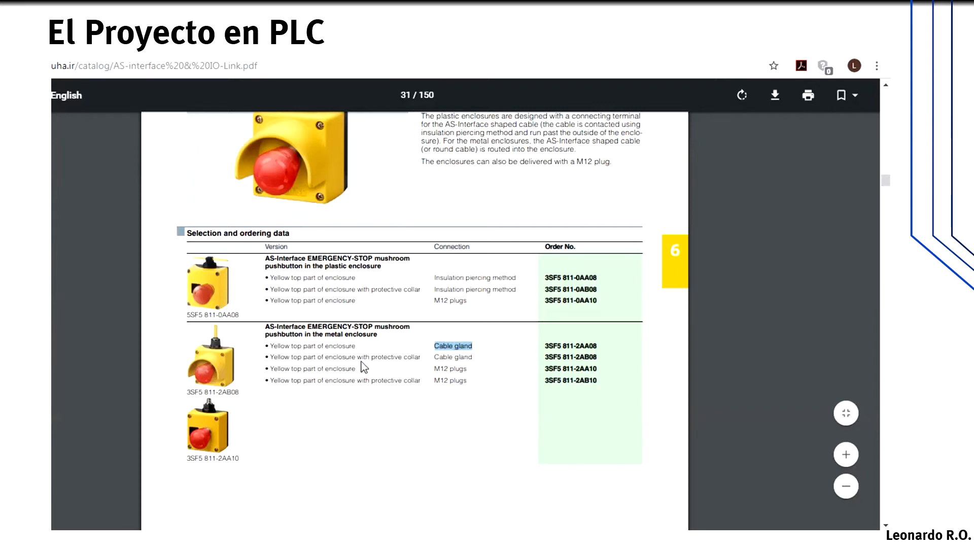
left_click_drag(430, 380, 470, 381)
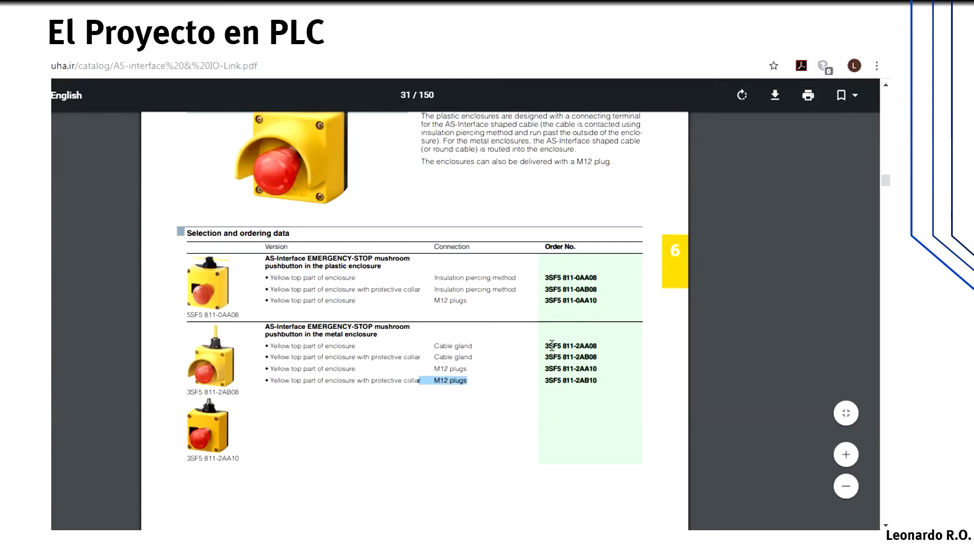
left_click_drag(545, 345, 601, 349)
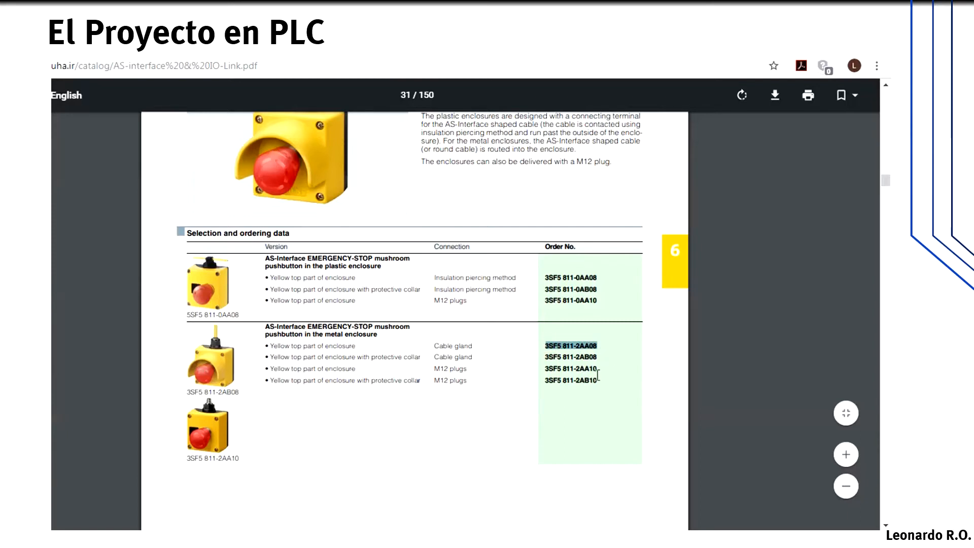
left_click_drag(599, 368, 597, 345)
- Switch back to TIA Portal and place the ASIsafe 3SB3 enclosure 3SF5 811-2A*08 below the IO device in the network view
key("alt+Tab")
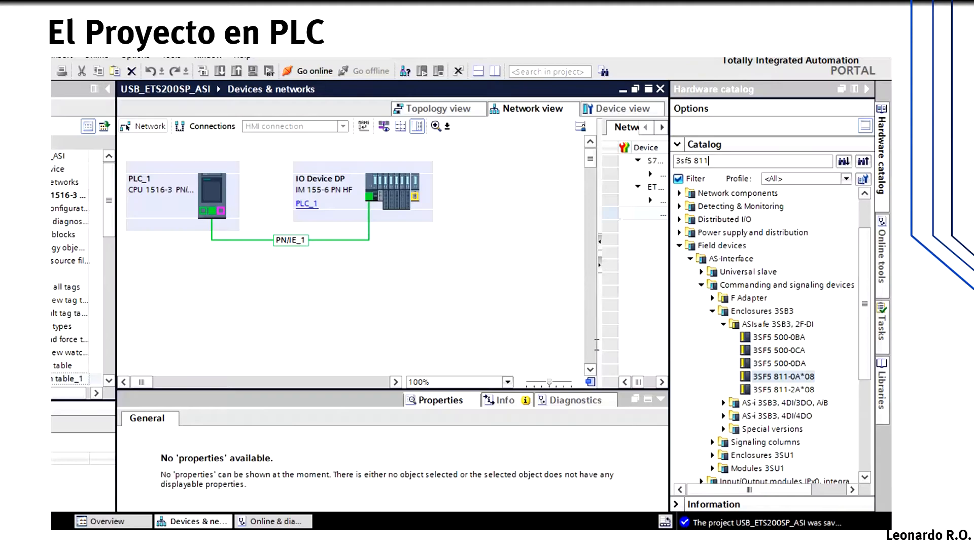
left_click(775, 390)
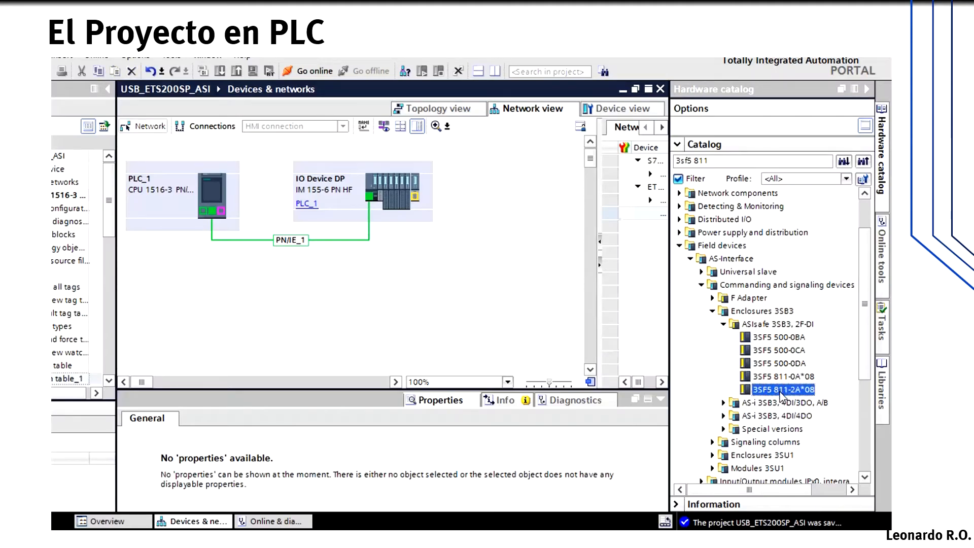
left_click_drag(782, 395, 363, 281)
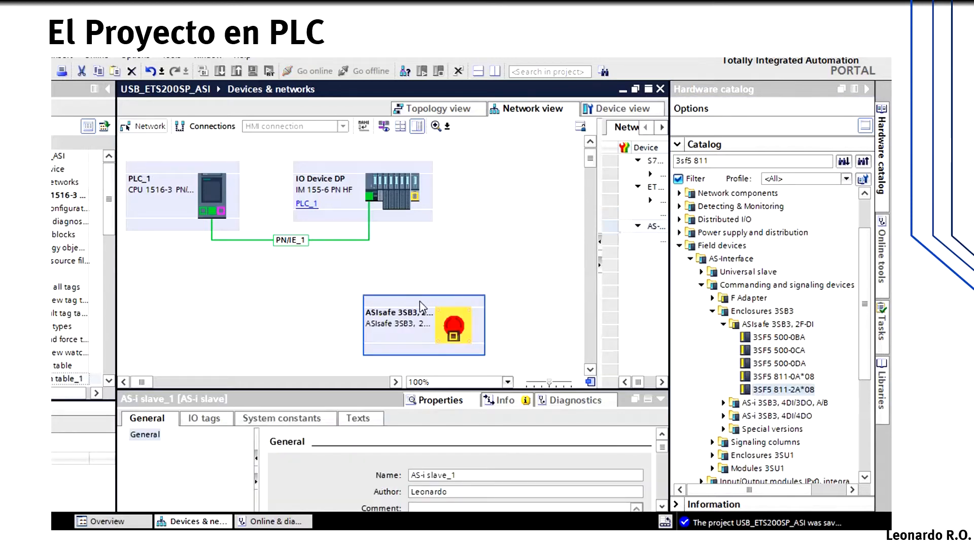
- Reposition the ASIsafe 3SB3 emergency-stop slave so that it sits below PLC_1 in the network view
left_click_drag(419, 300, 435, 250)
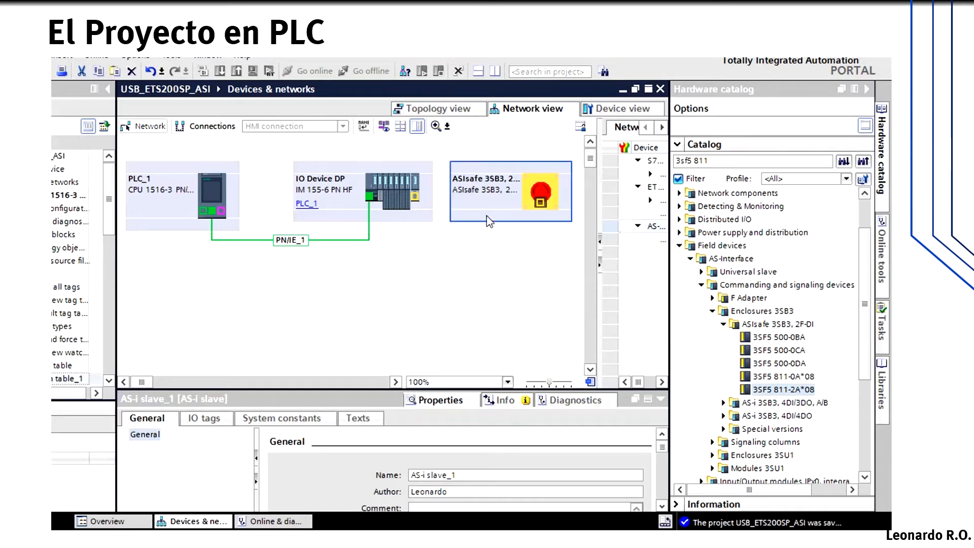
left_click(480, 238)
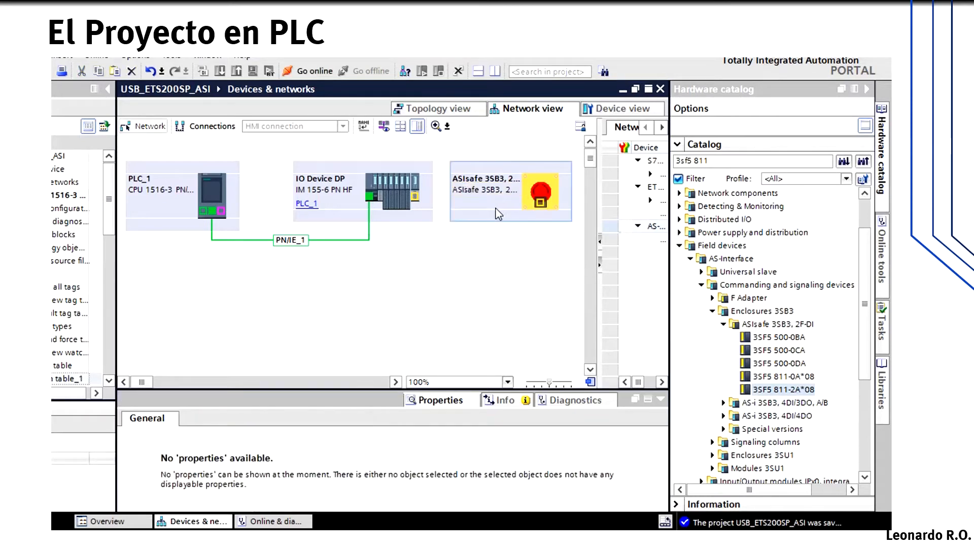
left_click_drag(488, 202, 192, 334)
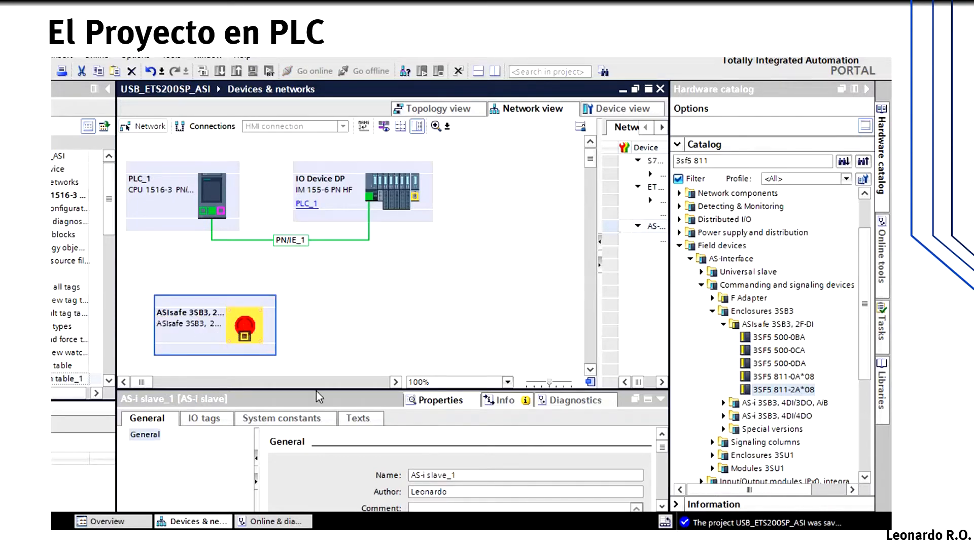
- Open the ASIsafe 3SB3 slave in the device view and set its AS-i address to 10
left_click_drag(316, 390, 321, 325)
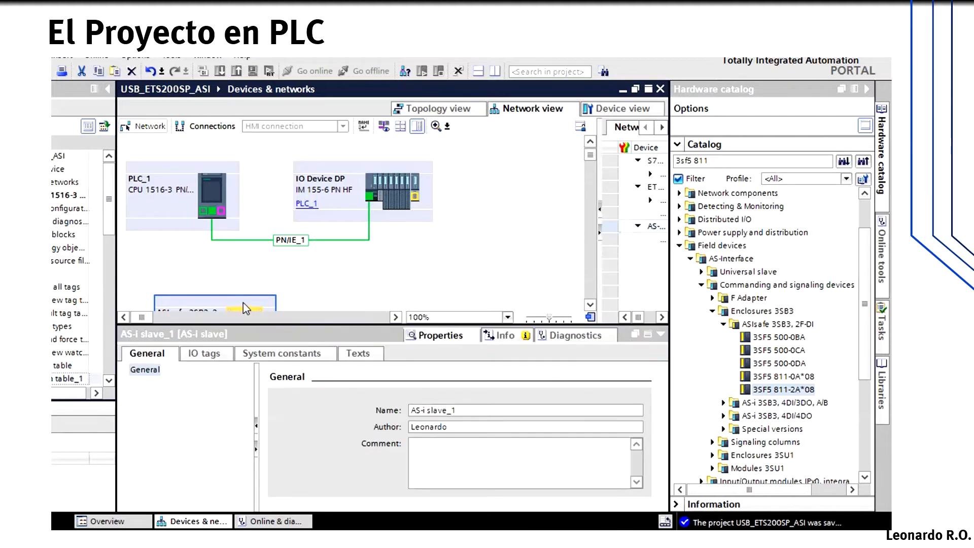
left_click(590, 304)
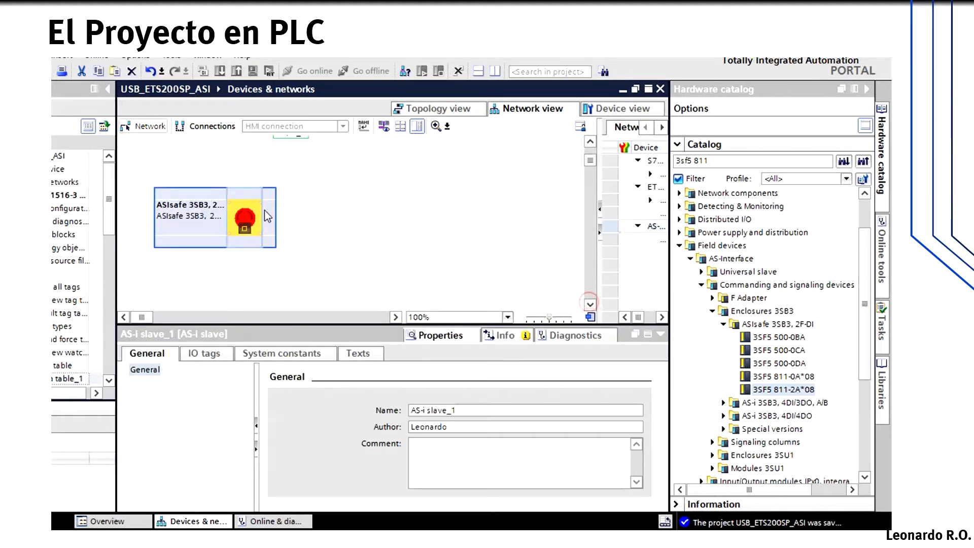
double_click(237, 213)
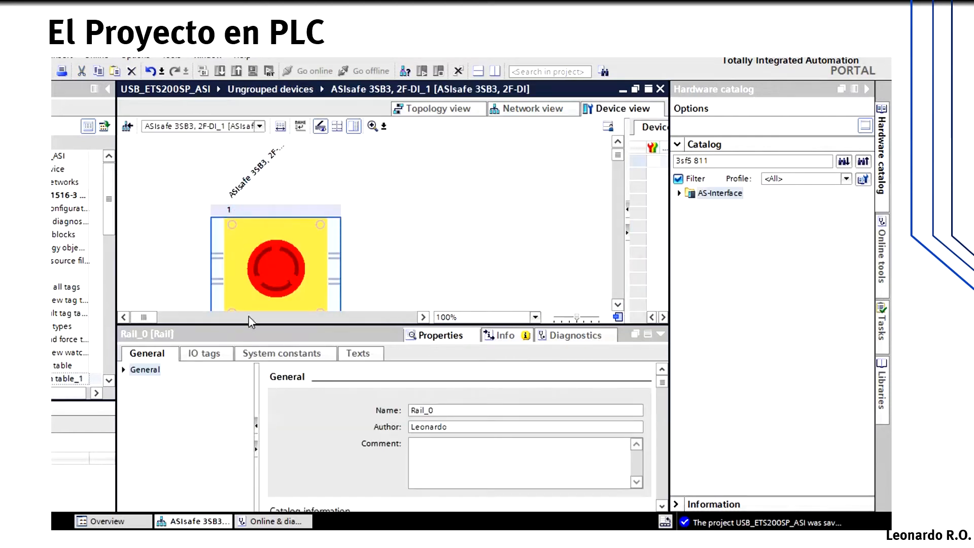
double_click(135, 370)
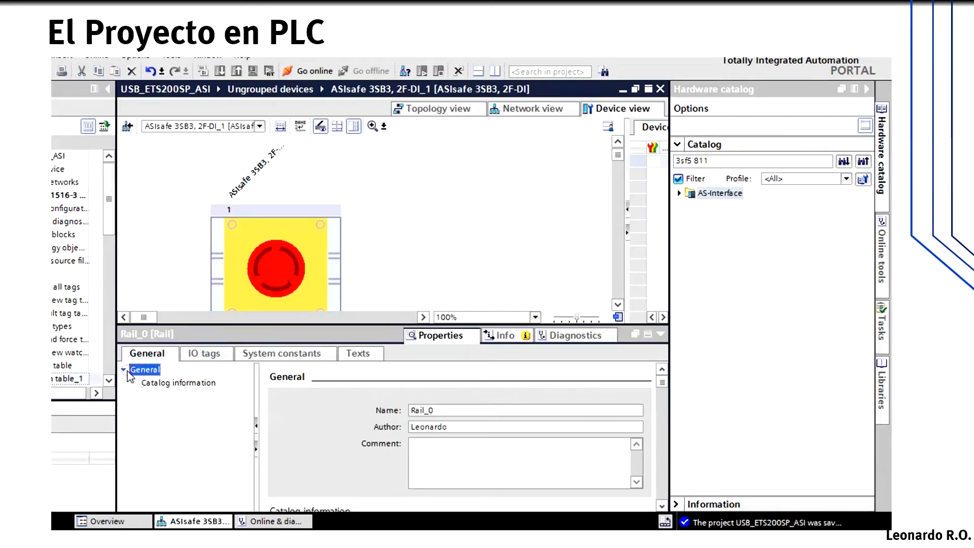
left_click(246, 272)
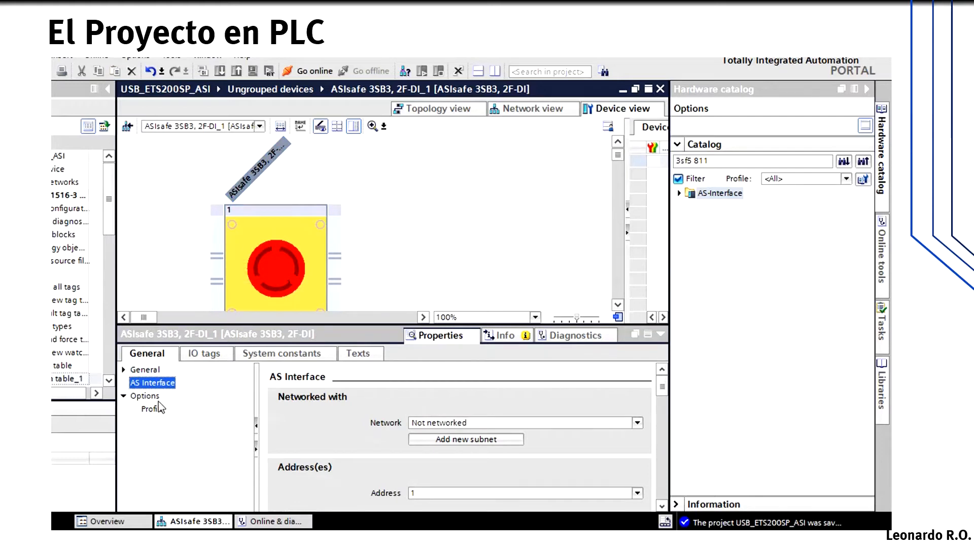
left_click(662, 505)
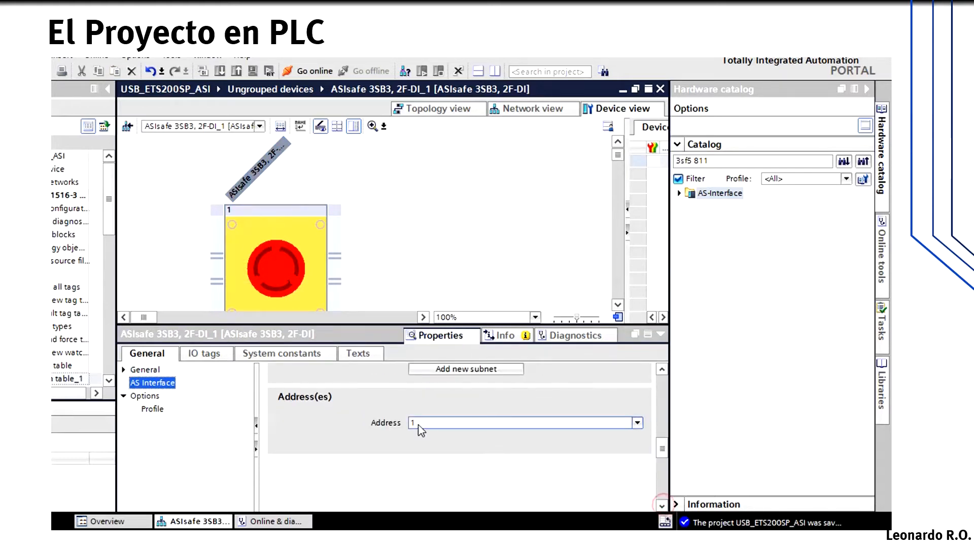
left_click(420, 422)
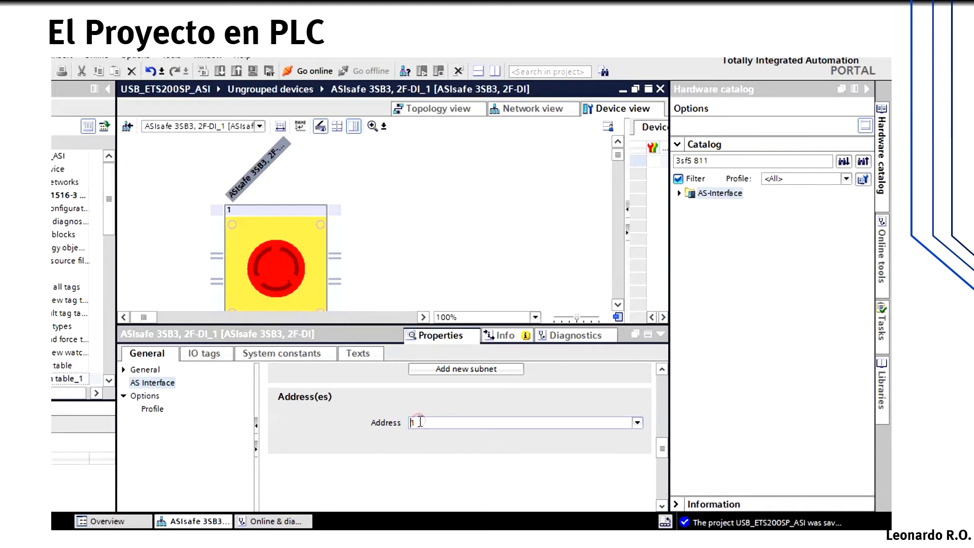
left_click(637, 423)
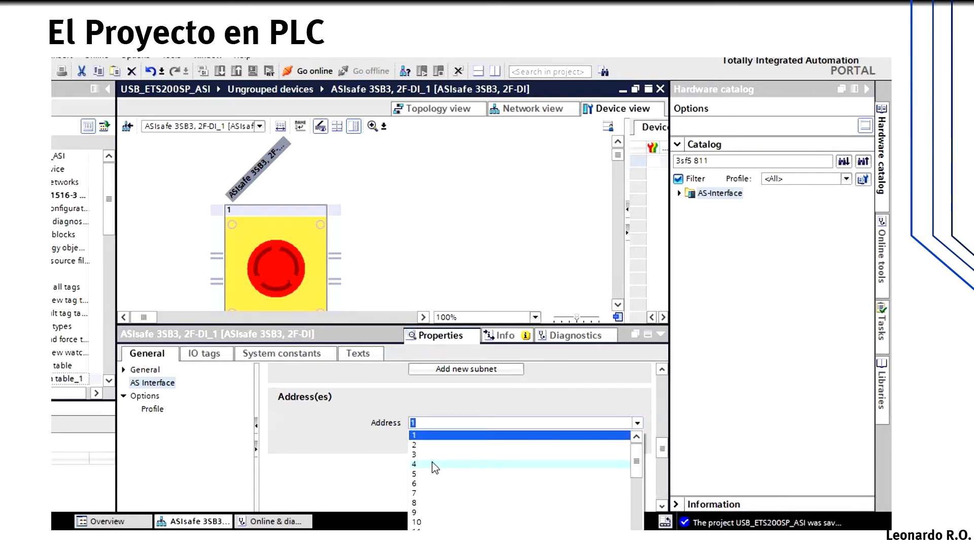
left_click(426, 523)
scroll(425, 504, "up", 2)
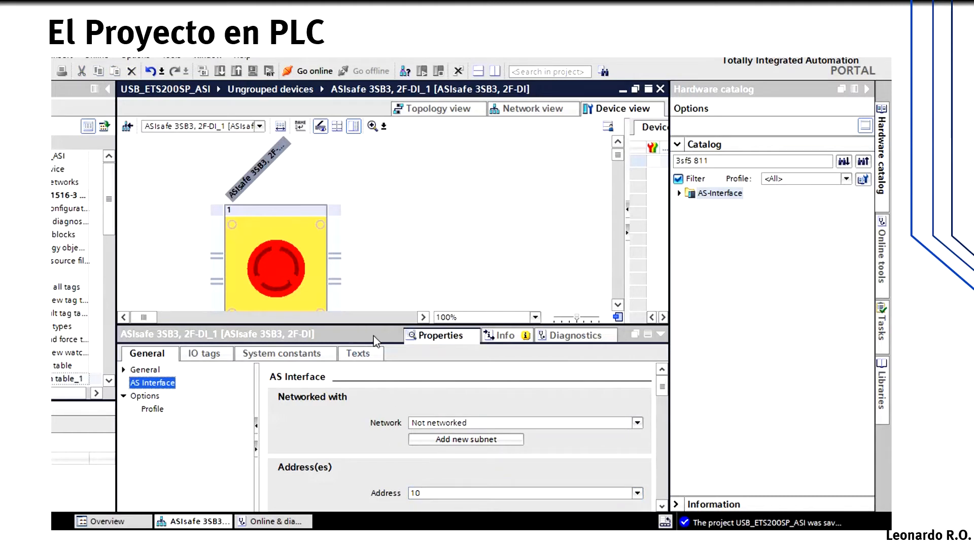
- Return to the network view and connect the IO device's AS-i master port to the ASIsafe emergency-stop slave
left_click_drag(368, 325, 372, 388)
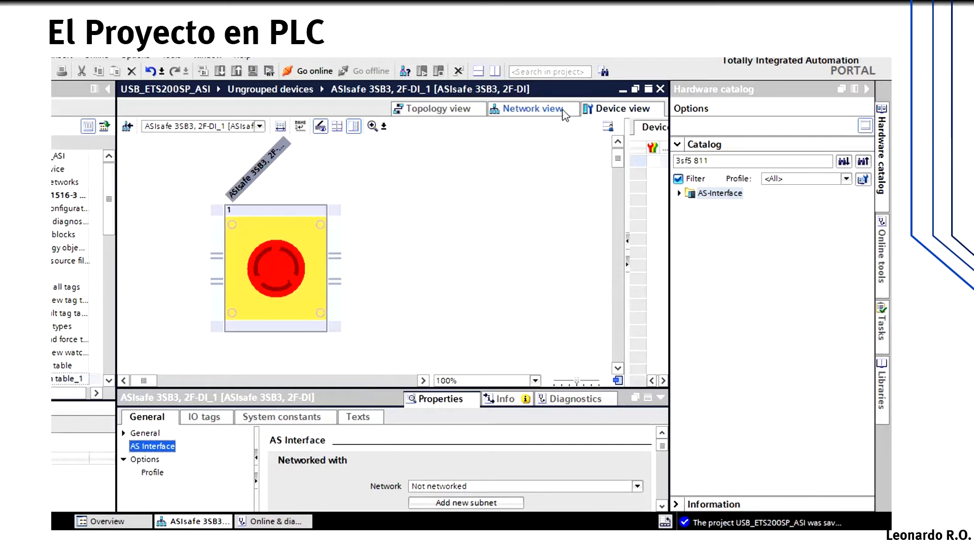
left_click(537, 110)
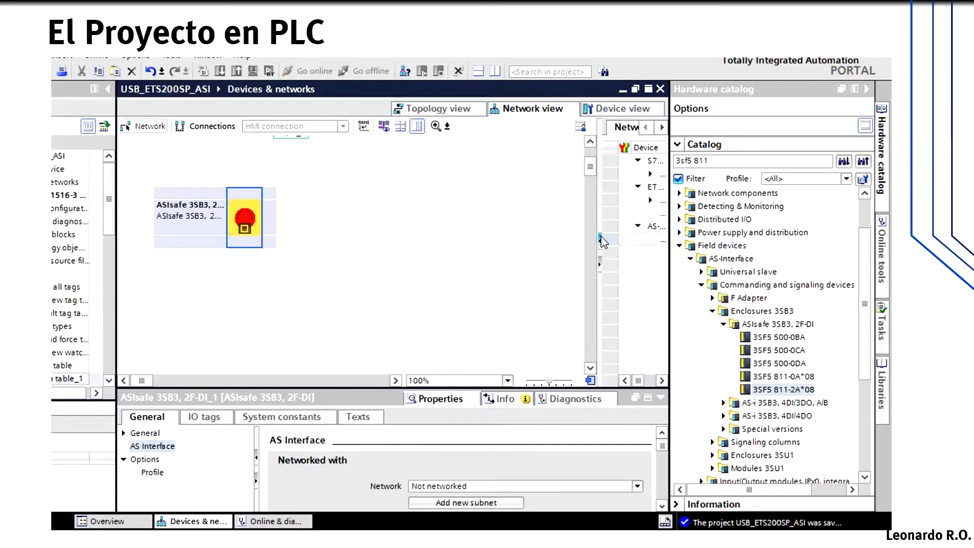
left_click(590, 142)
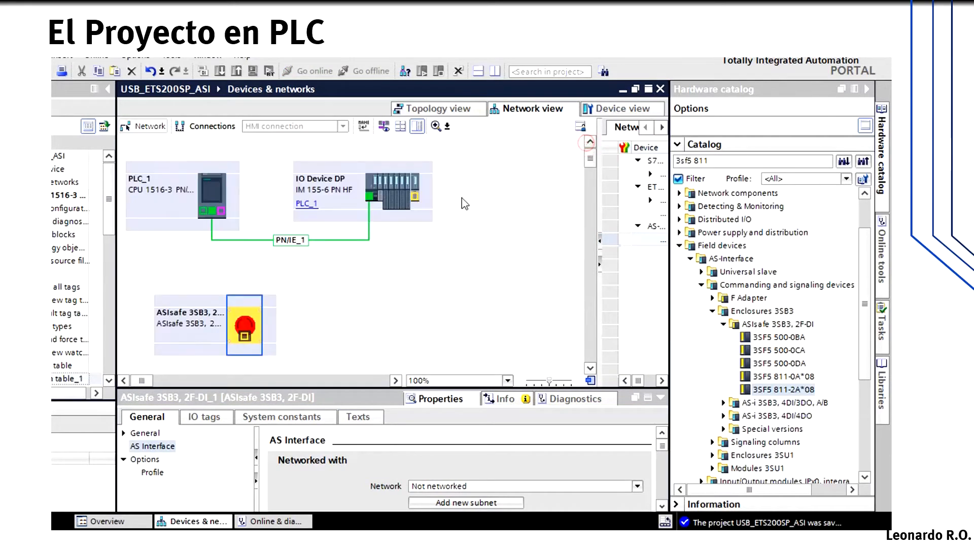
left_click_drag(414, 195, 245, 339)
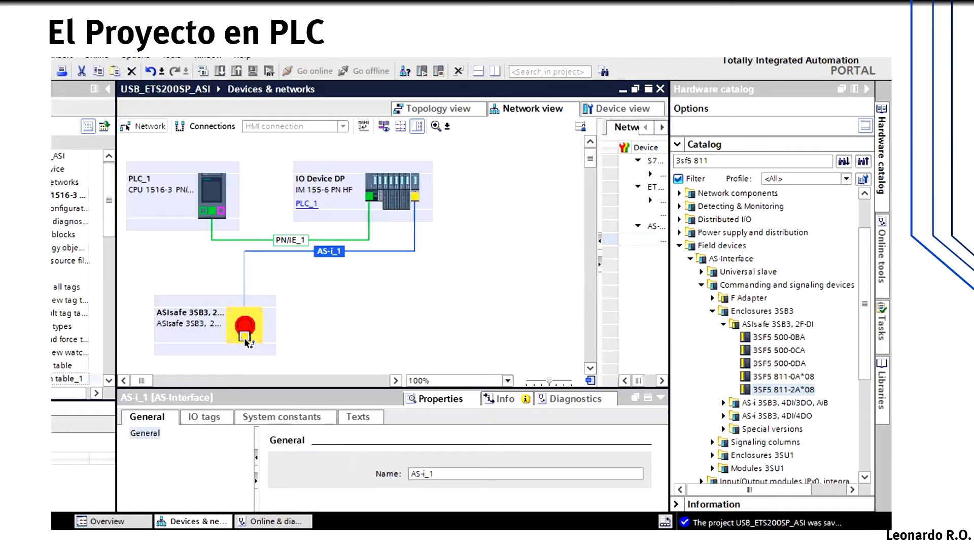
left_click(306, 317)
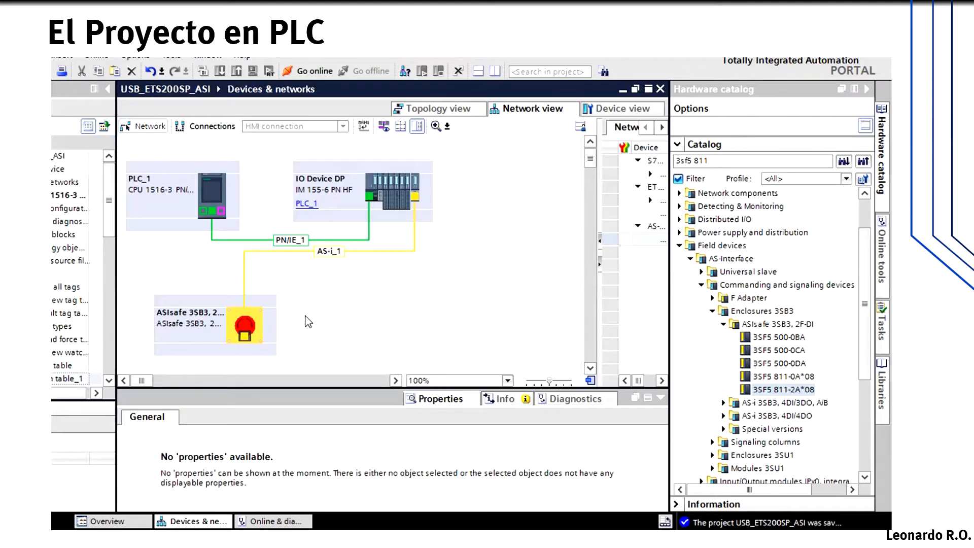
- Search the hardware catalog for "8wd4 228" and place the signaling column 8WD4 228-0BB beside the emergency-stop slave
left_click(734, 161)
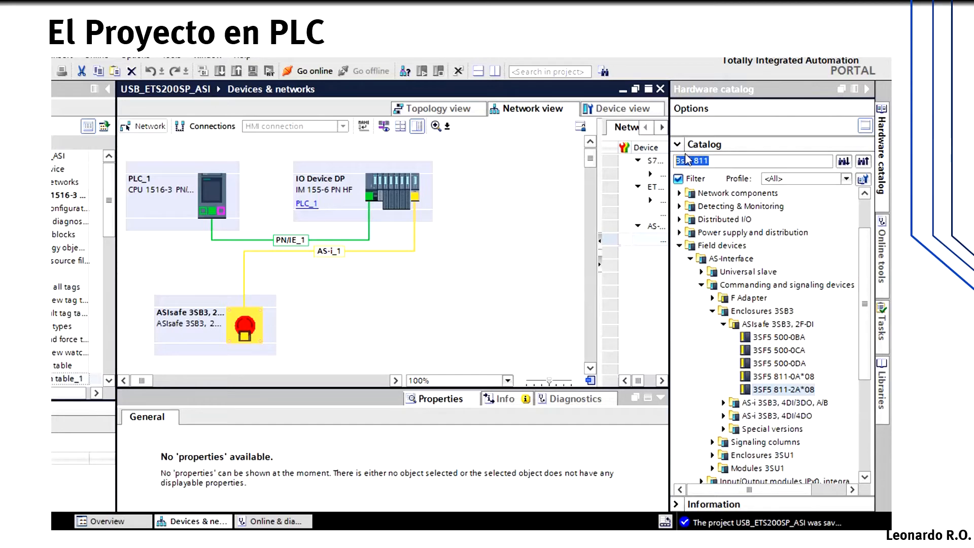
type("8wd4")
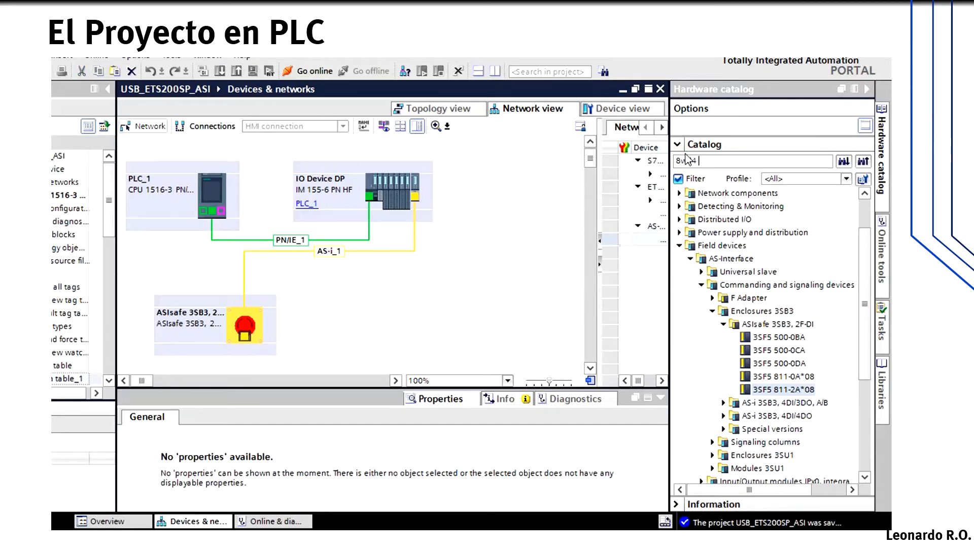
type(" 228")
key("Return")
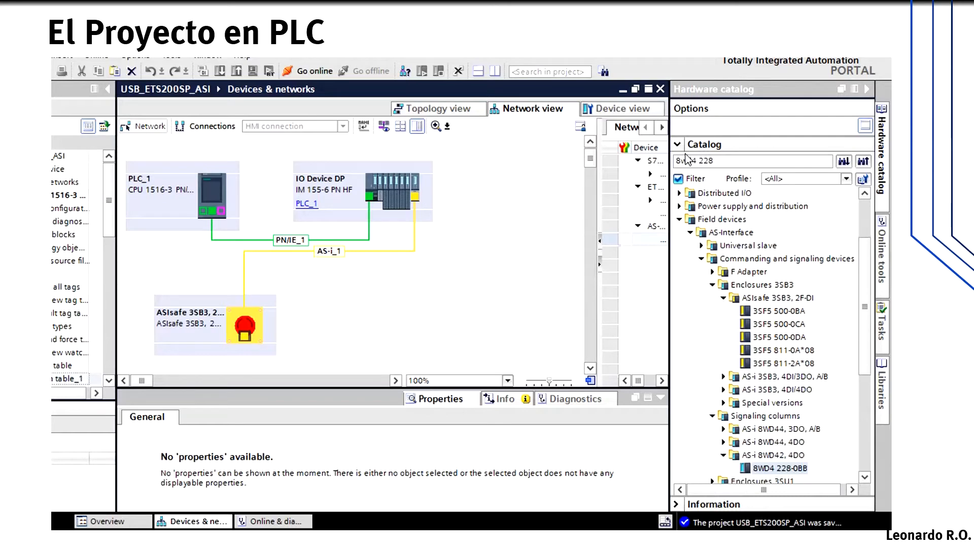
left_click(864, 477)
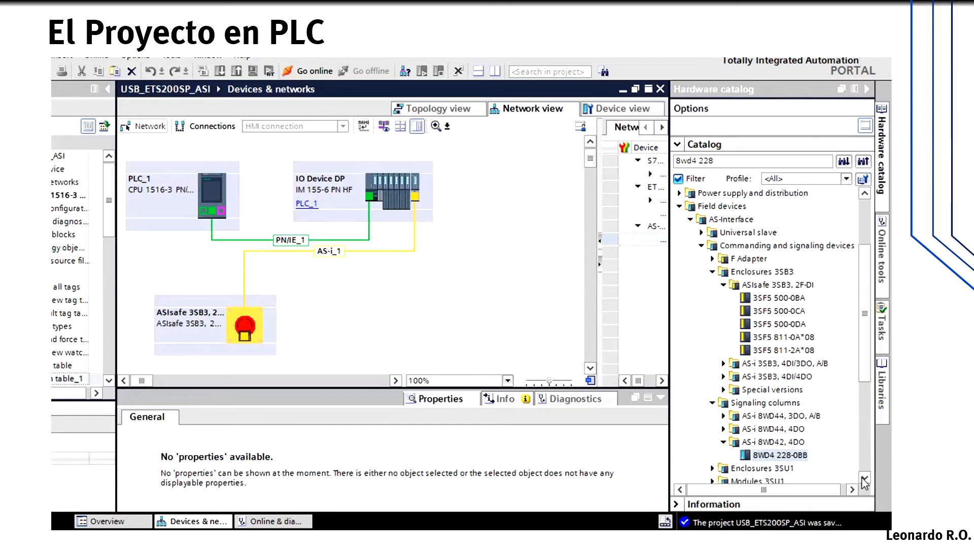
left_click(864, 477)
left_click(864, 477)
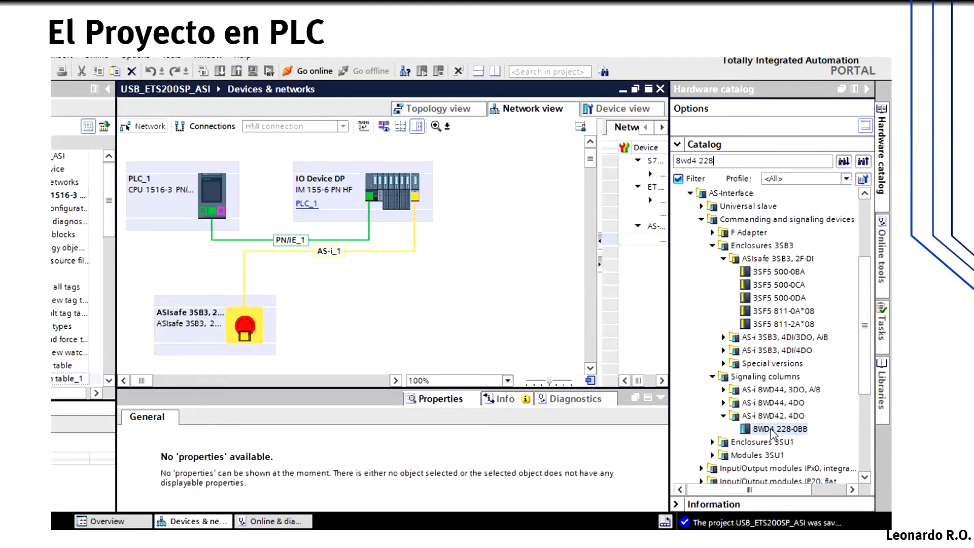
left_click_drag(772, 430, 339, 306)
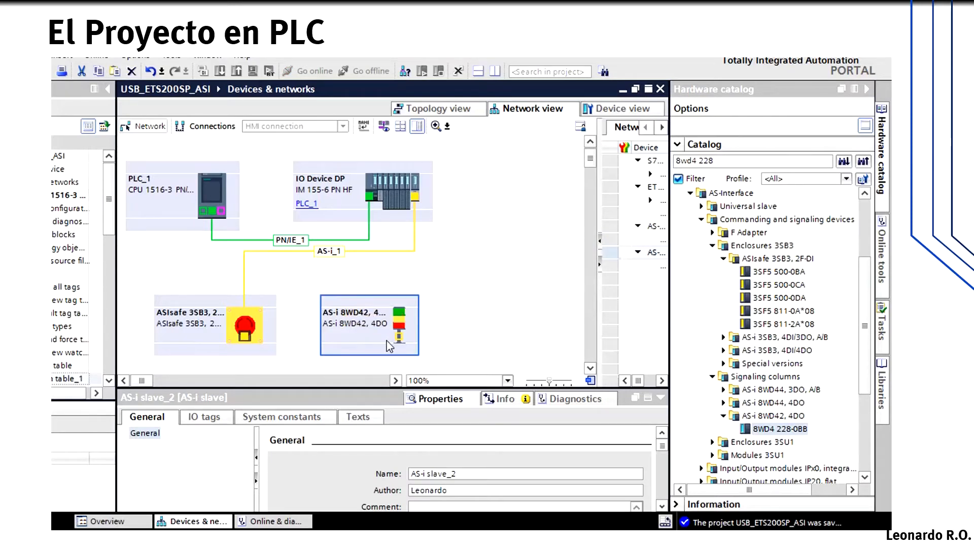
- Set the AS-i address of the AS-i 8WD42, 4DO signaling column to 9
left_click(402, 326)
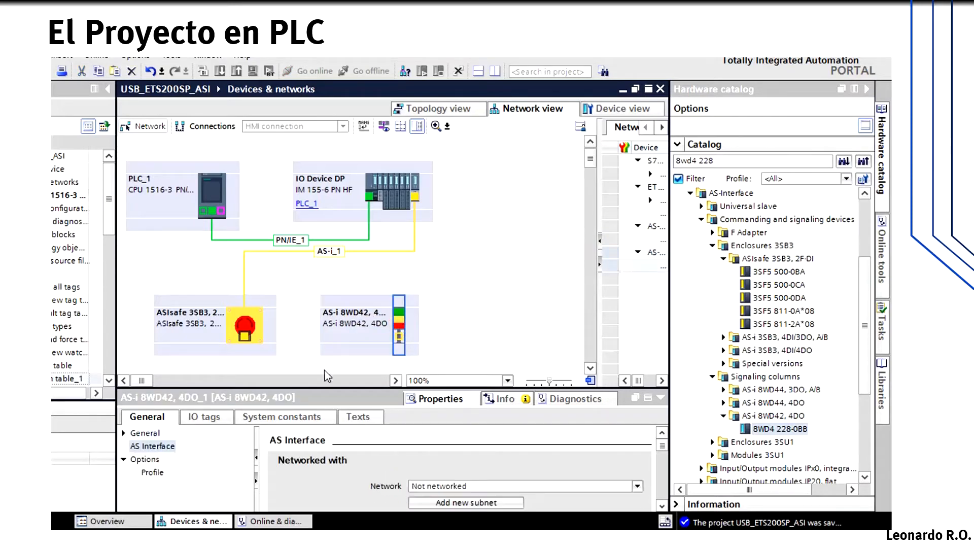
left_click(327, 386)
left_click(327, 386)
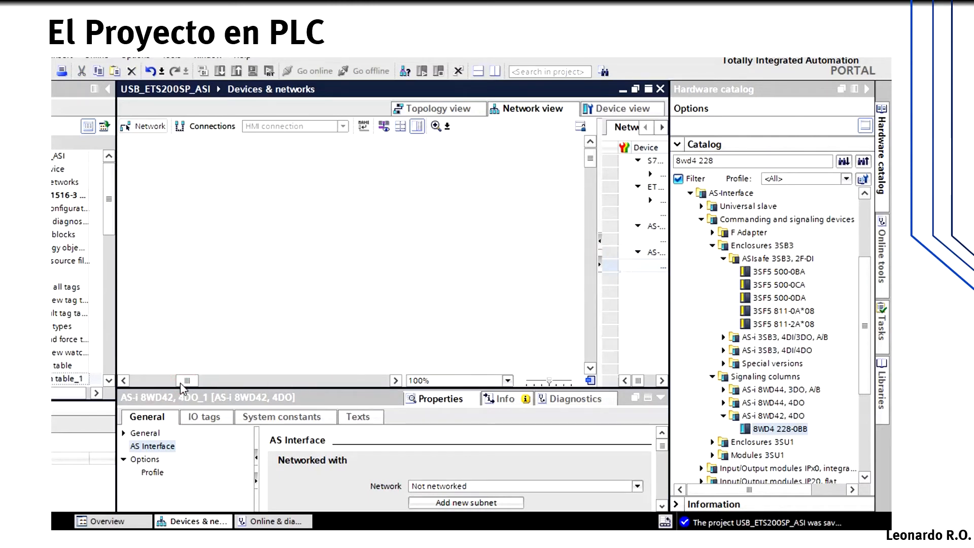
left_click_drag(191, 380, 145, 386)
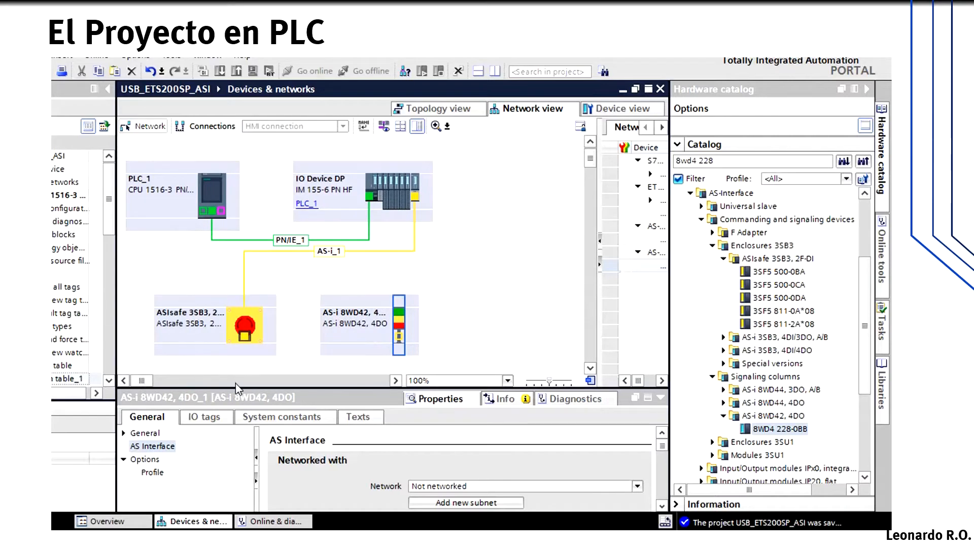
left_click_drag(236, 387, 236, 330)
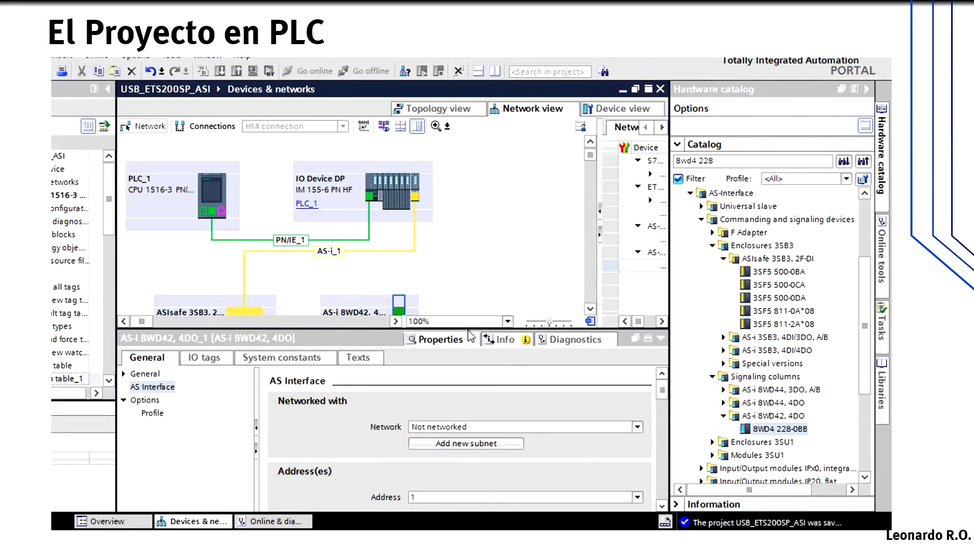
left_click(661, 506)
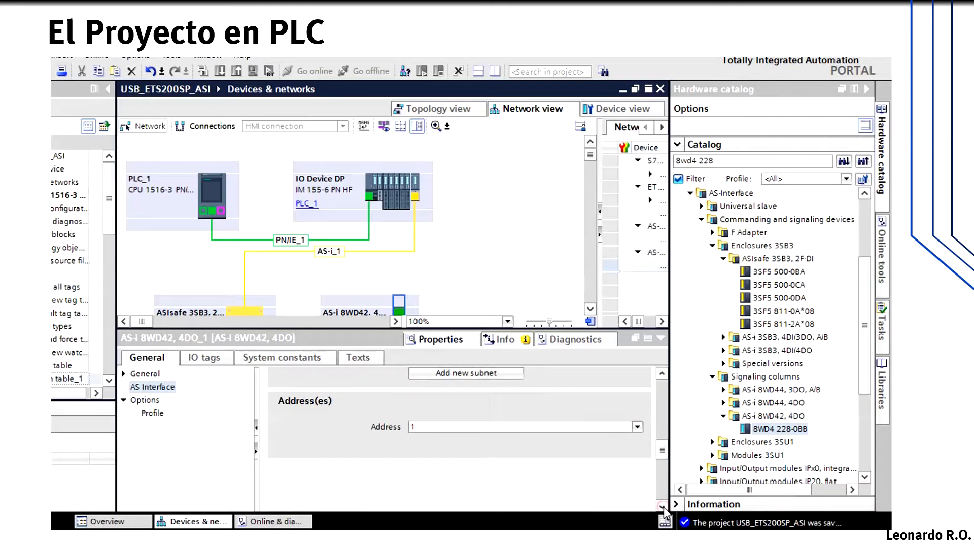
left_click(637, 426)
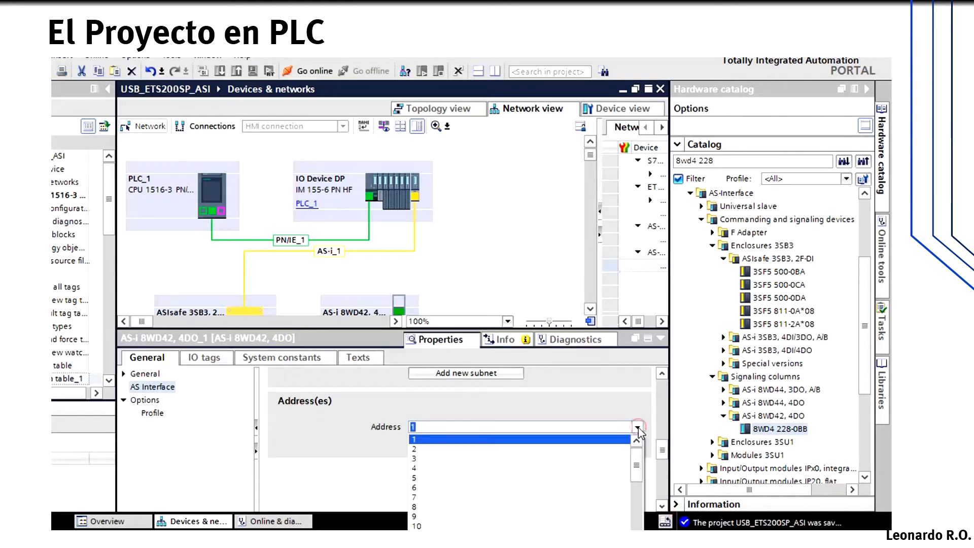
left_click(422, 518)
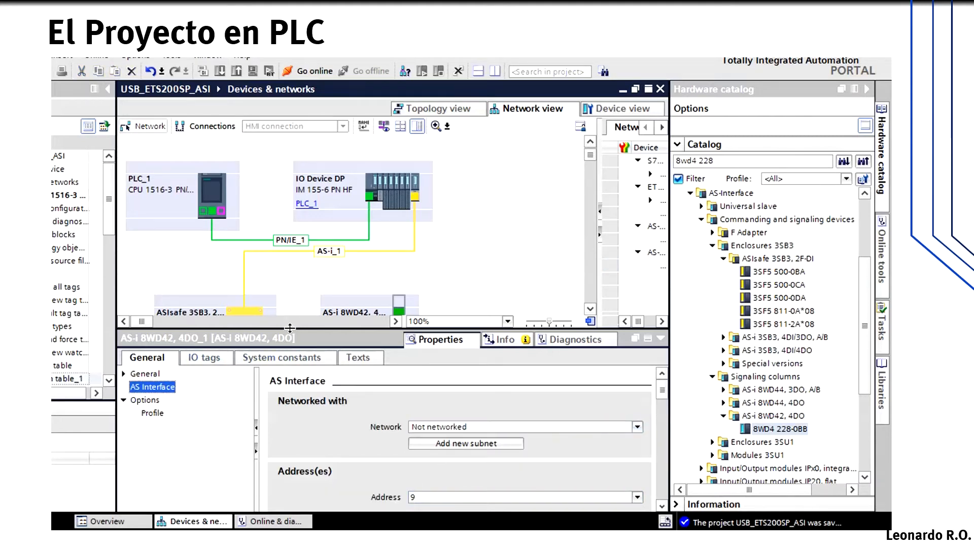
- Connect the signaling column's AS-i port to the AS-i master port of the IO device
left_click_drag(289, 328, 290, 382)
left_click(438, 295)
left_click_drag(399, 337, 416, 203)
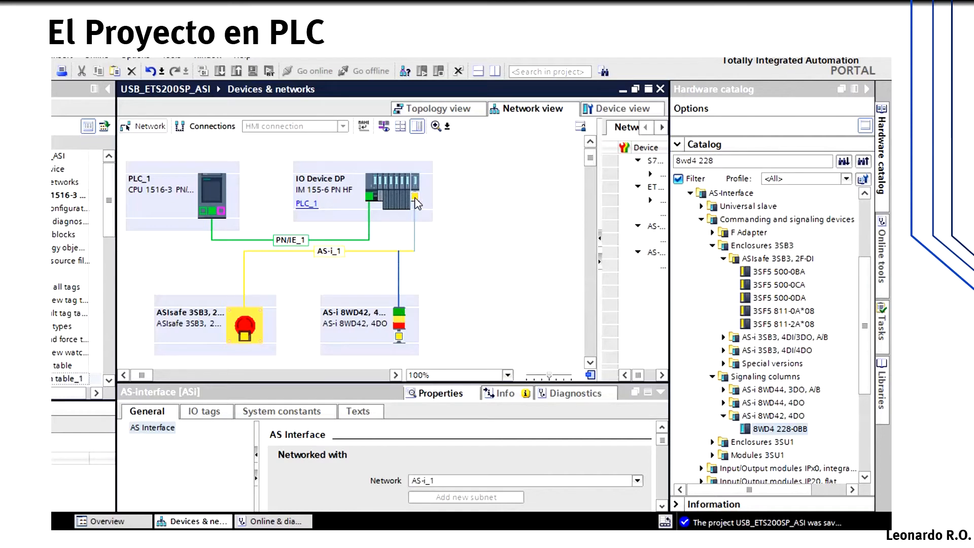
left_click(455, 258)
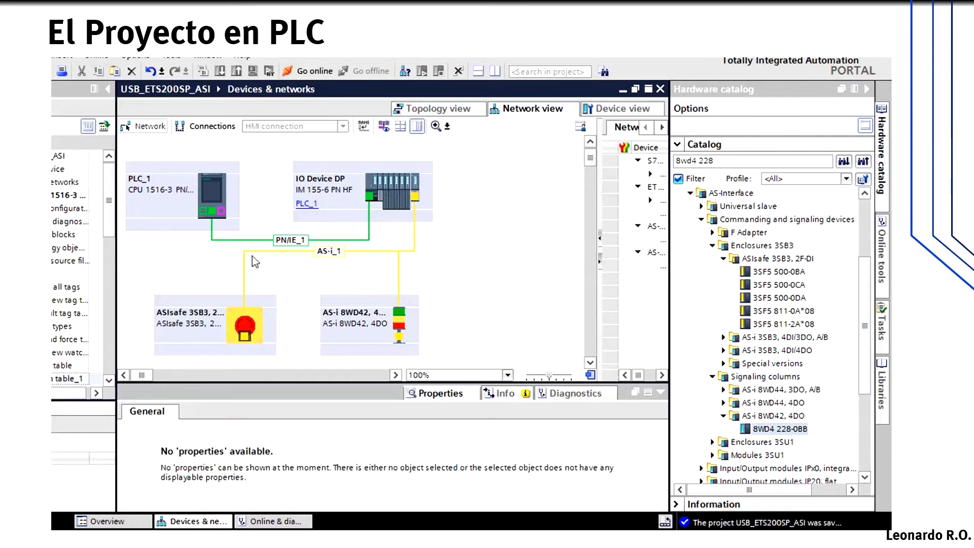
- Open the CM AS-i Master ST module in the device view and examine the address overview of its AS-i slaves
double_click(416, 188)
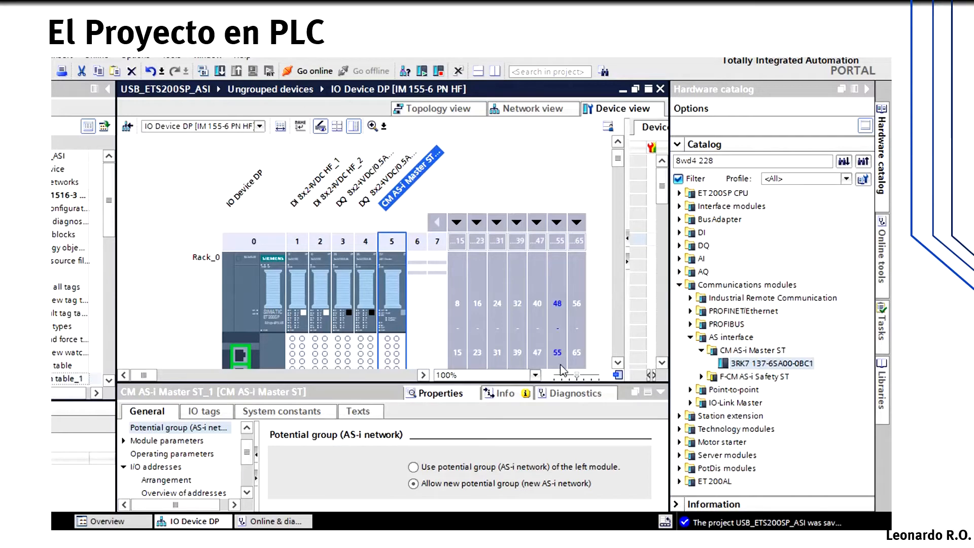
left_click_drag(392, 384, 396, 261)
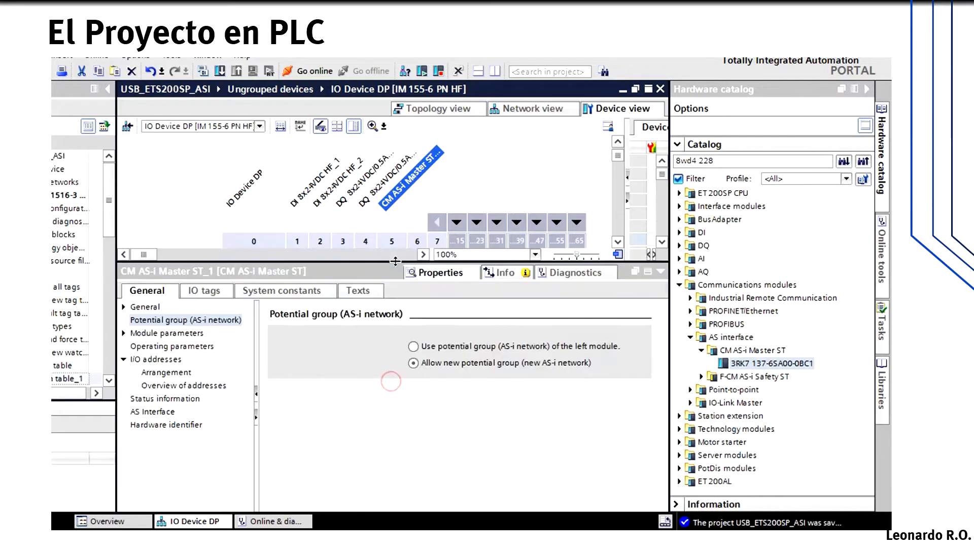
left_click(195, 386)
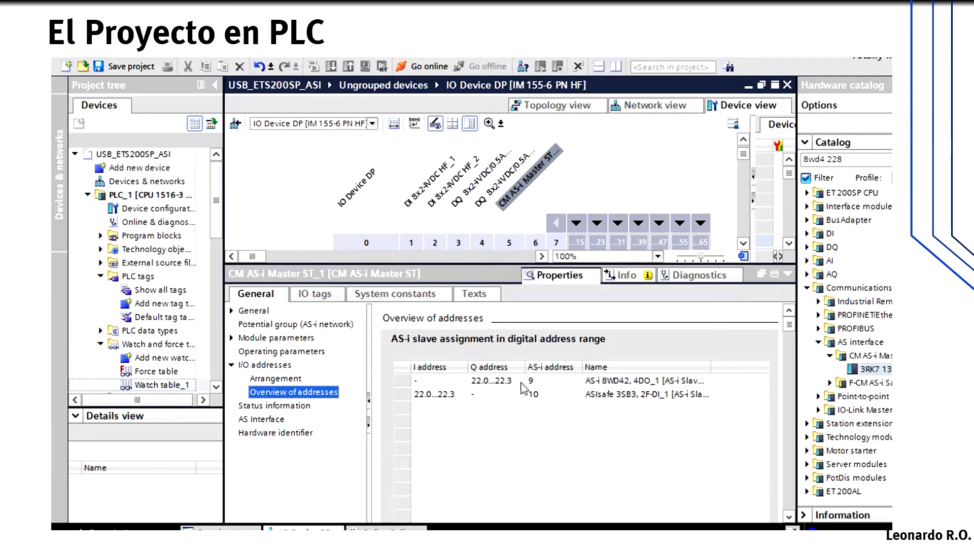
- Compile the PLC_1 station with its configured AS-i master and slaves
left_click(667, 381)
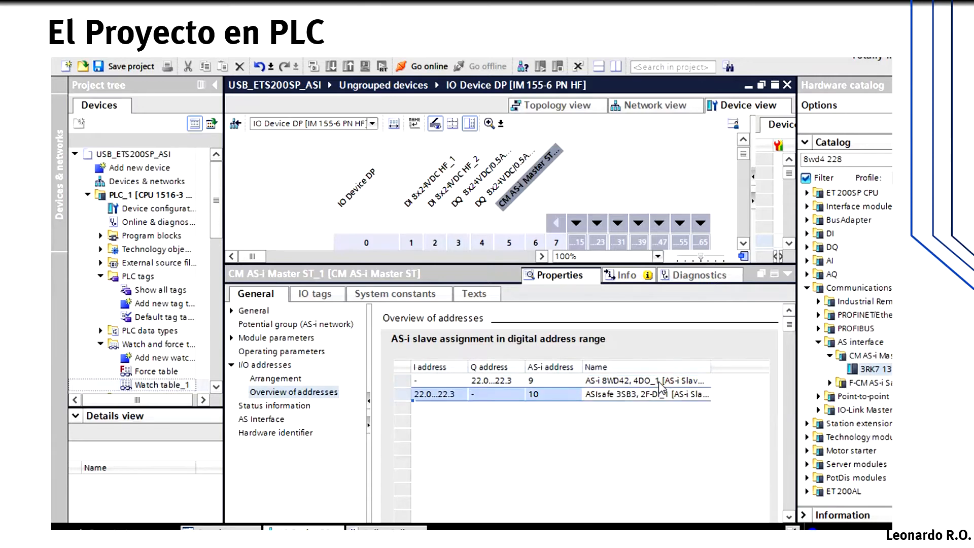
left_click_drag(492, 264, 493, 358)
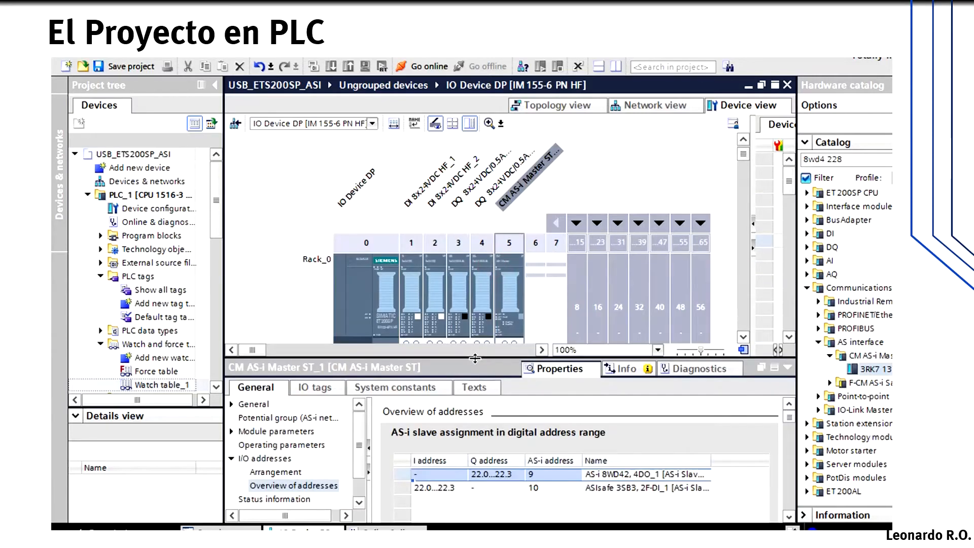
left_click(155, 223)
left_click(150, 196)
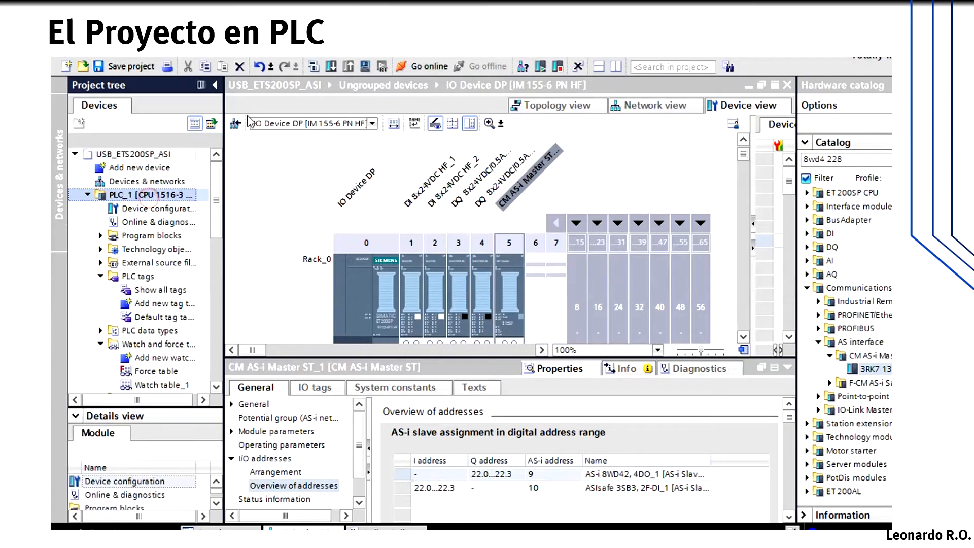
left_click(313, 67)
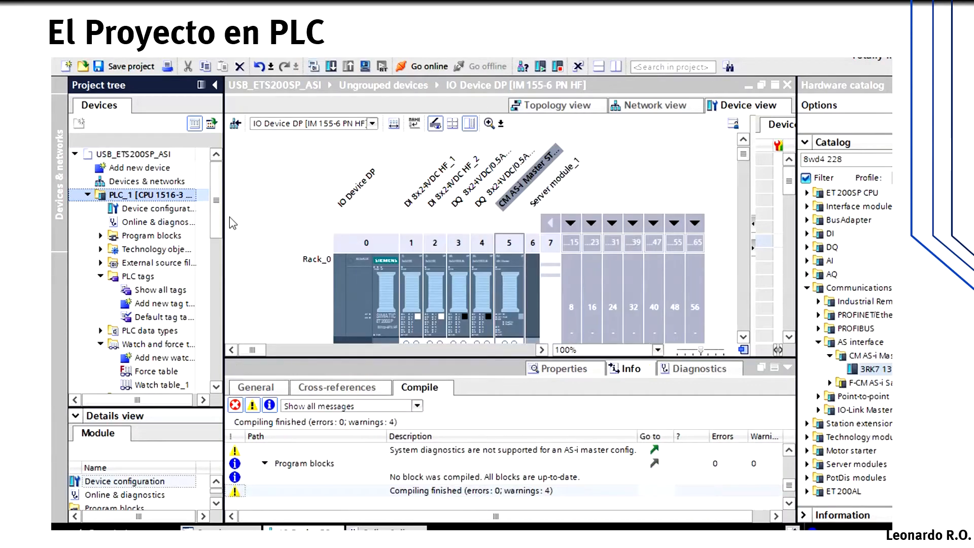
- Download the compiled configuration to PLC_1 and finish the load with all modules started
left_click(331, 66)
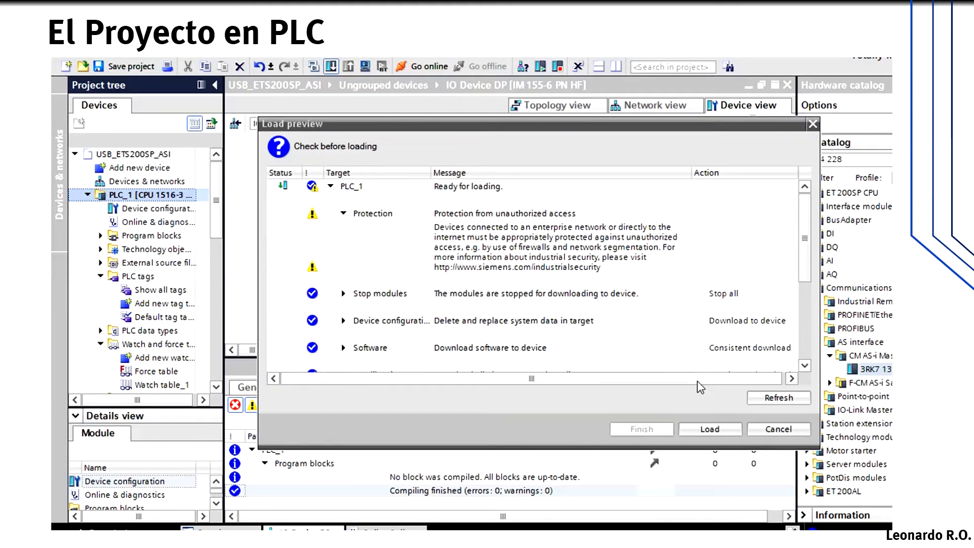
left_click(697, 430)
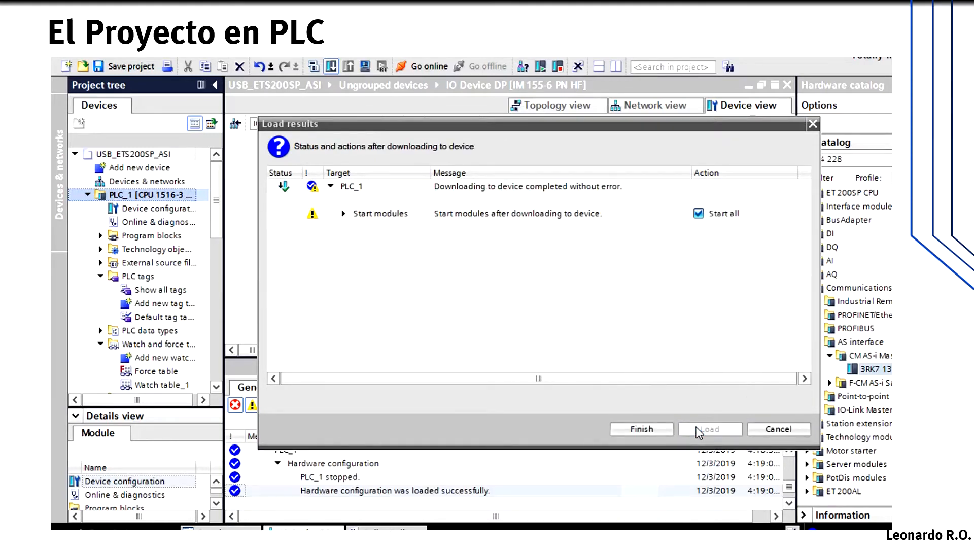
left_click(642, 430)
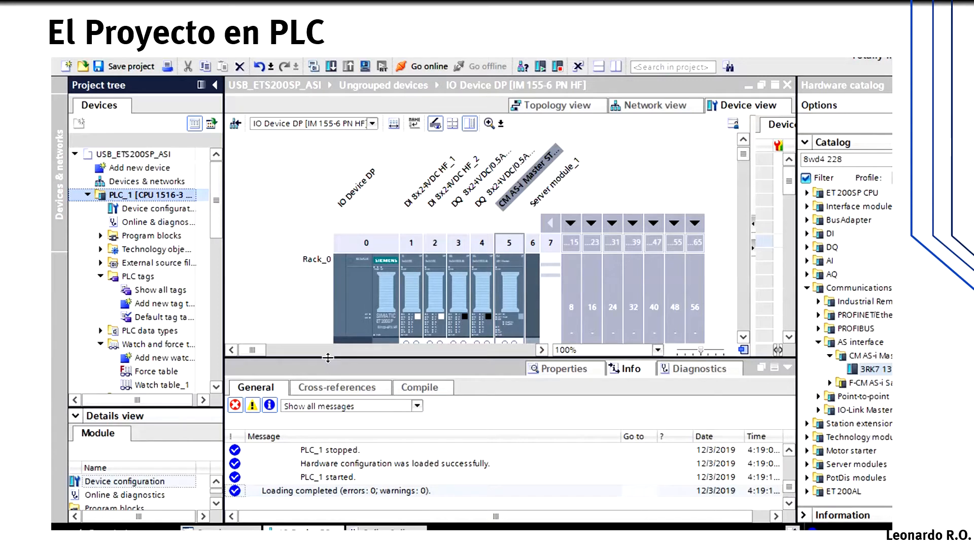
- Go online with PLC_1 and open the online diagnostics of the CM AS-i Master ST module in slot 5
left_click_drag(328, 358, 328, 412)
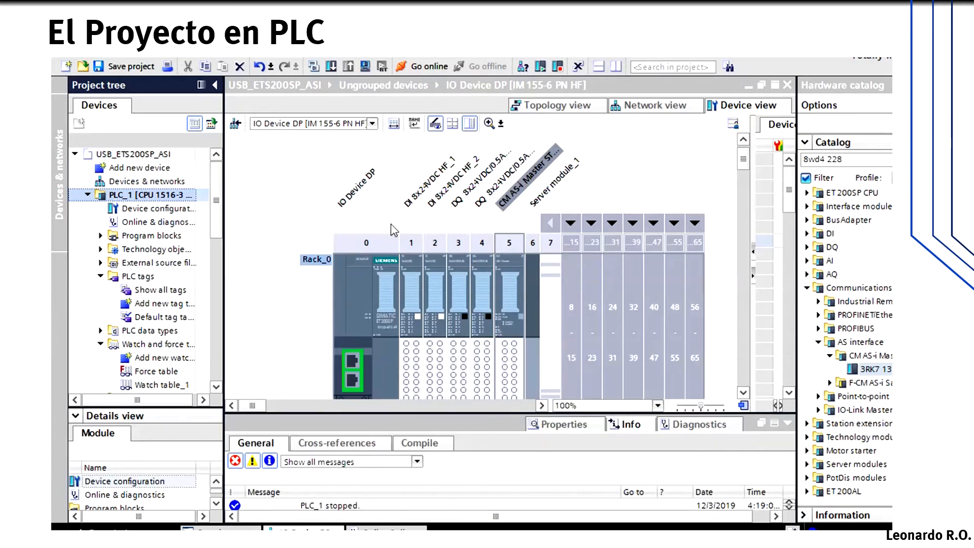
left_click(429, 66)
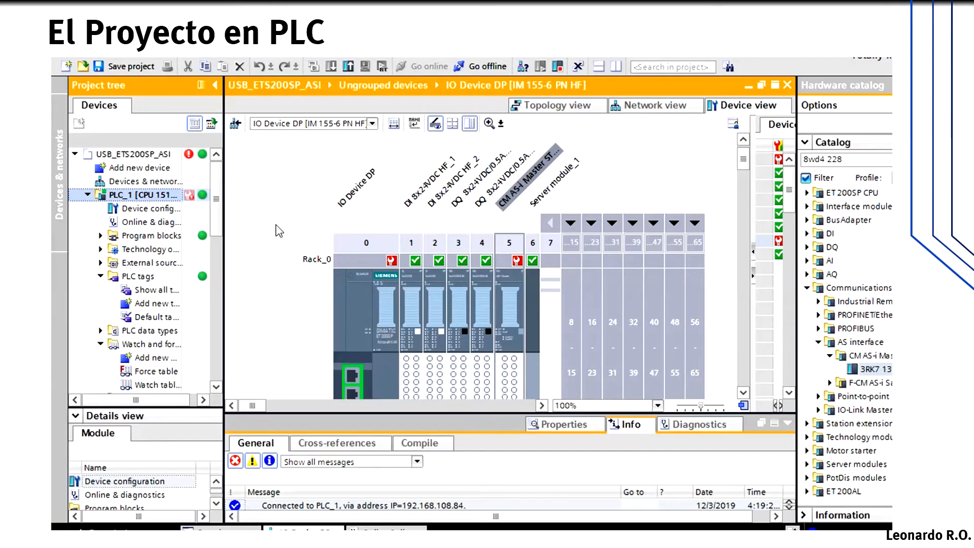
right_click(510, 288)
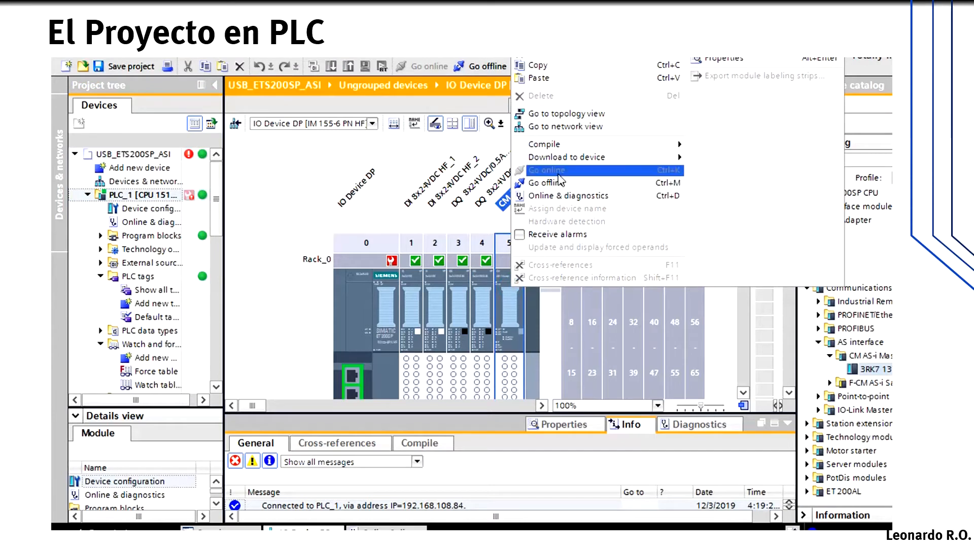
left_click(563, 195)
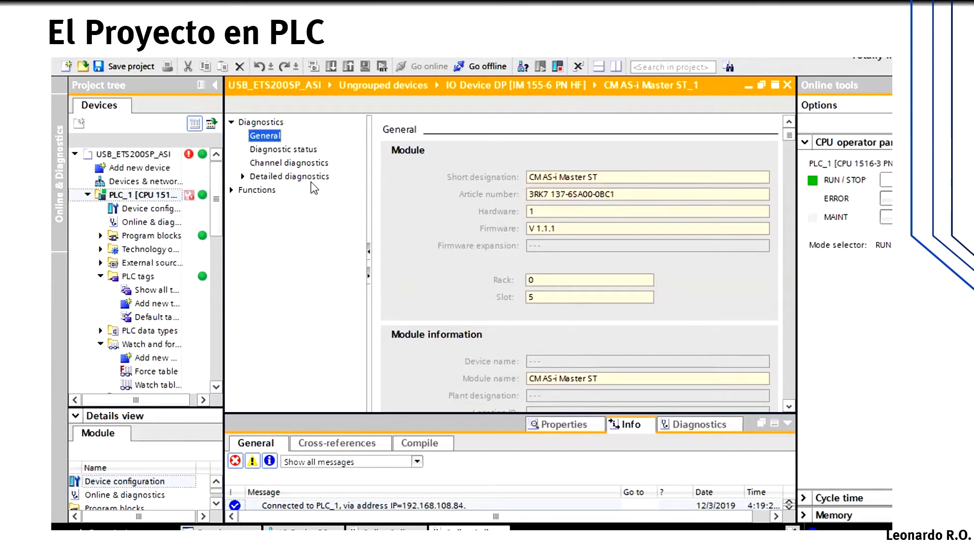
- Examine the AS-i master's diagnostic status, channel diagnostics and the slave error overview with its legend
left_click(275, 156)
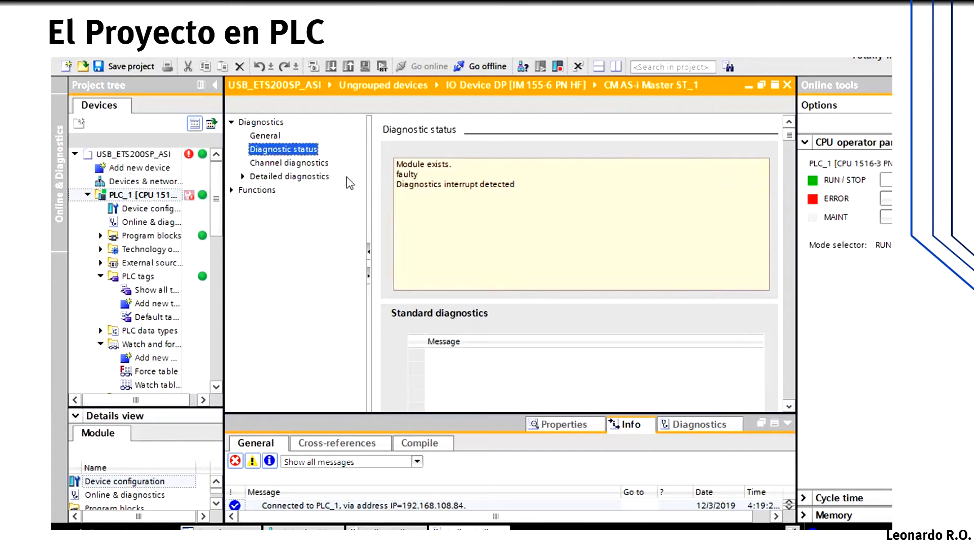
left_click(269, 165)
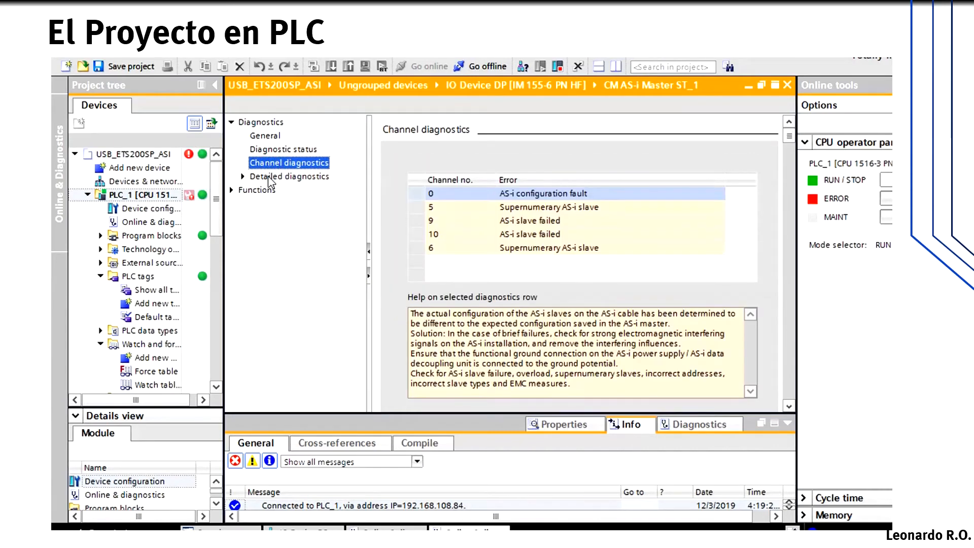
left_click(269, 177)
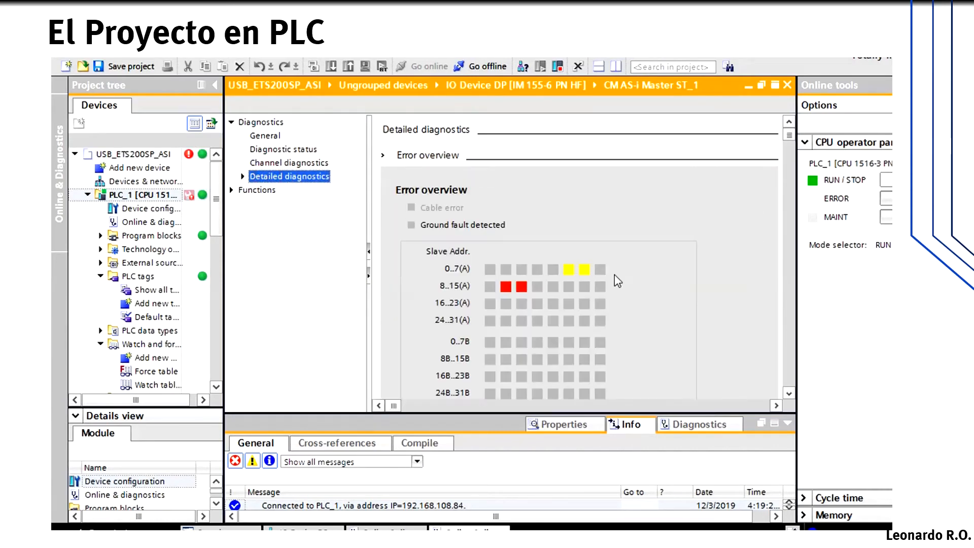
left_click(790, 392)
left_click(791, 390)
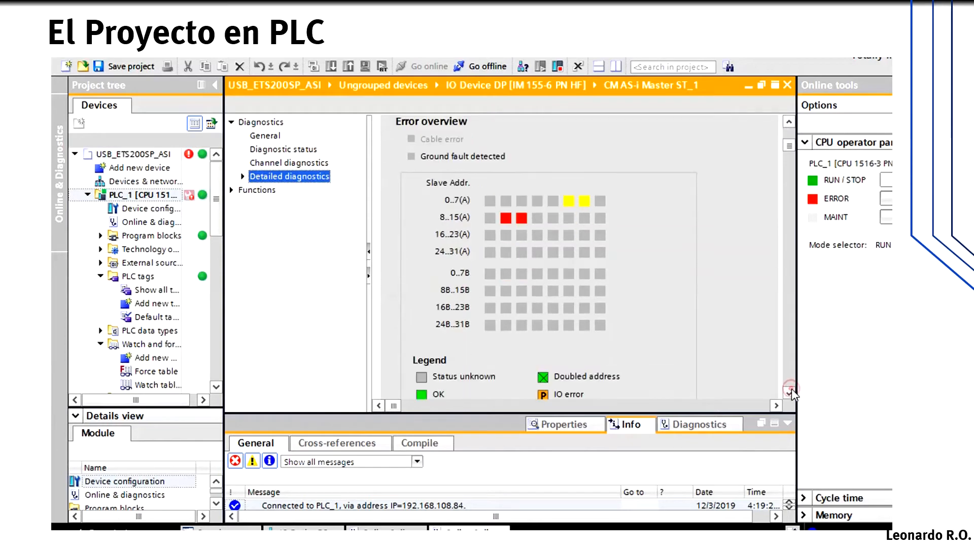
left_click(790, 391)
left_click(791, 390)
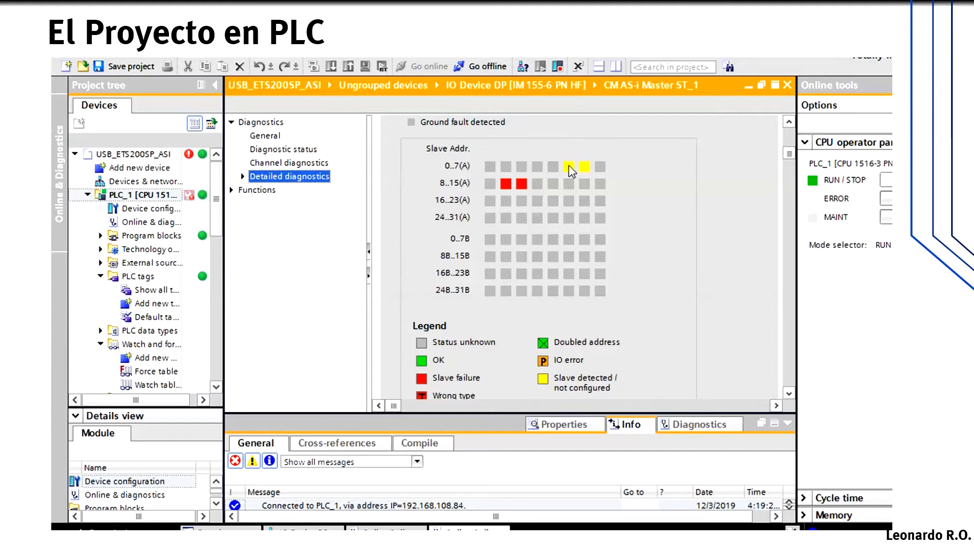
mouse_move(570, 167)
mouse_move(509, 187)
- Readdress the connected slave from AS-i address 5 to address 9 using the AS-i master's online functions
left_click(254, 192)
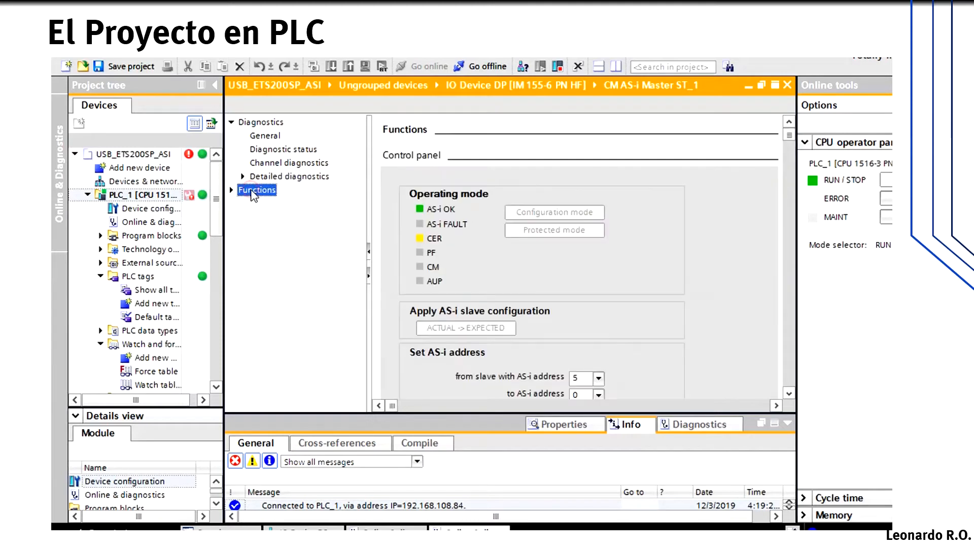
left_click(791, 394)
left_click(789, 393)
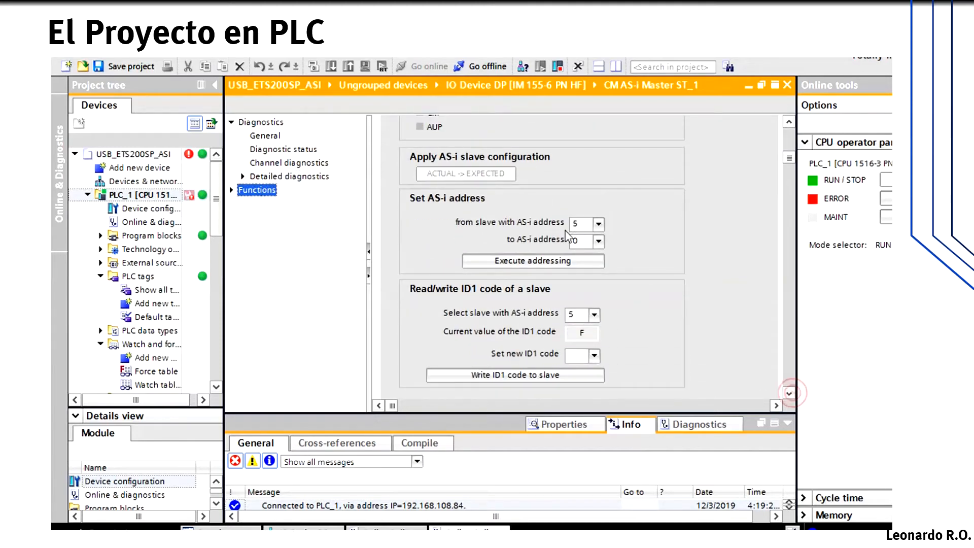
left_click(598, 242)
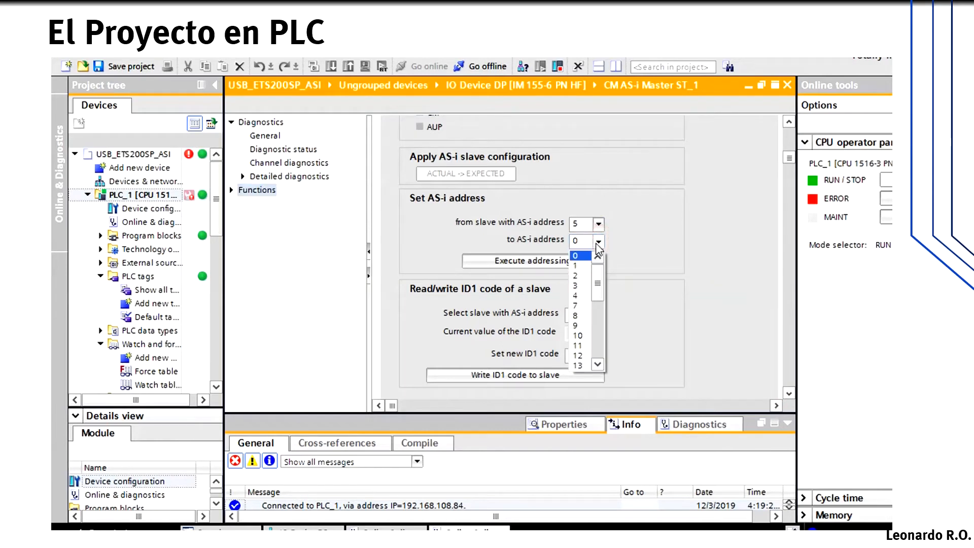
left_click(598, 242)
left_click(598, 242)
left_click(579, 326)
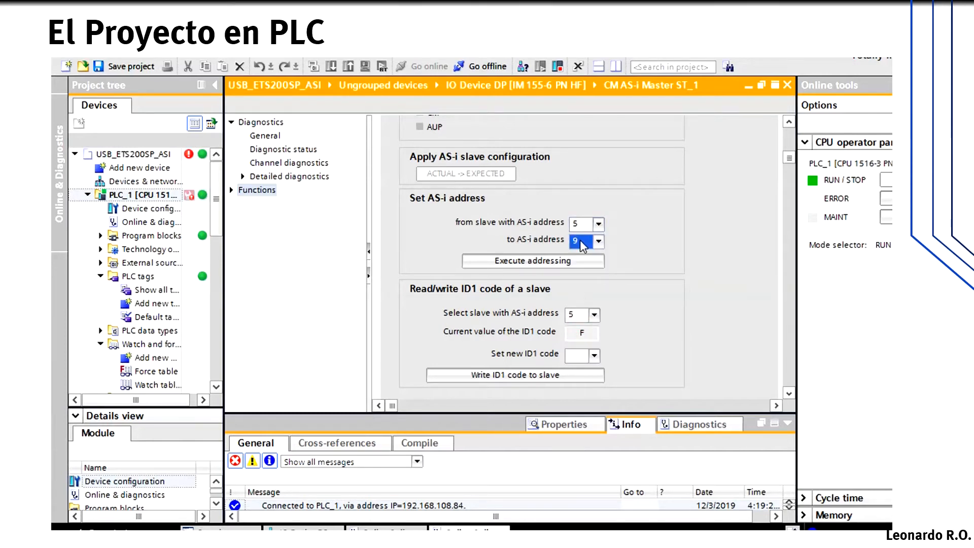
left_click(554, 262)
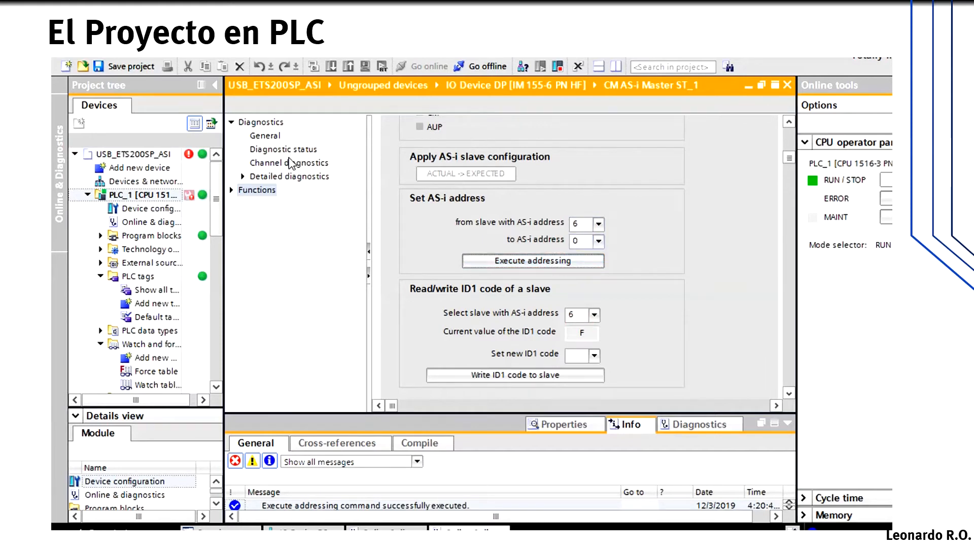
- Check the state of slave address 9 in the detailed diagnostics error overview against the legend
left_click(289, 178)
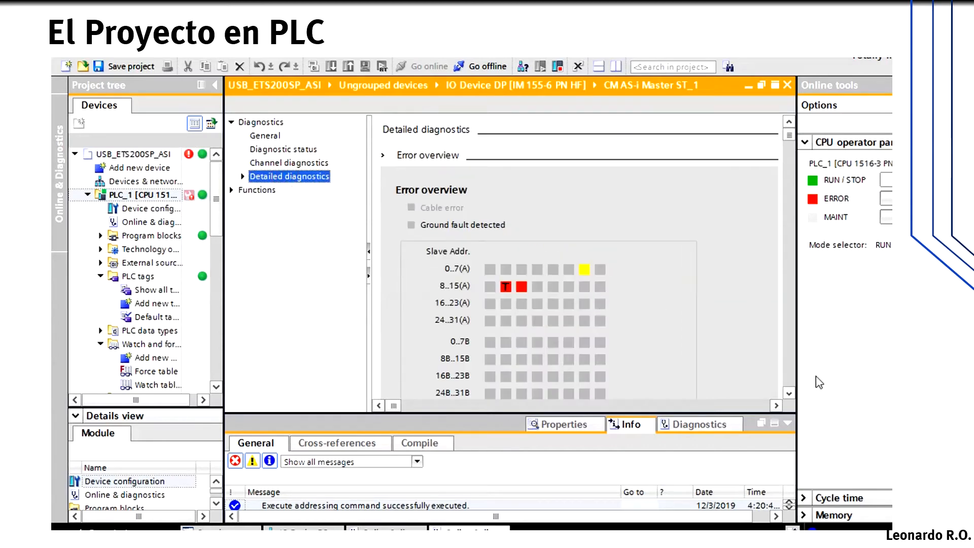
left_click(788, 393)
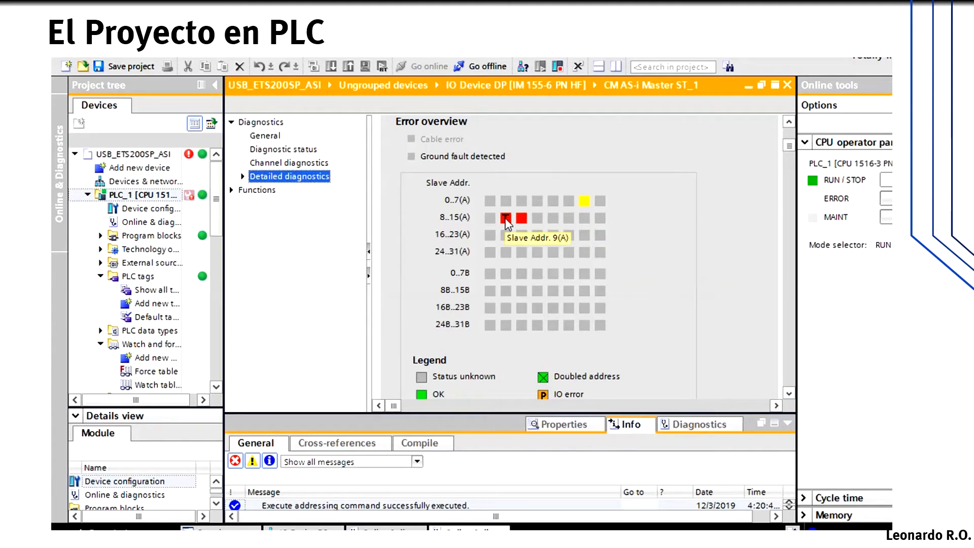
left_click(789, 394)
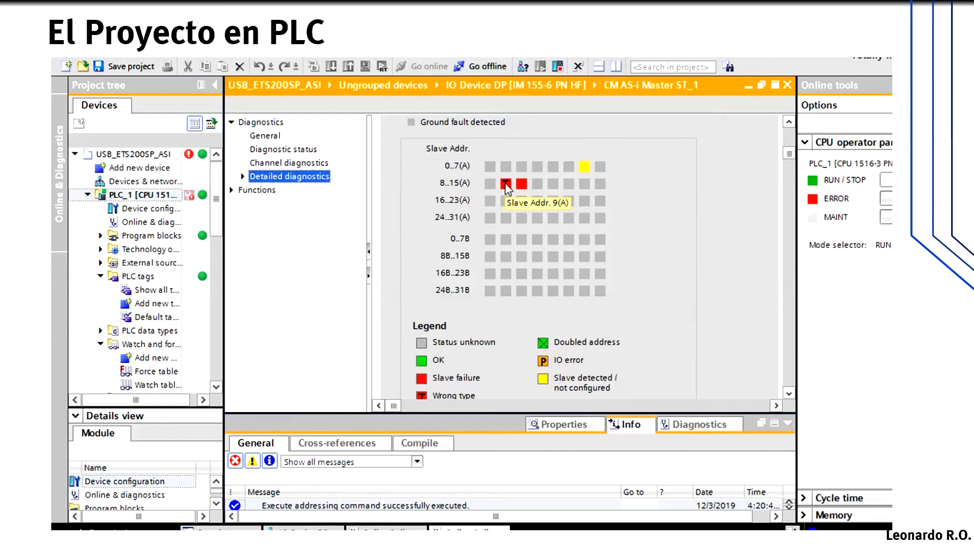
left_click(789, 395)
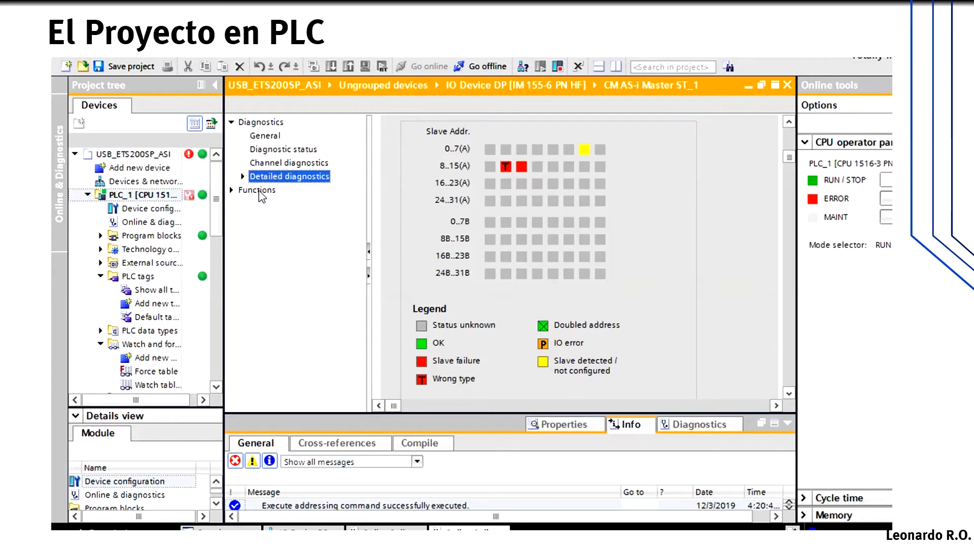
- Move the slave back from AS-i address 9 to address 5 and execute the addressing
left_click(258, 190)
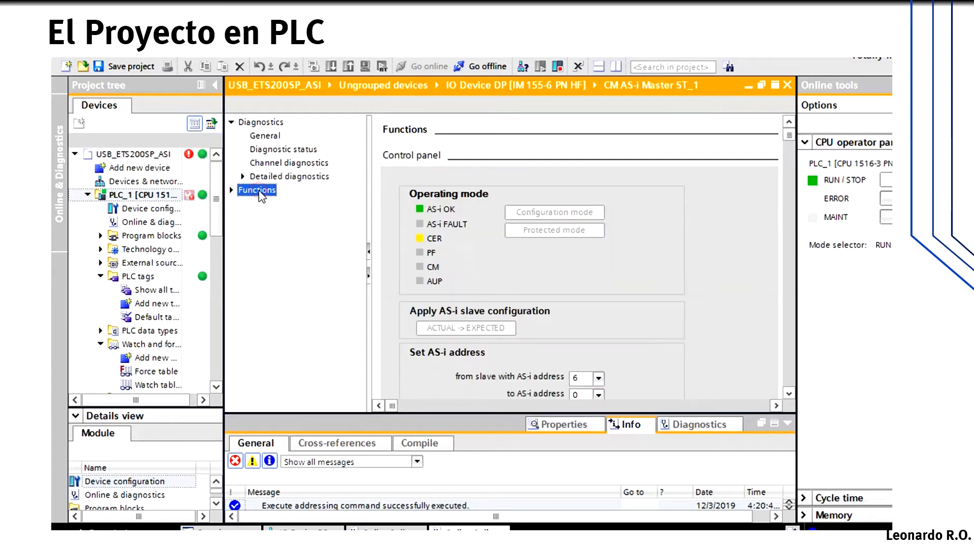
left_click(789, 393)
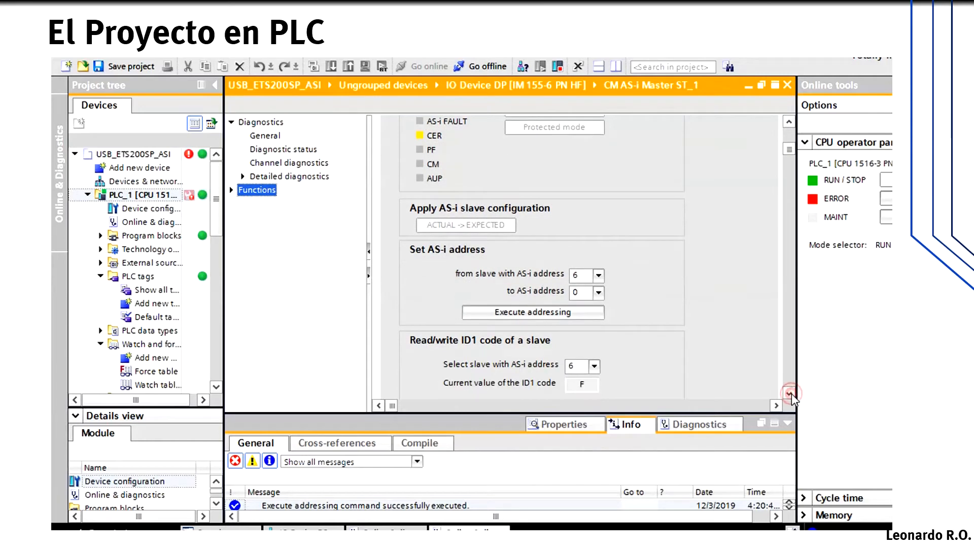
left_click(598, 275)
left_click(591, 300)
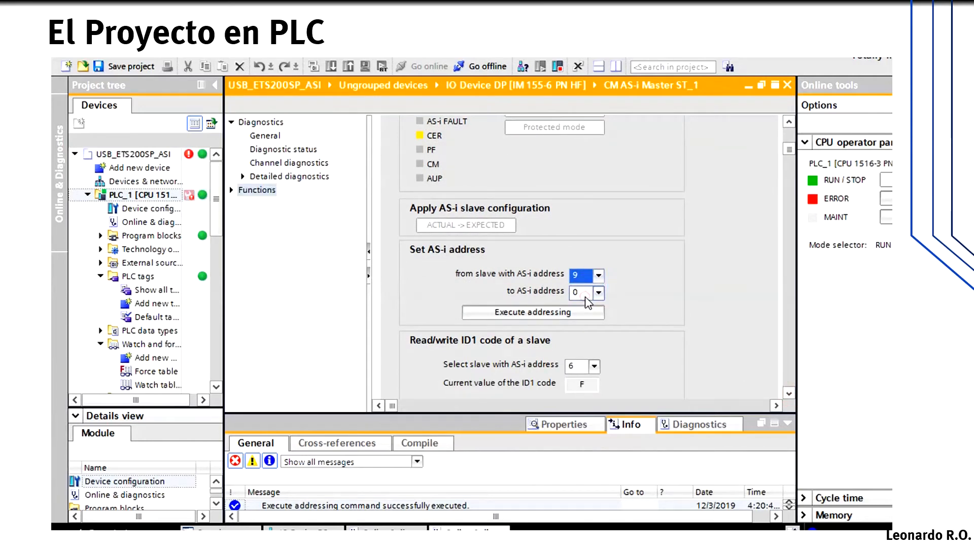
left_click(598, 293)
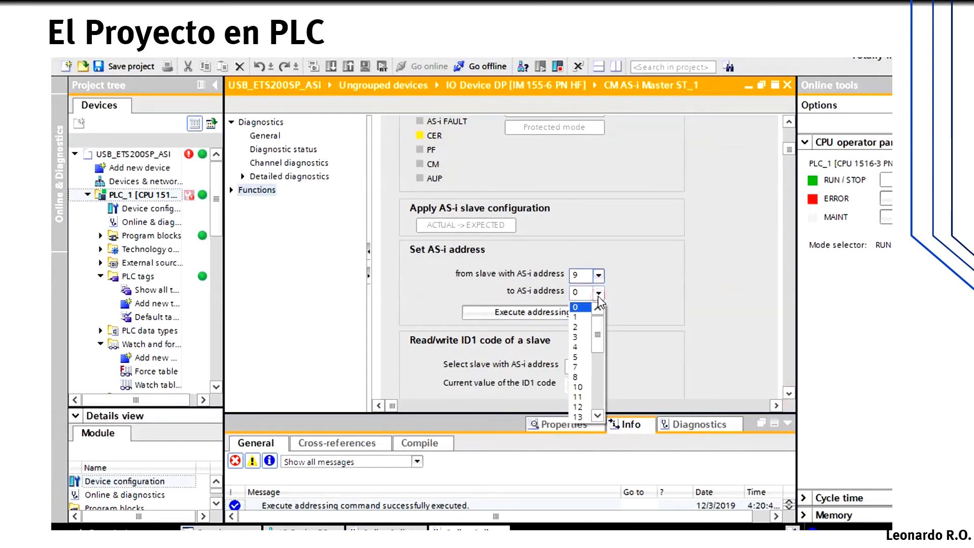
left_click(577, 356)
left_click(546, 314)
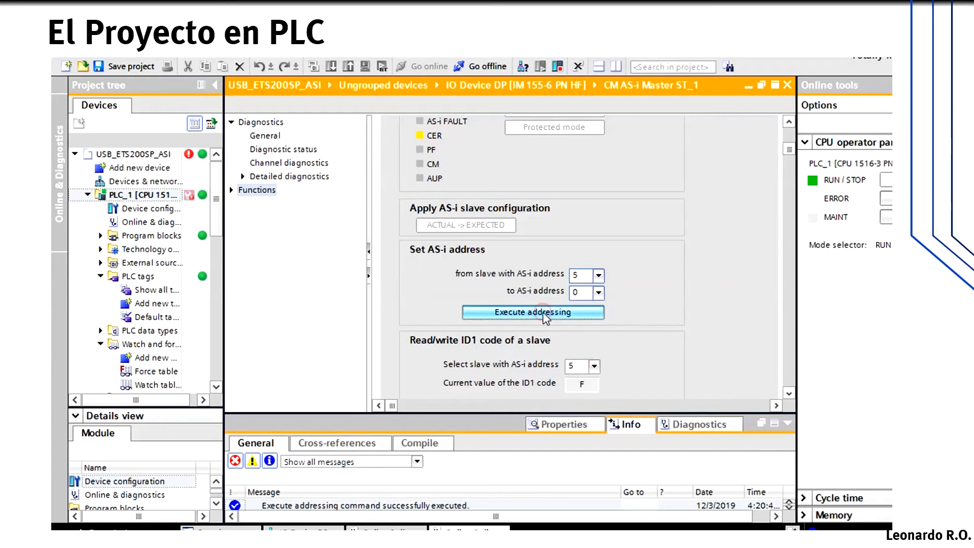
- Review the AS-i master's diagnostic pages again and check slave addresses 9 and 10 in the error overview
left_click(289, 149)
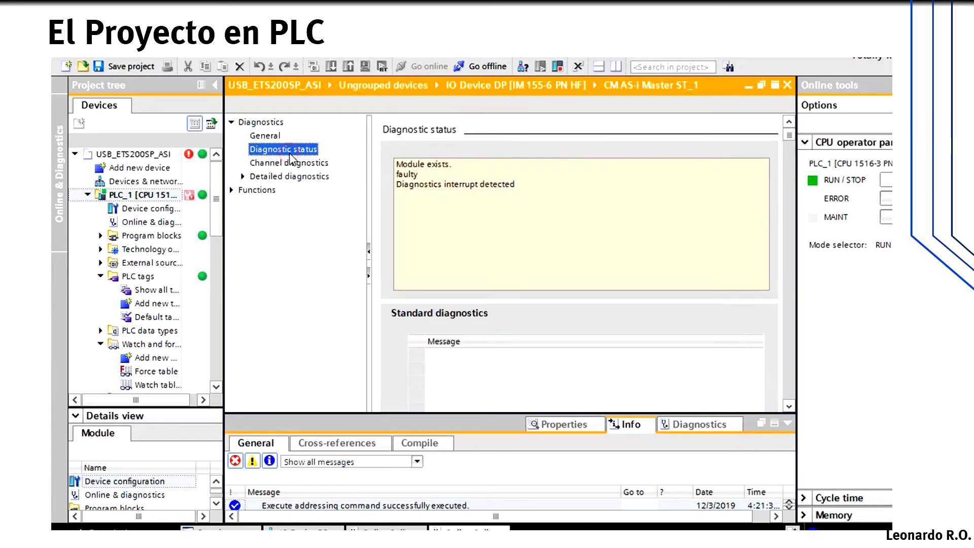
left_click(289, 163)
left_click(289, 176)
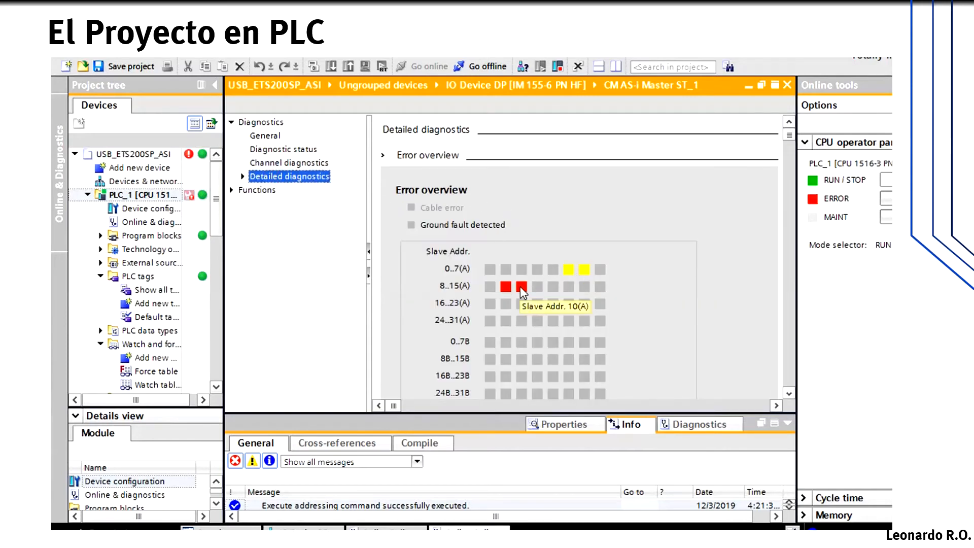
- Readdress the slave from AS-i address 5 to address 10 using the AS-i master's online functions
left_click(264, 193)
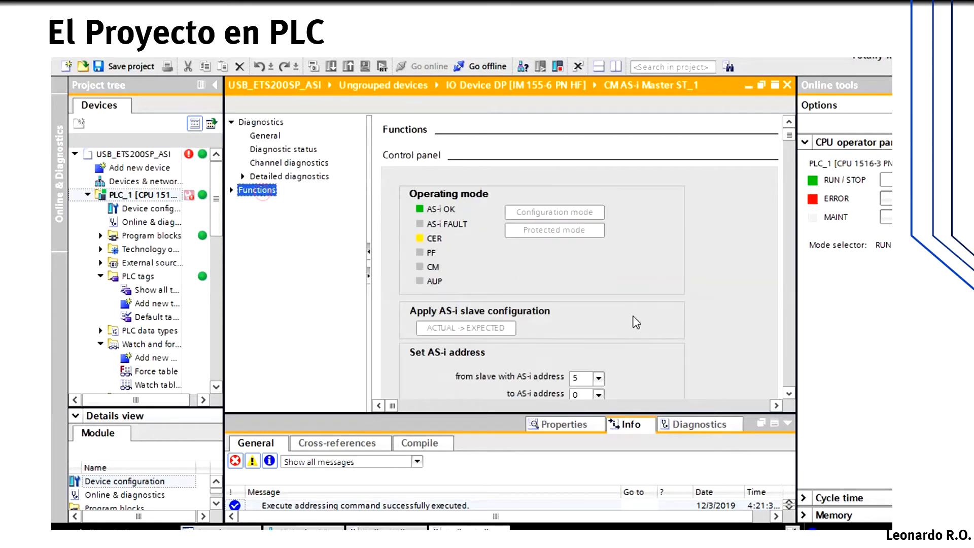
left_click(789, 394)
left_click(789, 395)
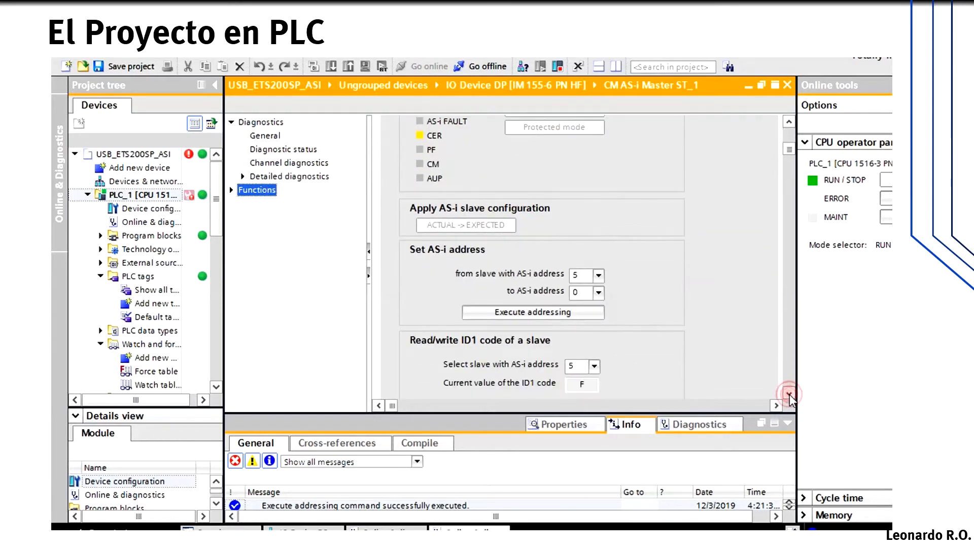
left_click(599, 295)
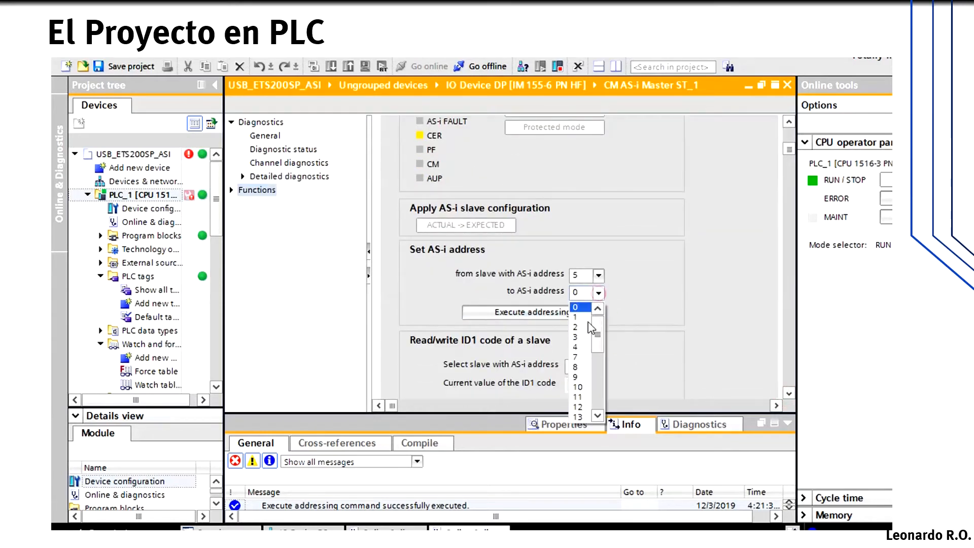
left_click(582, 385)
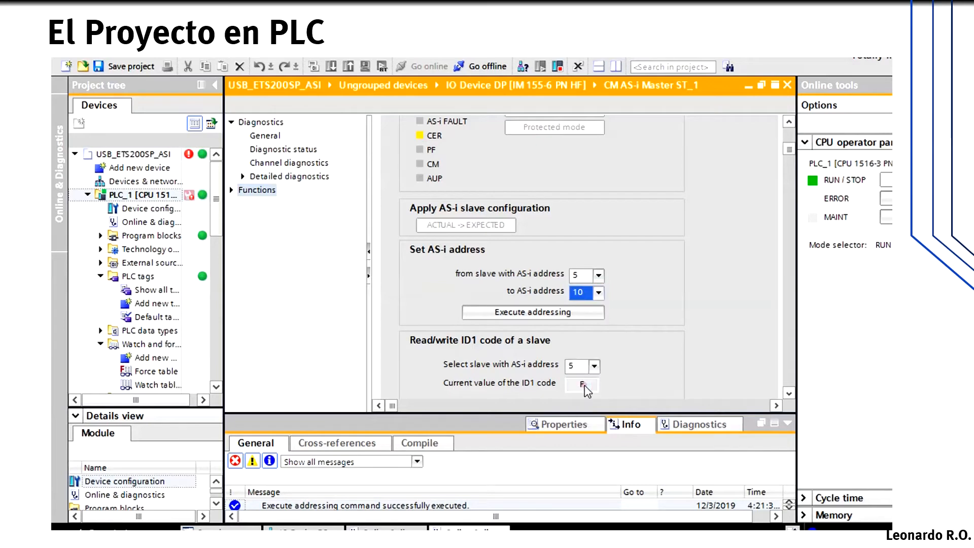
left_click(532, 313)
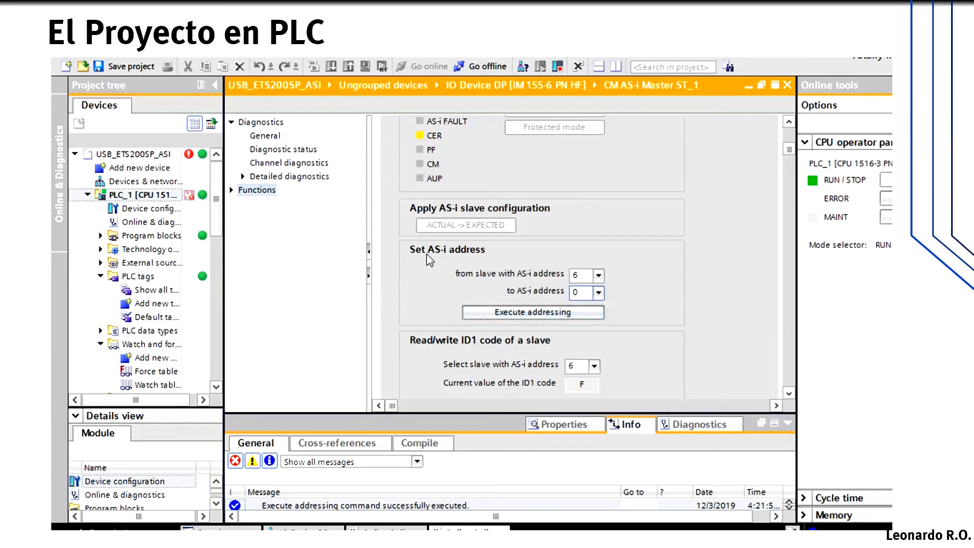
- Readdress the slave from AS-i address 6 to address 9 and check the slave states in the error overview against the legend
left_click(599, 293)
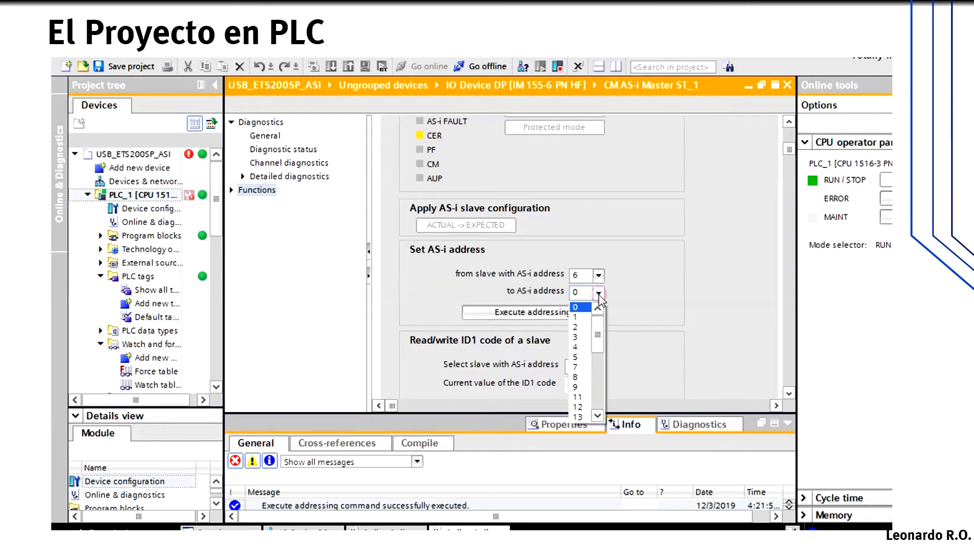
left_click(578, 382)
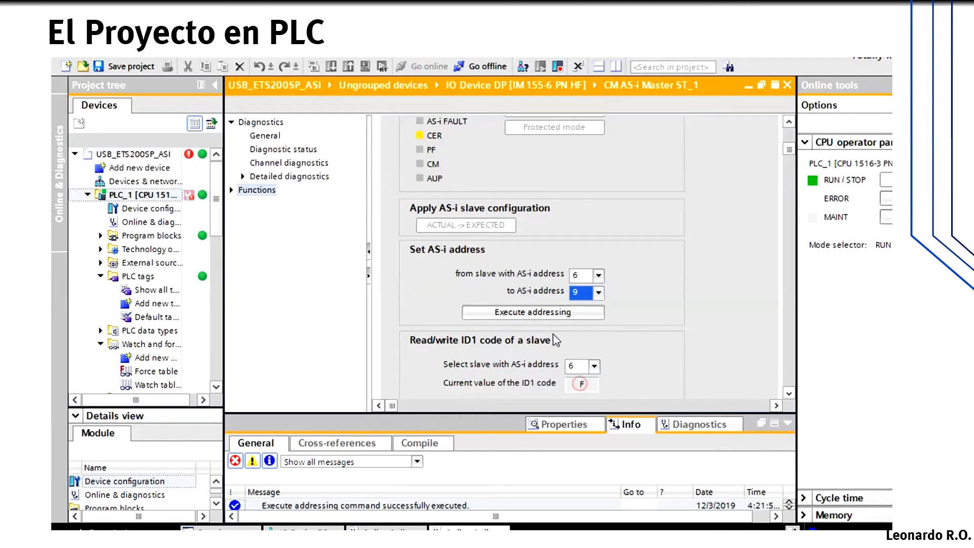
left_click(538, 313)
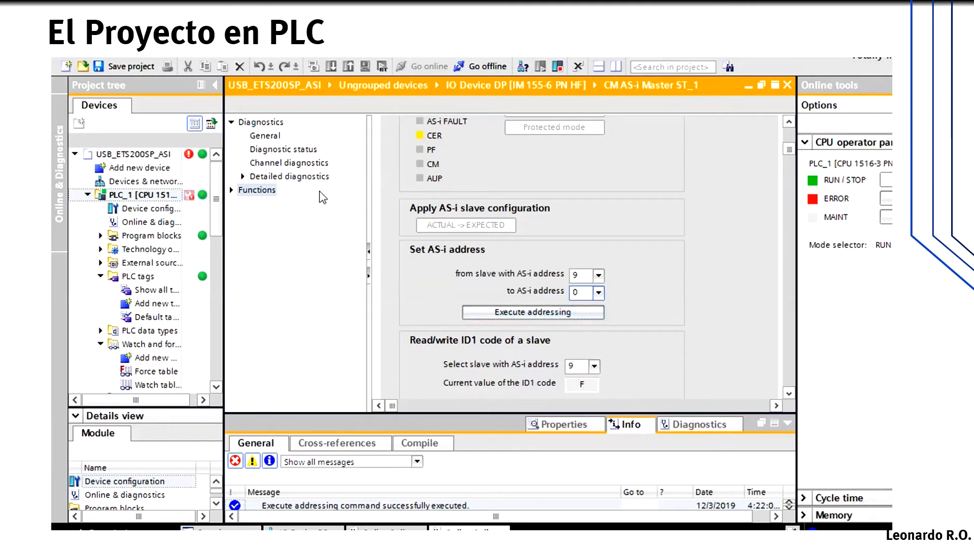
left_click(299, 178)
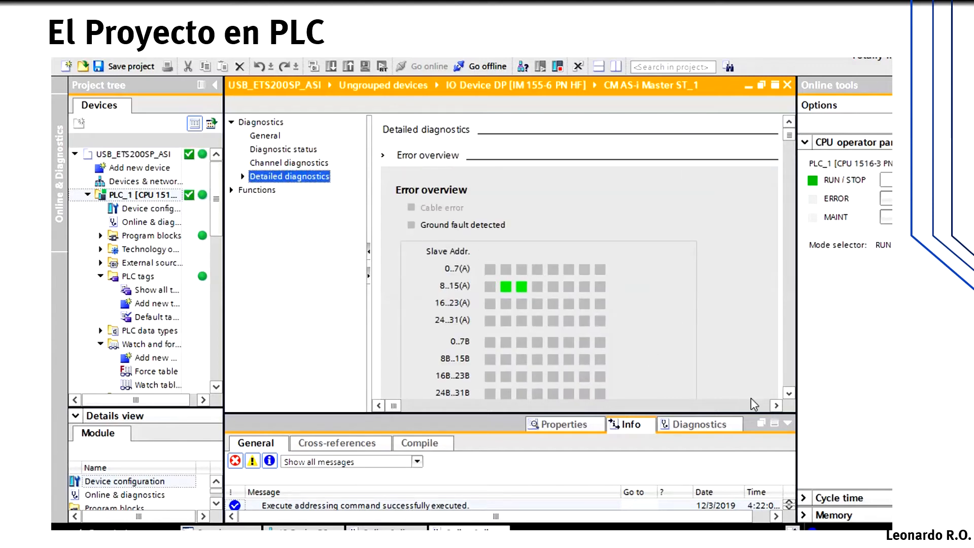
left_click(789, 393)
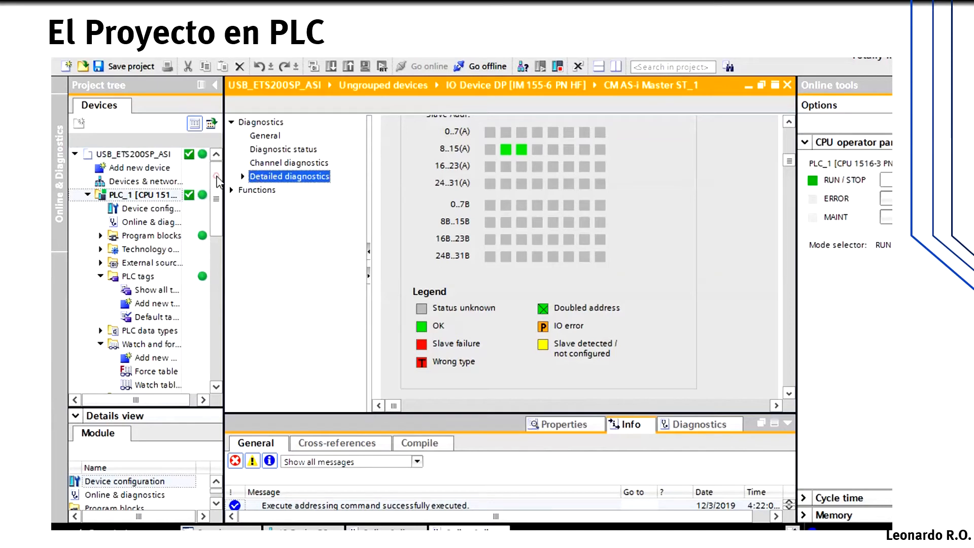
- Delete the existing watch table from PLC_1 and confirm the deletion
mouse_move(217, 181)
left_mouse_down()
mouse_move(218, 247)
mouse_move(217, 192)
left_mouse_up()
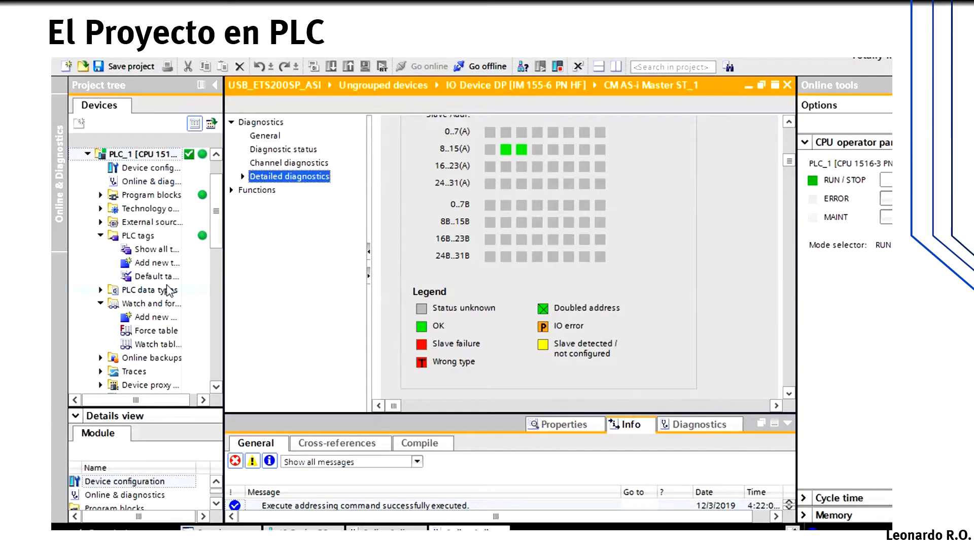
left_click(157, 344)
right_click(158, 347)
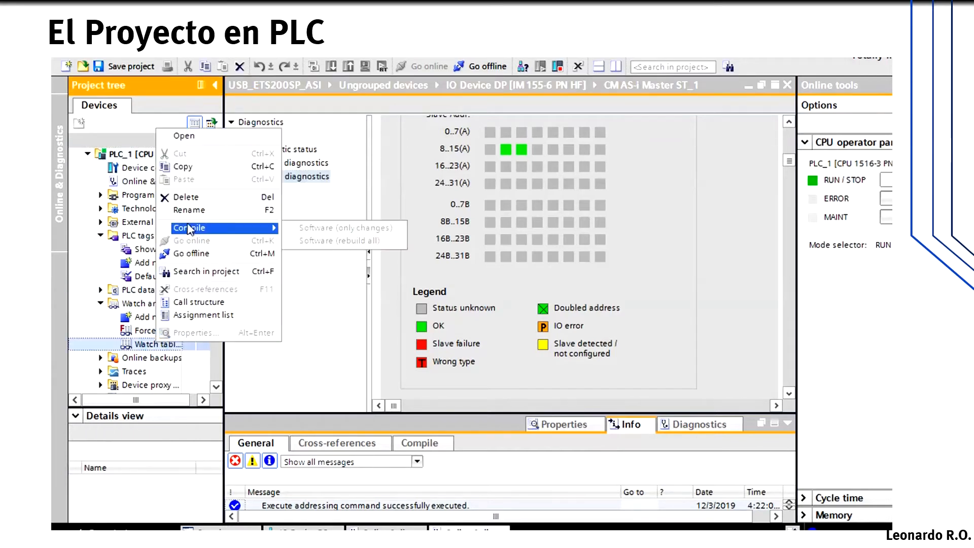
left_click(190, 199)
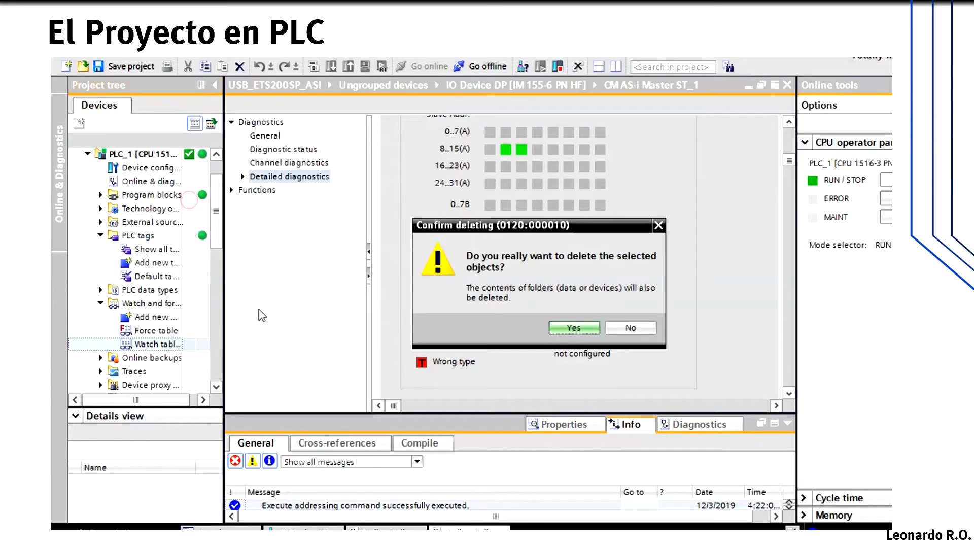
left_click(569, 326)
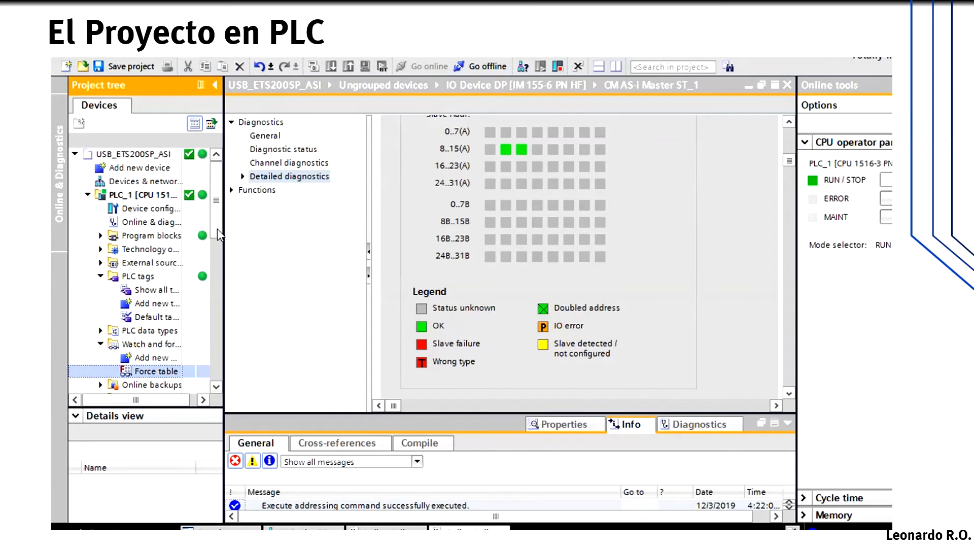
- Add a new watch table to PLC_1's watch and force tables
scroll(217, 243, "down", 3)
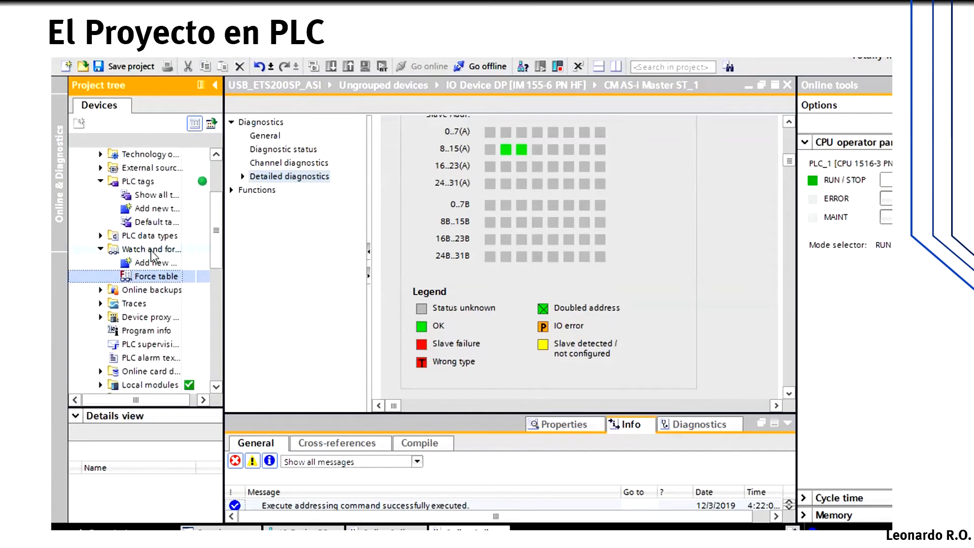
left_click(152, 249)
left_click(153, 263)
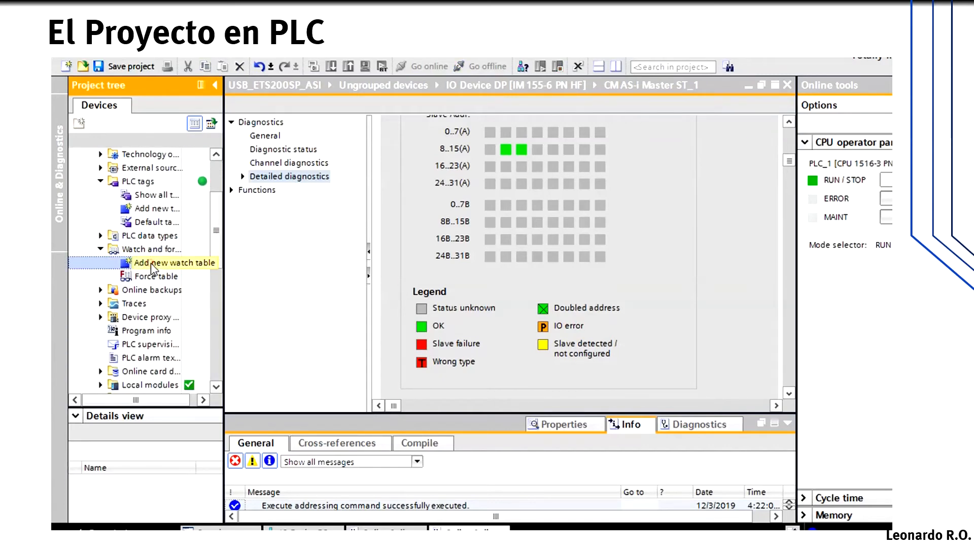
double_click(152, 265)
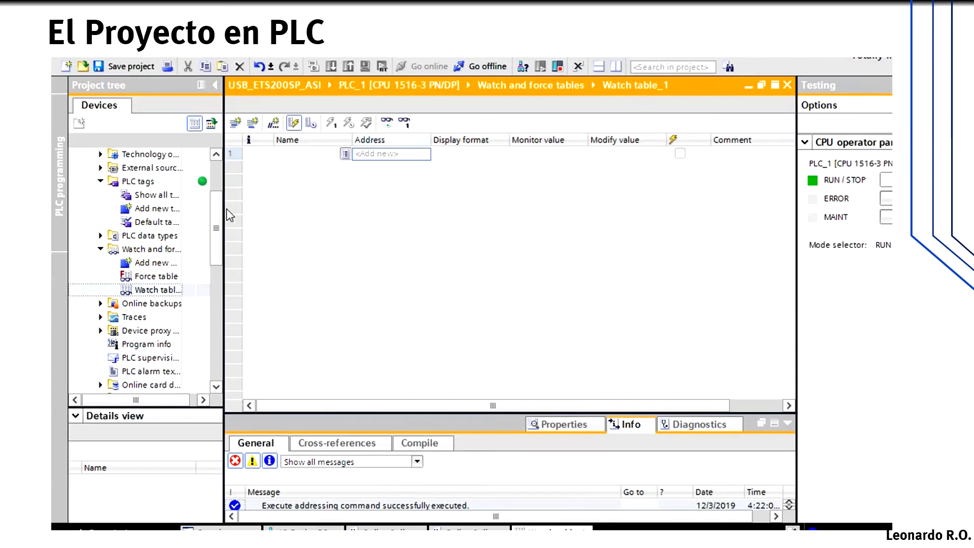
- Look up the I/O addresses assigned to the AS-i slaves in the CM AS-i Master's overview of addresses
scroll(221, 235, "up", 3)
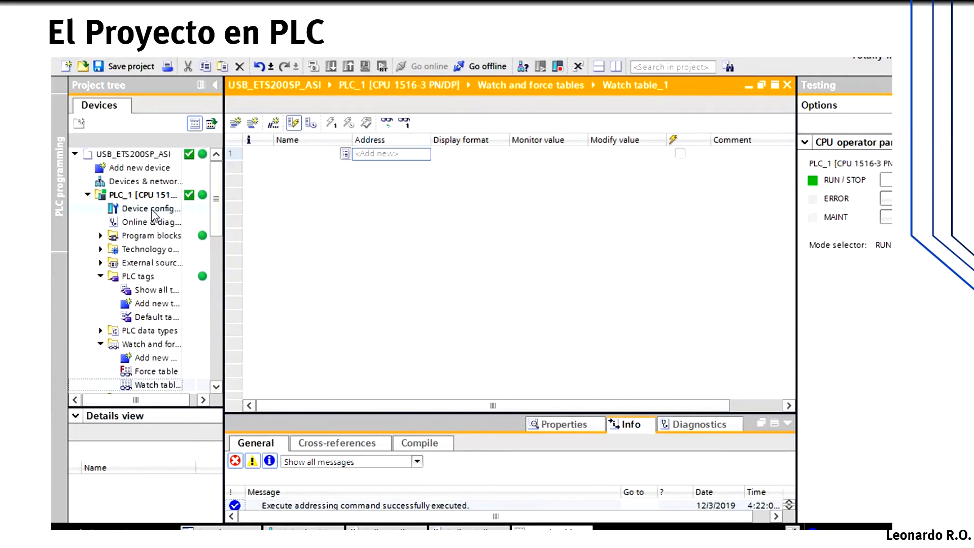
double_click(134, 181)
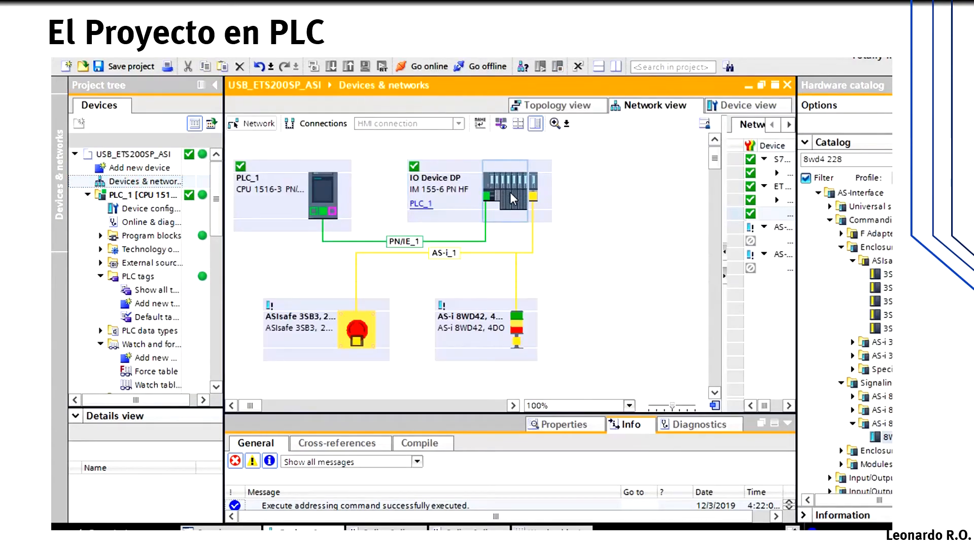
double_click(532, 184)
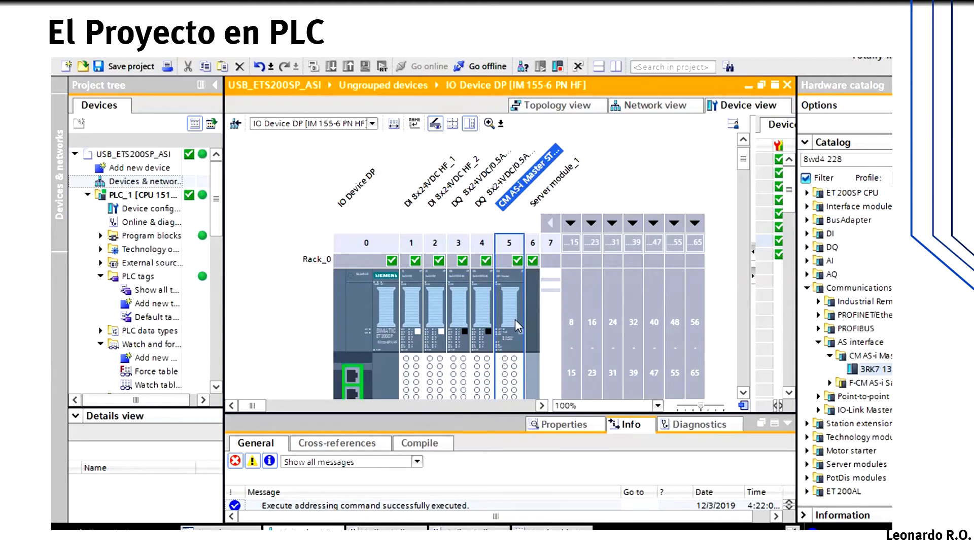
left_click(515, 319)
left_click_drag(652, 414, 616, 298)
double_click(504, 269)
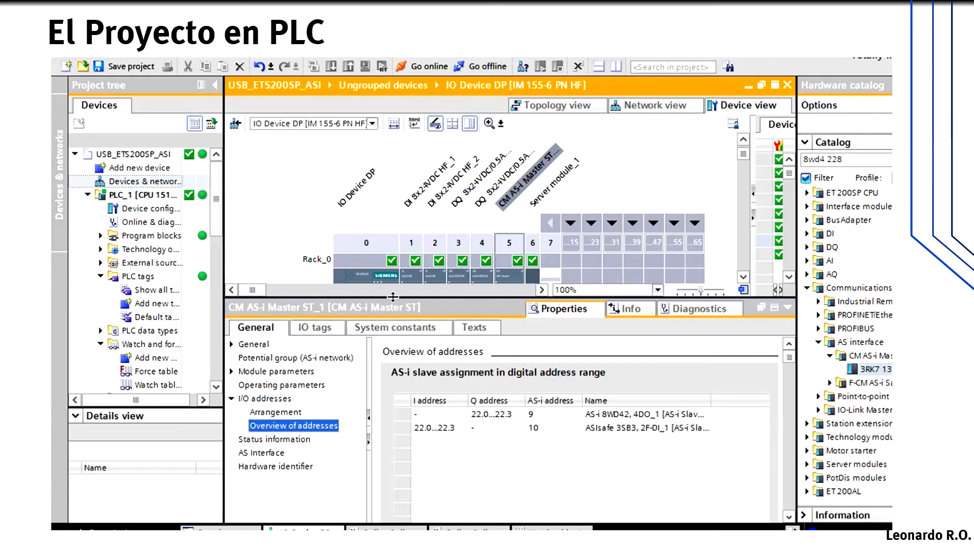
left_click_drag(393, 296, 392, 359)
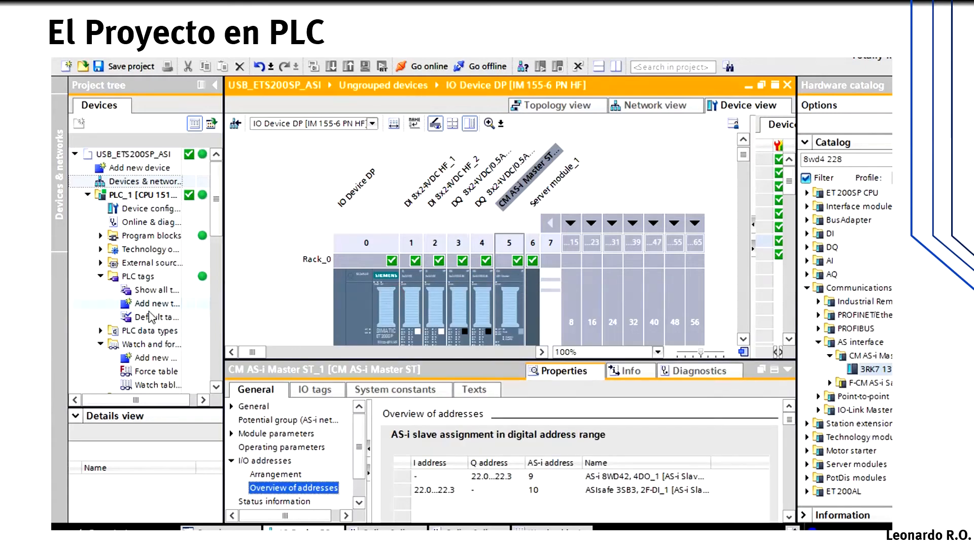
- Enter the input addresses %I22.0 to %I22.3 in the new watch table
double_click(146, 386)
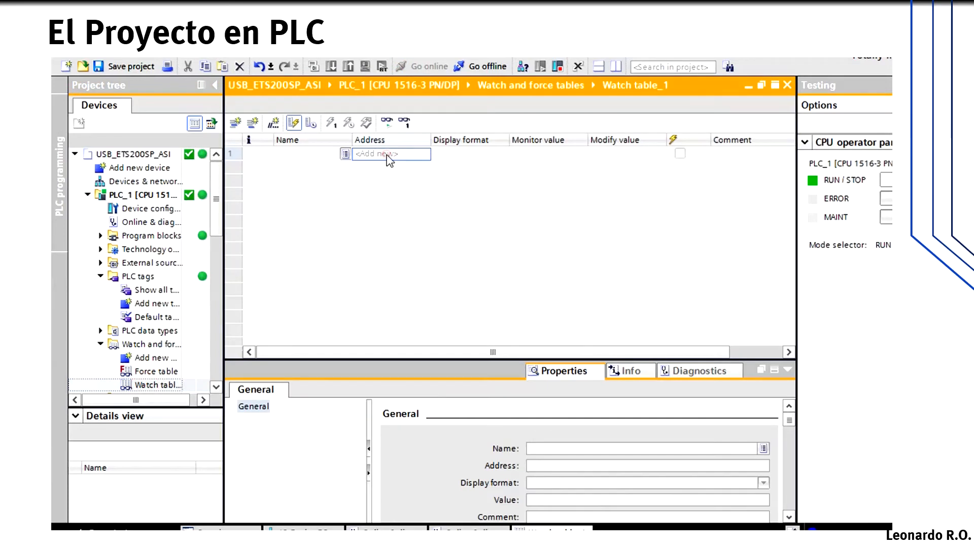
left_click(387, 154)
type("i22.0")
key("Return")
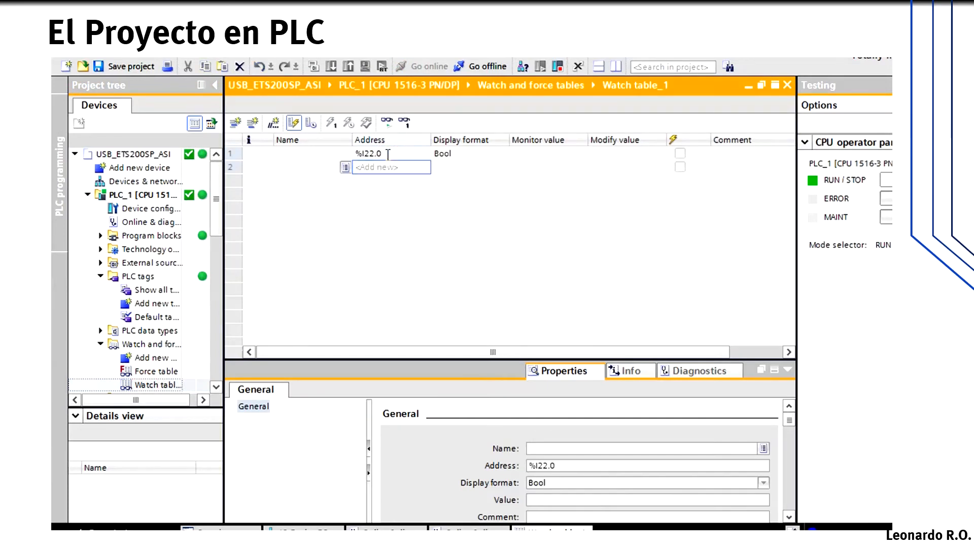
left_click(387, 153)
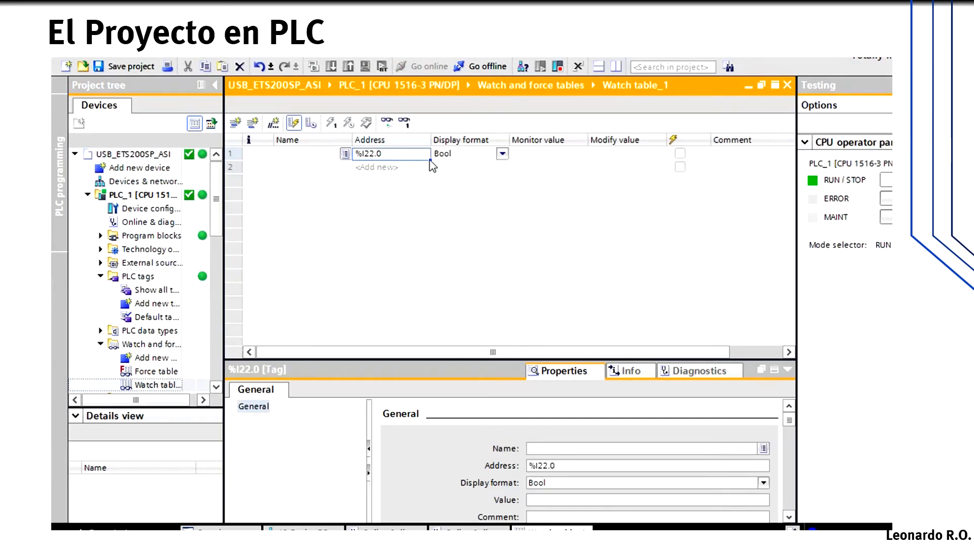
left_click_drag(430, 160, 424, 188)
- Add the output addresses %Q22.0 to %Q22.3 below the inputs in the watch table
left_click(386, 209)
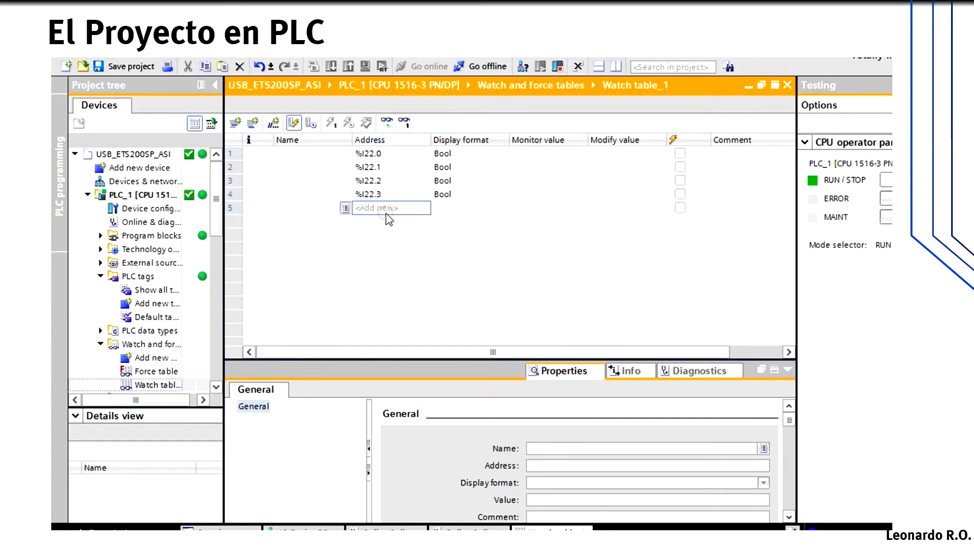
type("q22.0")
key("Return")
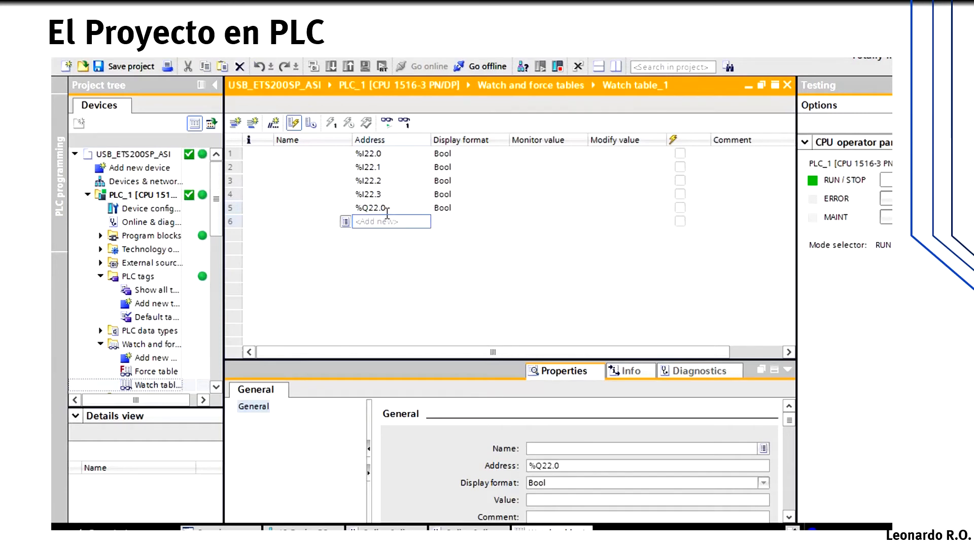
left_click(398, 209)
left_click_drag(429, 213, 426, 247)
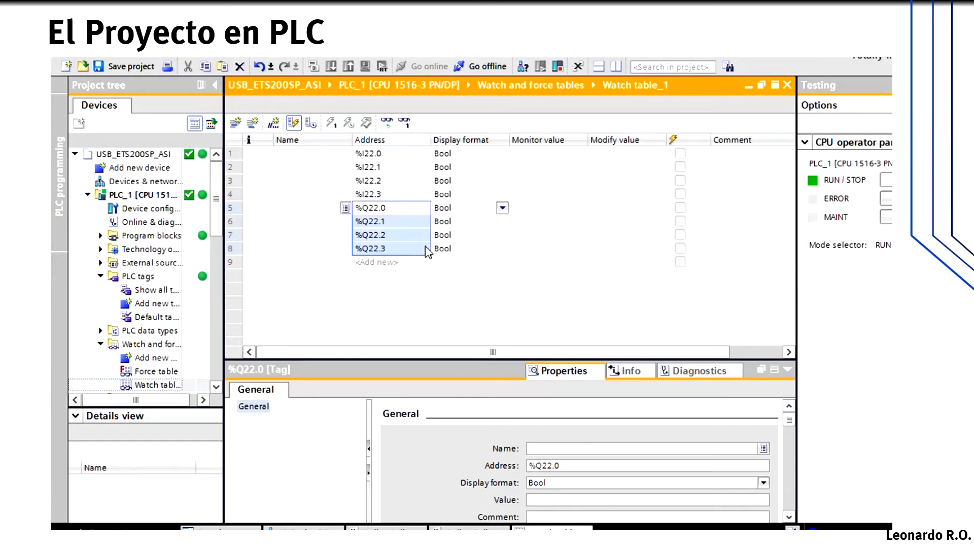
left_click(388, 262)
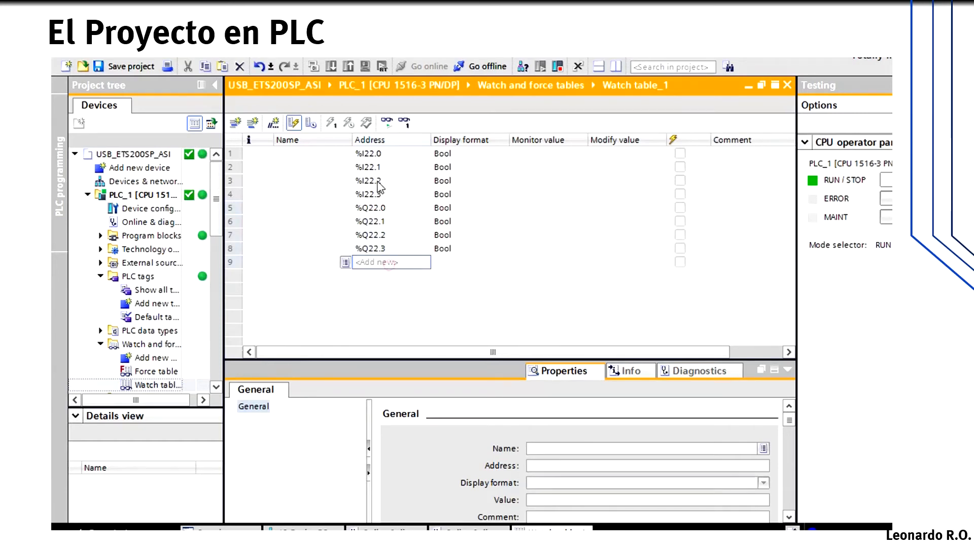
- Start monitoring all watch table values and set the modify value of %Q22.0 to TRUE
left_click(389, 126)
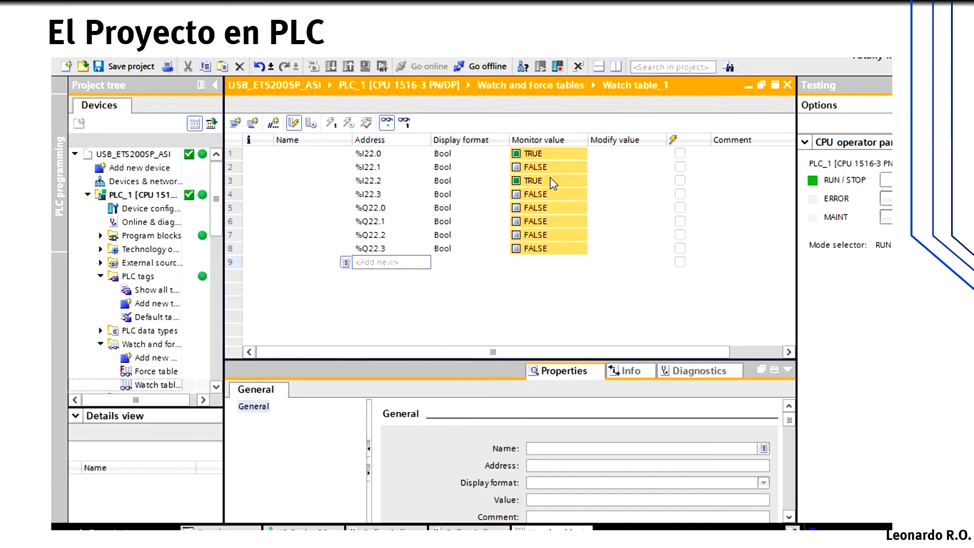
left_click(609, 212)
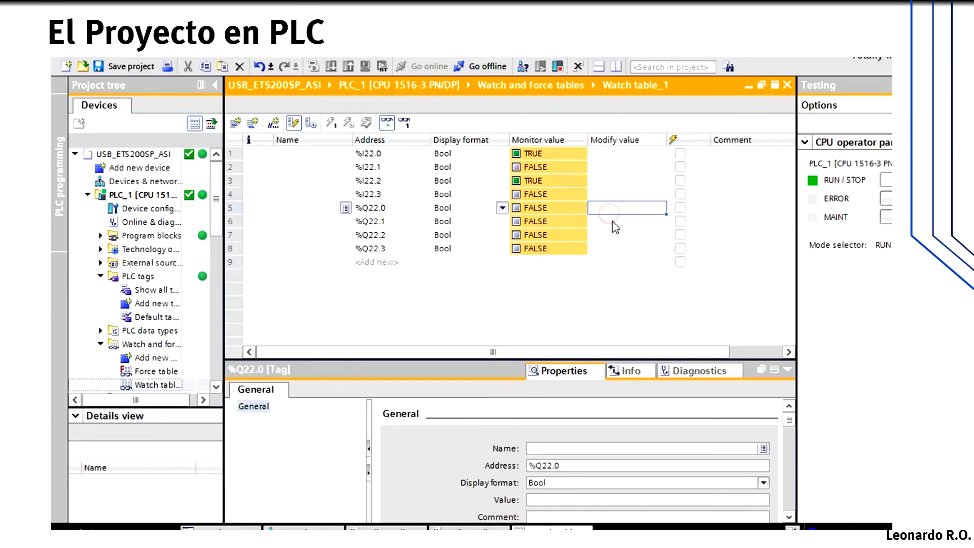
left_click(613, 223)
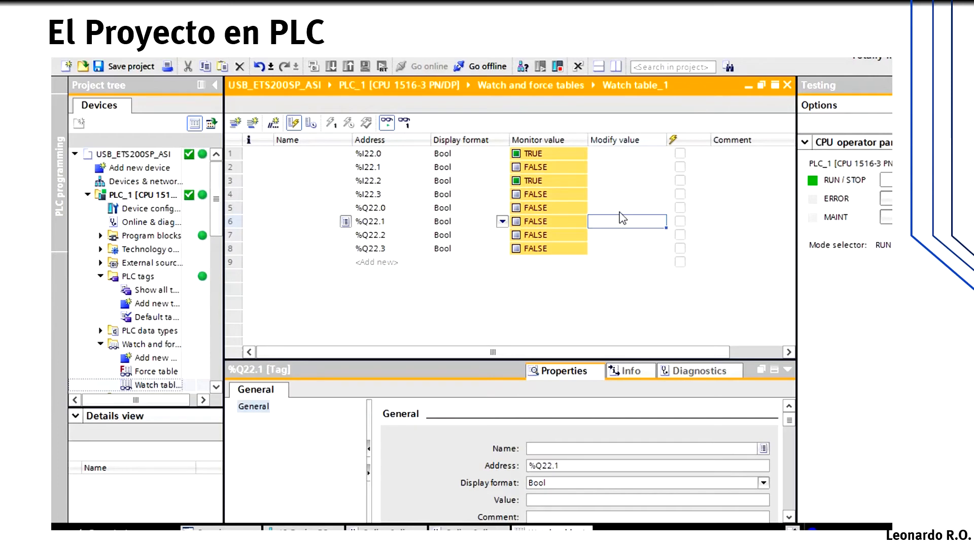
left_click(619, 209)
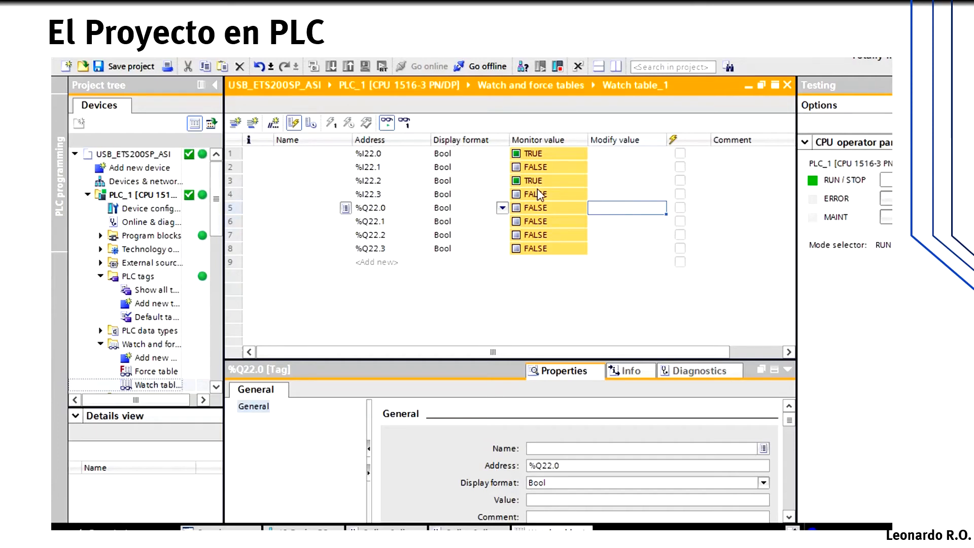
type("true")
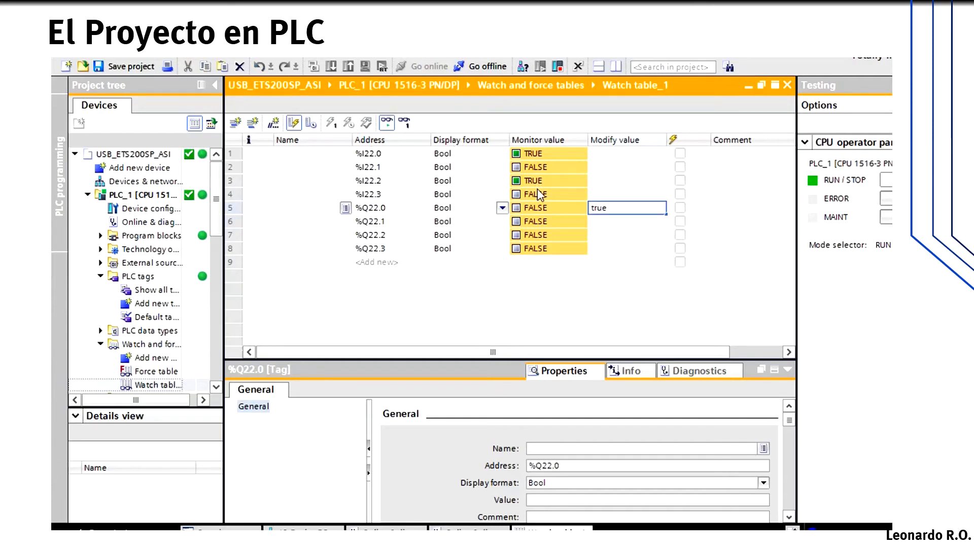
key("Return")
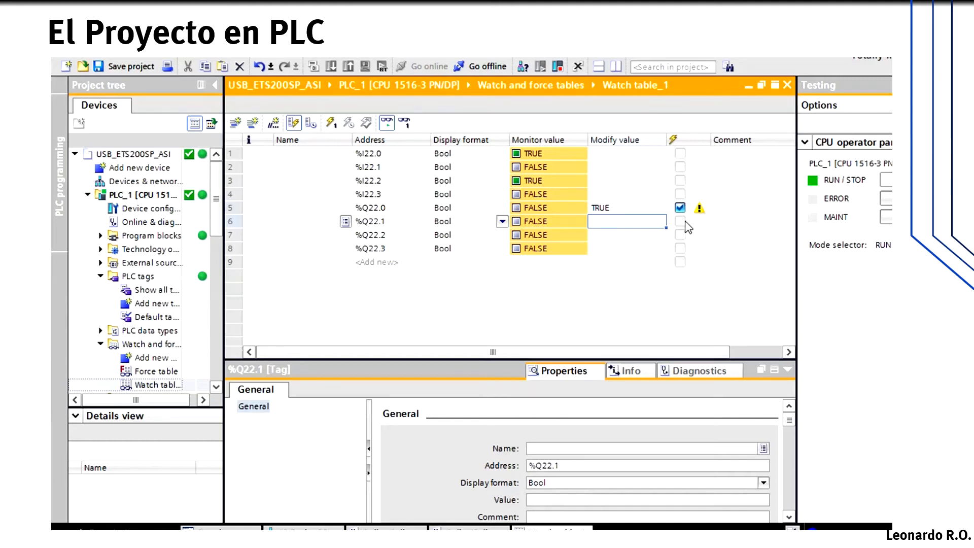
- Switch on outputs %Q22.0 and %Q22.1 one after the other by writing the modify value TRUE to the PLC
left_click(334, 130)
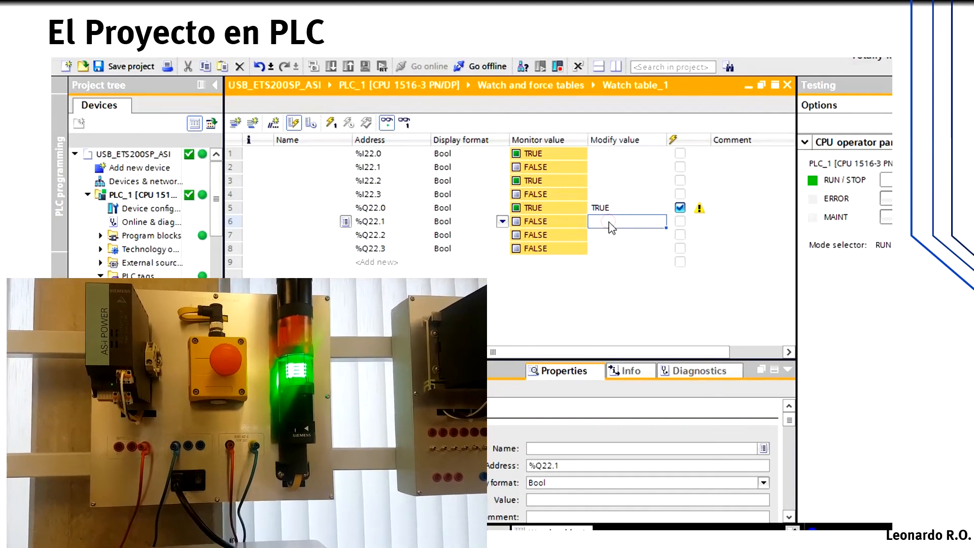
type("true")
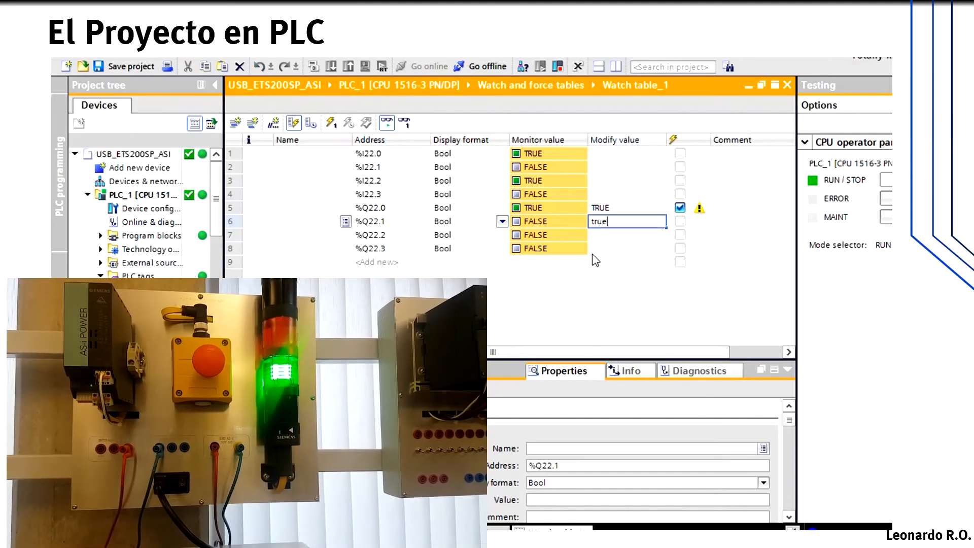
key("Return")
key("Return")
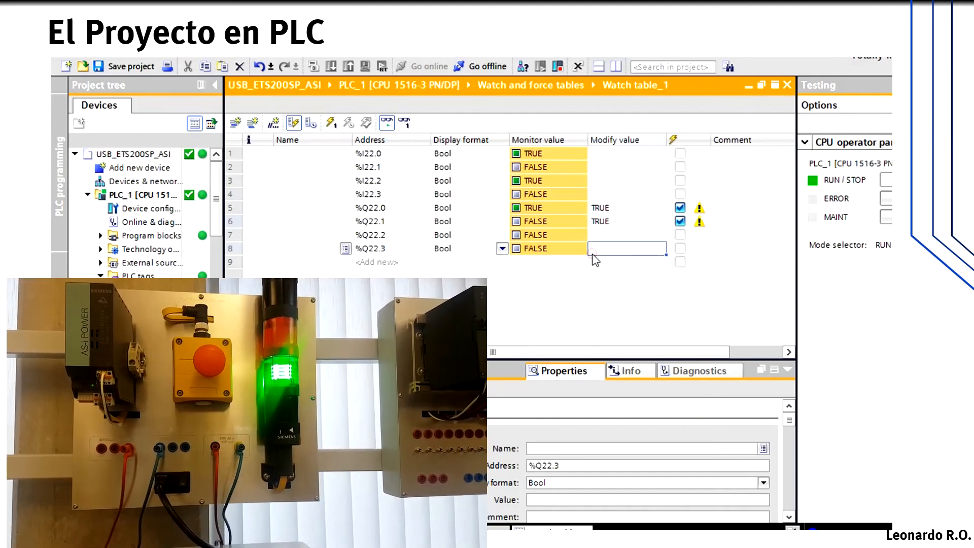
left_click(330, 127)
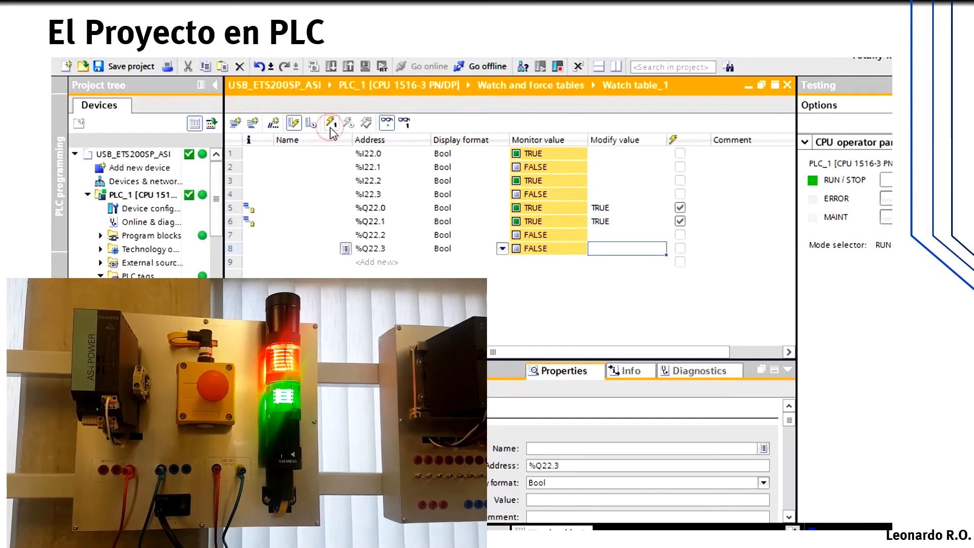
- Set the modify value of %Q22.2 to TRUE and write it to the PLC
left_click(625, 238)
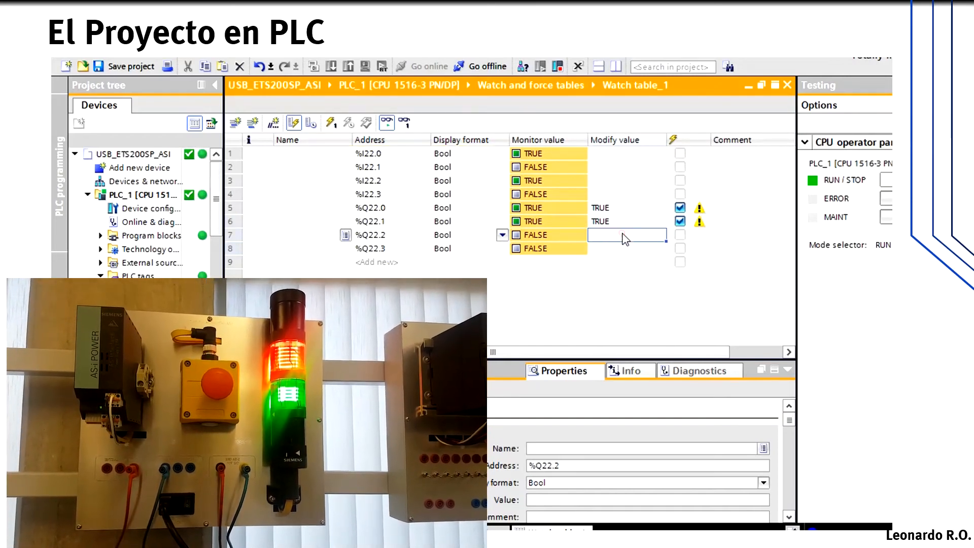
type("true")
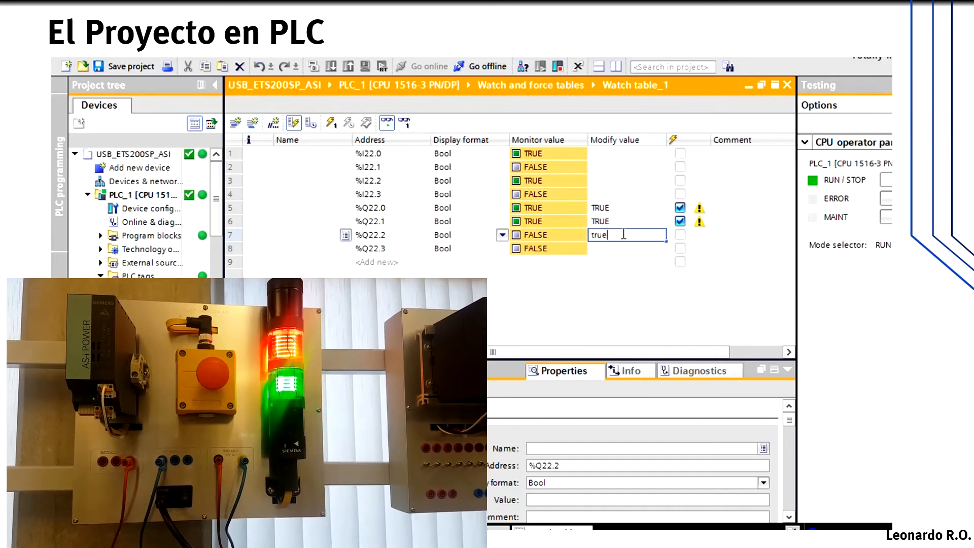
left_click(330, 125)
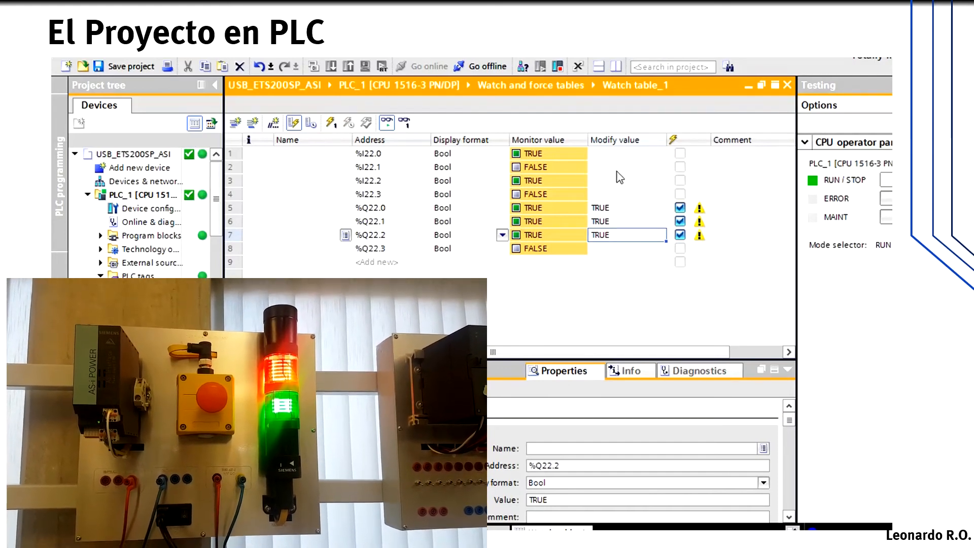
- Change the modify value of %Q22.2 to FALSE and write the modify values to the PLC
double_click(625, 236)
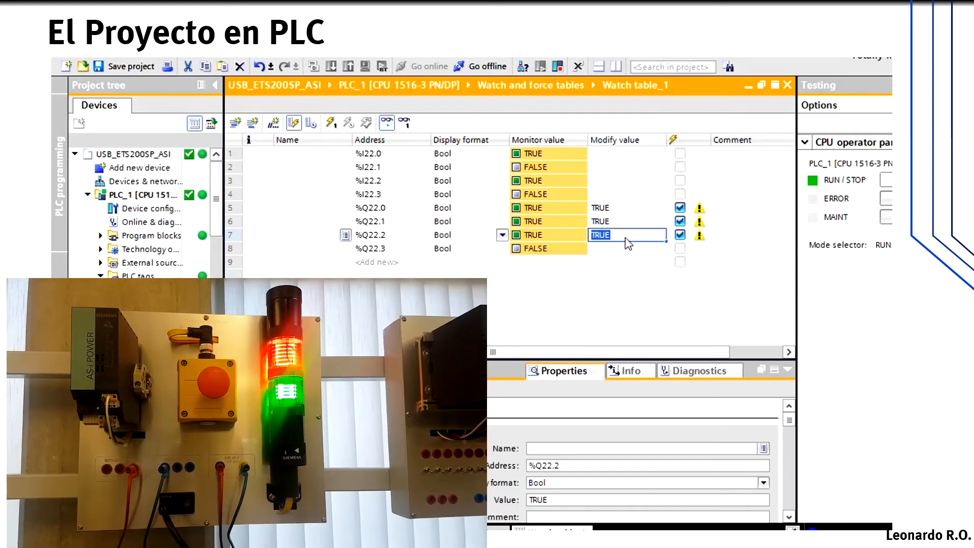
type("fakse")
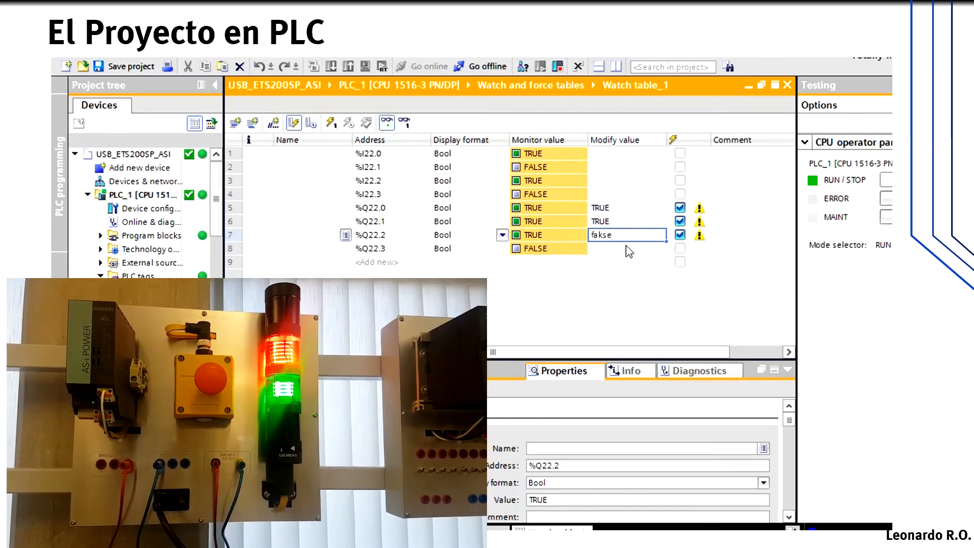
key("BackSpace")
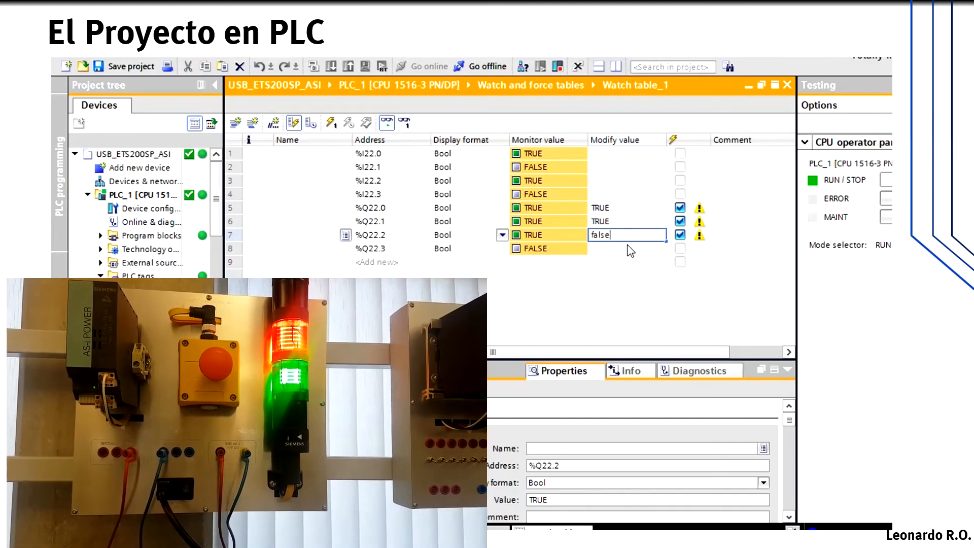
key("Return")
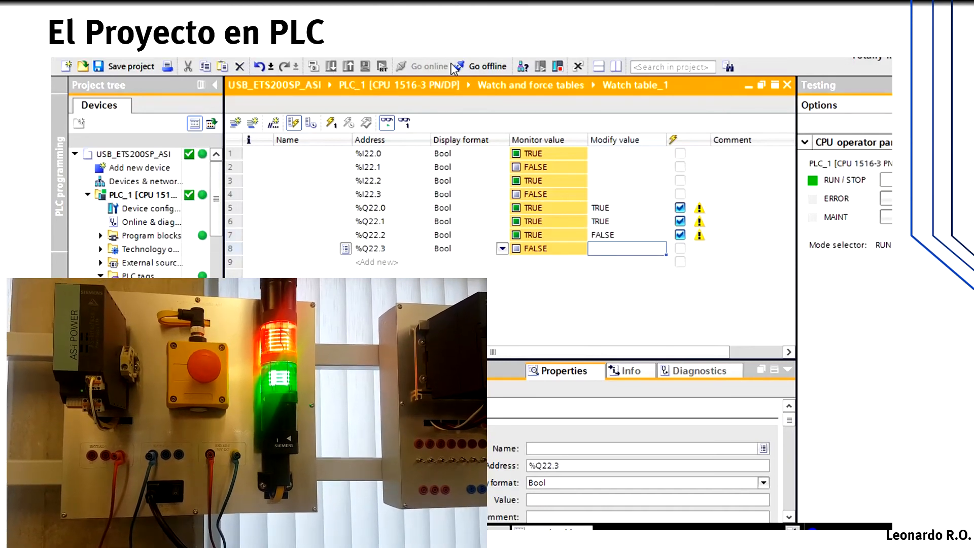
left_click(331, 122)
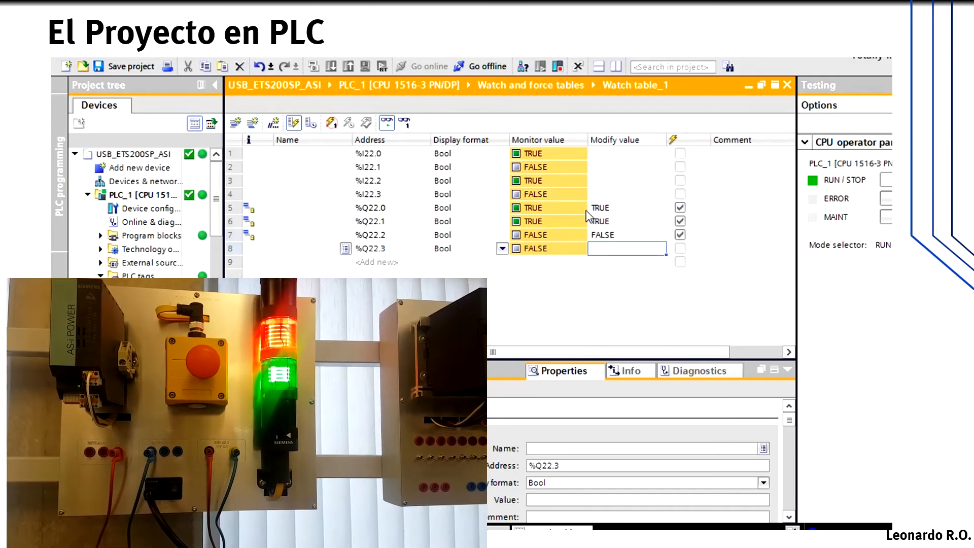
- Set the modify values of %Q22.1 and %Q22.0 to FALSE and write them to the PLC to switch both outputs off
left_click(621, 223)
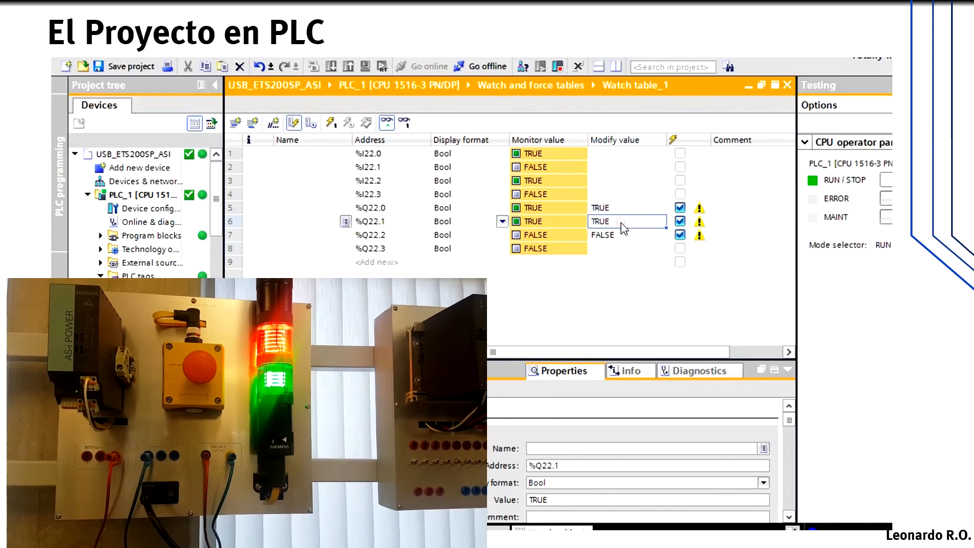
left_click(623, 227)
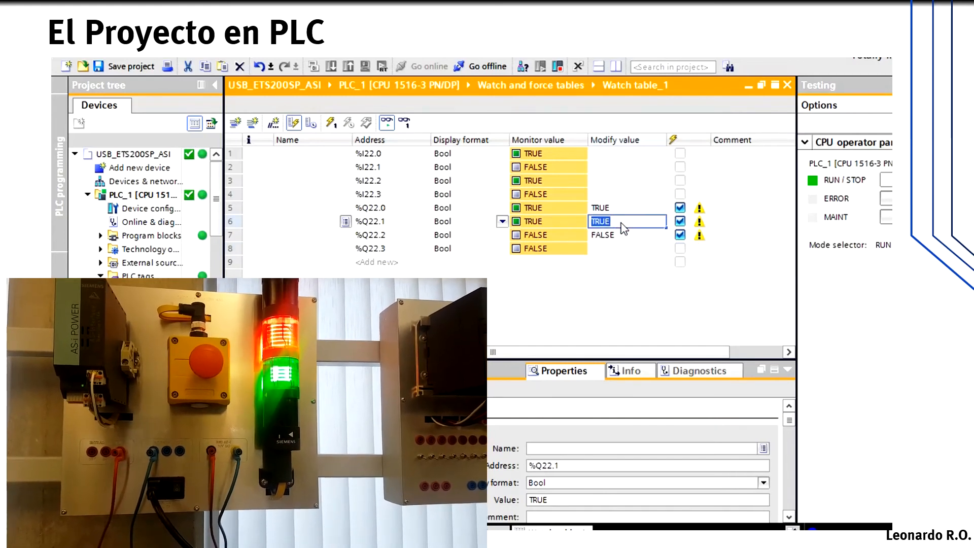
type("false")
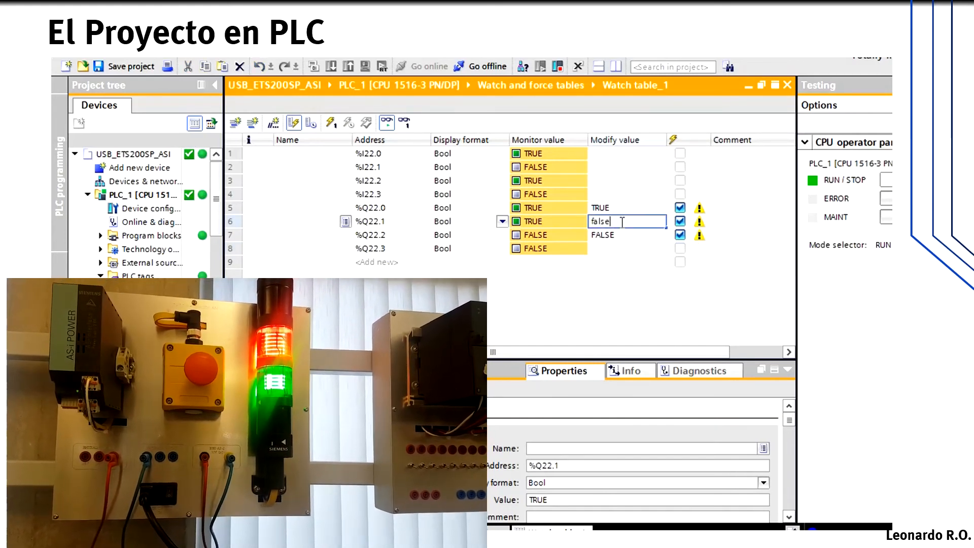
key("Return")
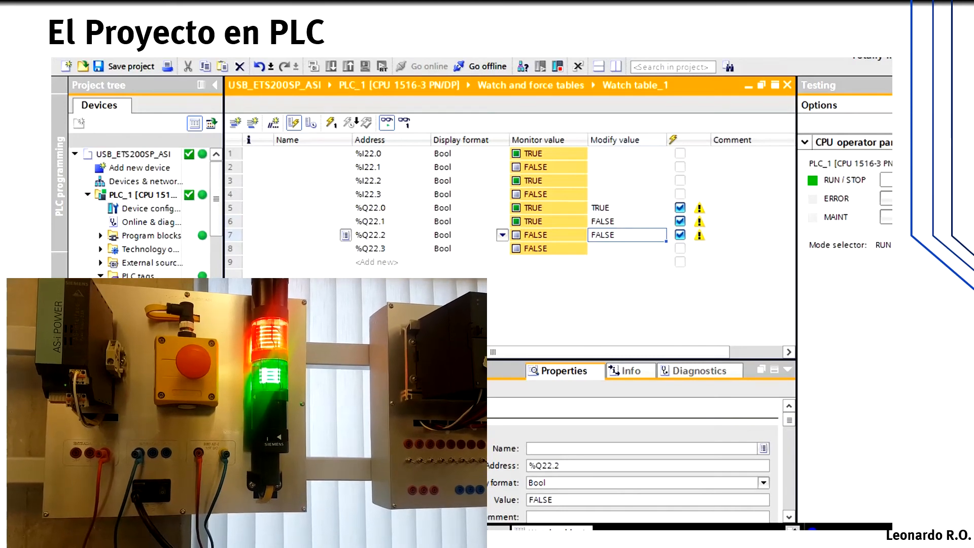
left_click(613, 211)
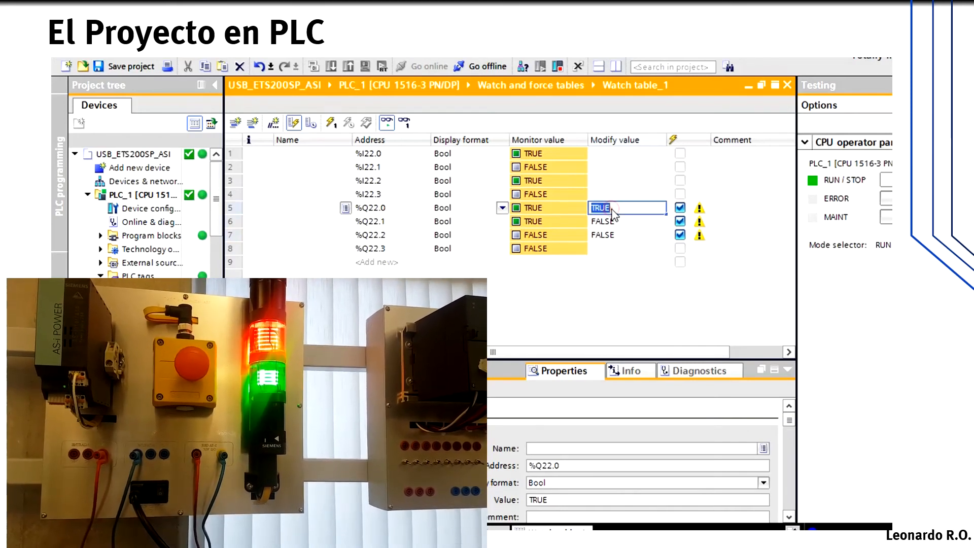
type("f")
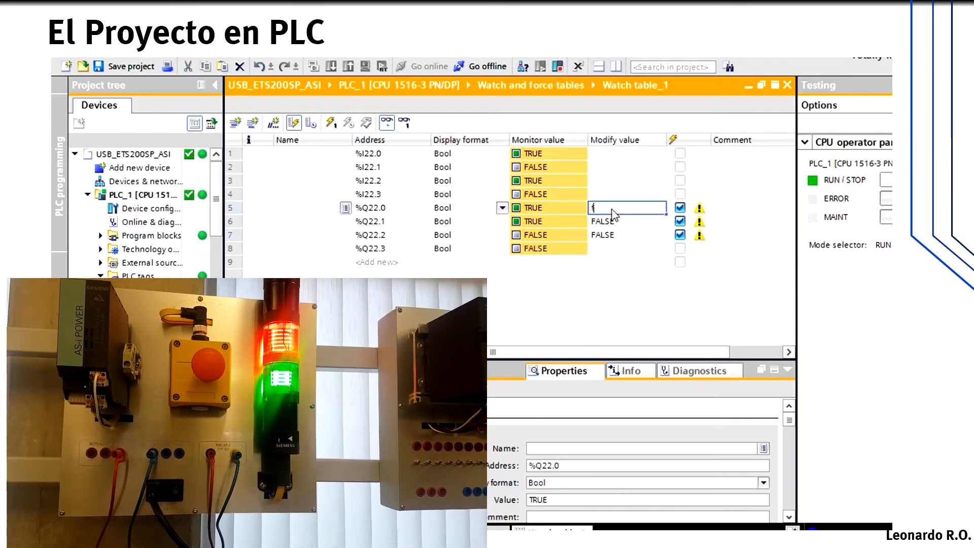
type("alse")
key("Return")
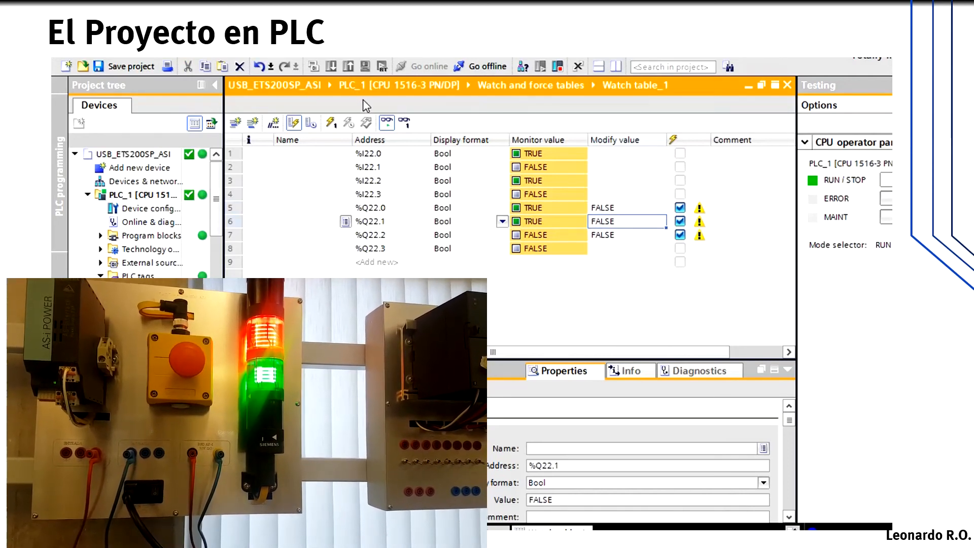
left_click(331, 123)
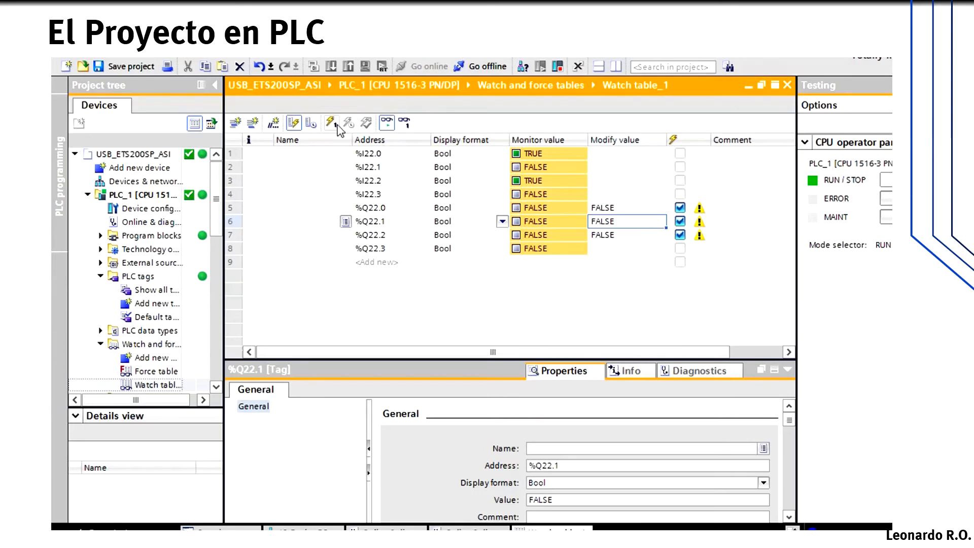
- Go offline and open the Main [OB1] program block of PLC_1
left_click(479, 66)
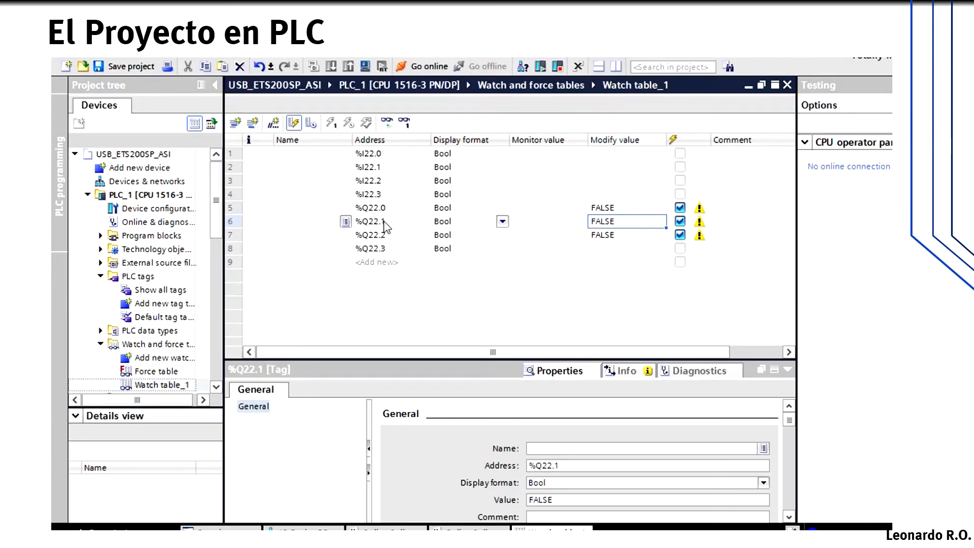
left_click(88, 195)
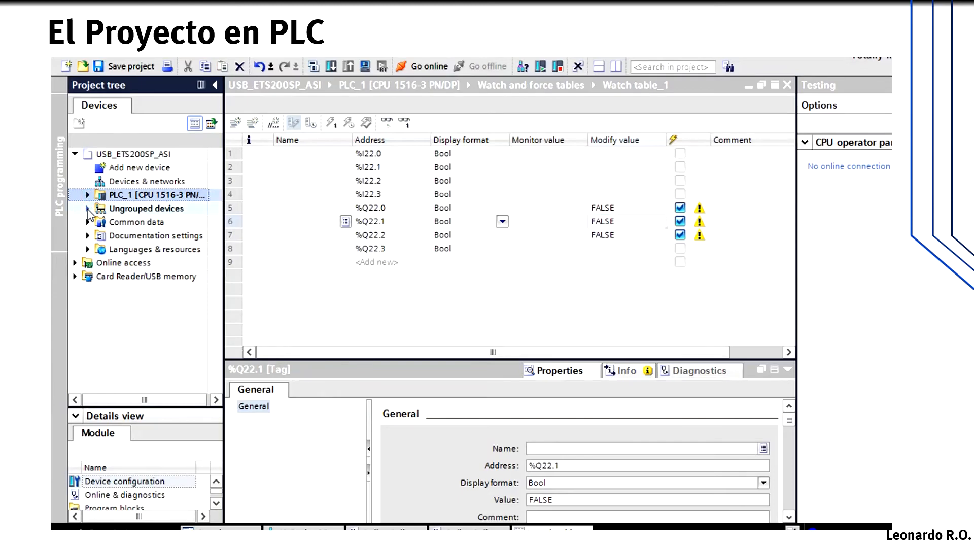
left_click(87, 195)
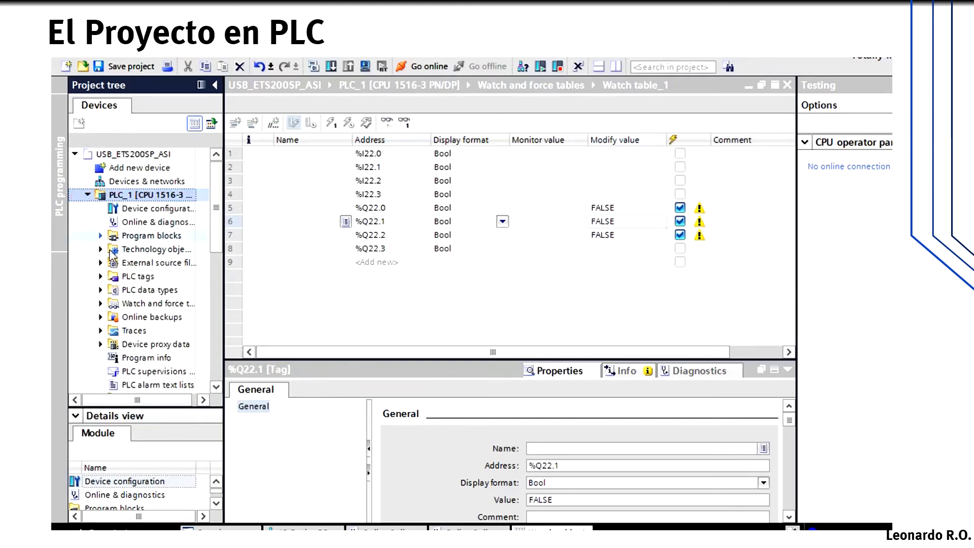
left_click(101, 236)
double_click(155, 263)
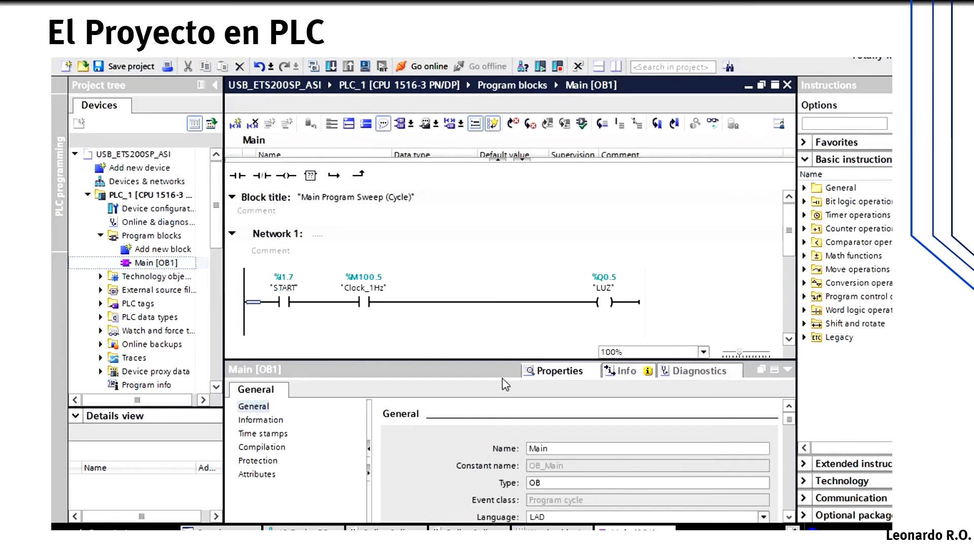
- Copy the START2 contact, the Clock_1Hz contact and the LUZ2 coil from Network 2 into the empty Network 3
left_click_drag(506, 361, 506, 475)
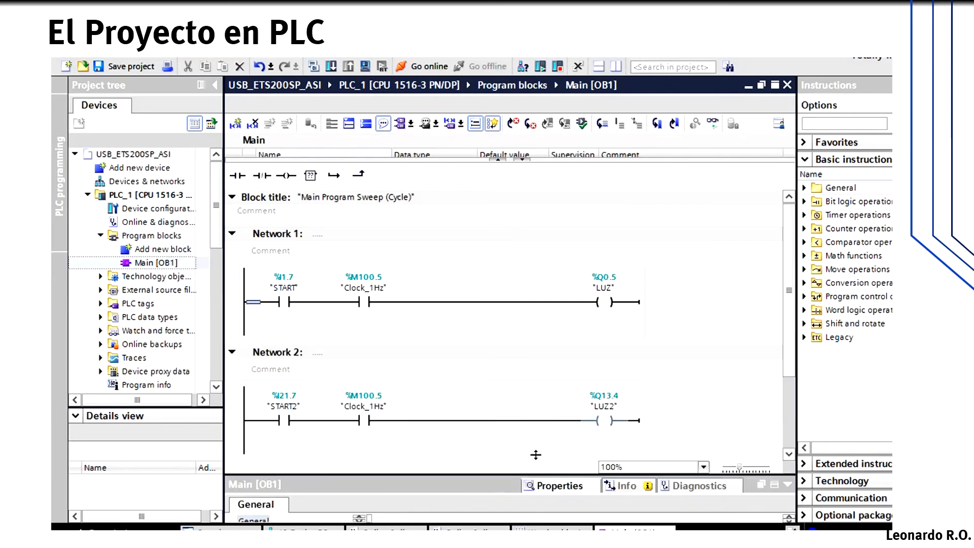
scroll(784, 264, "down", 3)
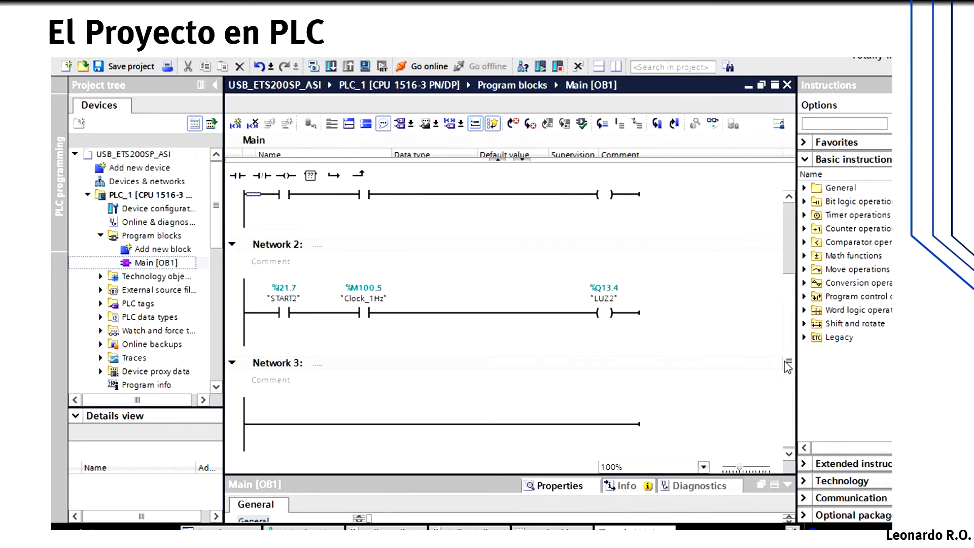
left_click(292, 313)
left_click(363, 314, "ctrl")
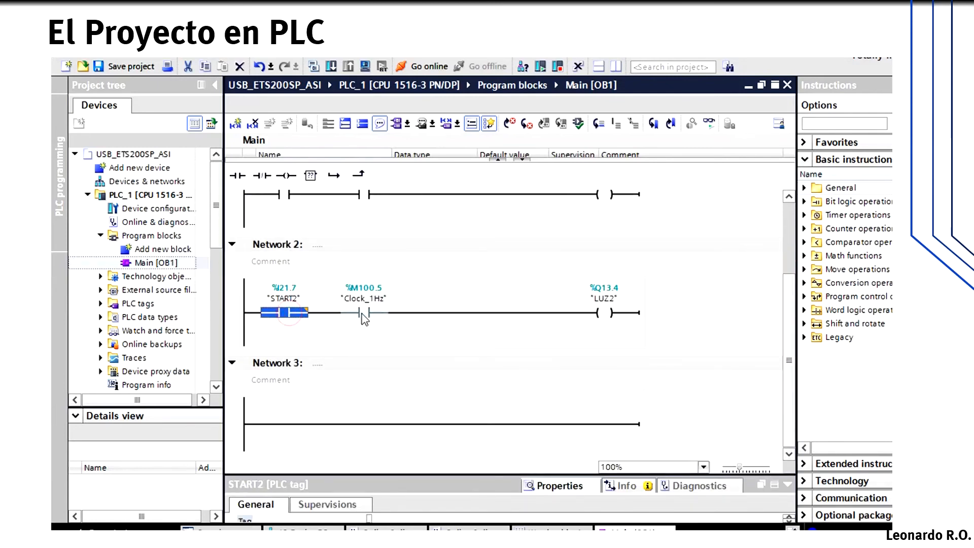
left_click(604, 313, "ctrl")
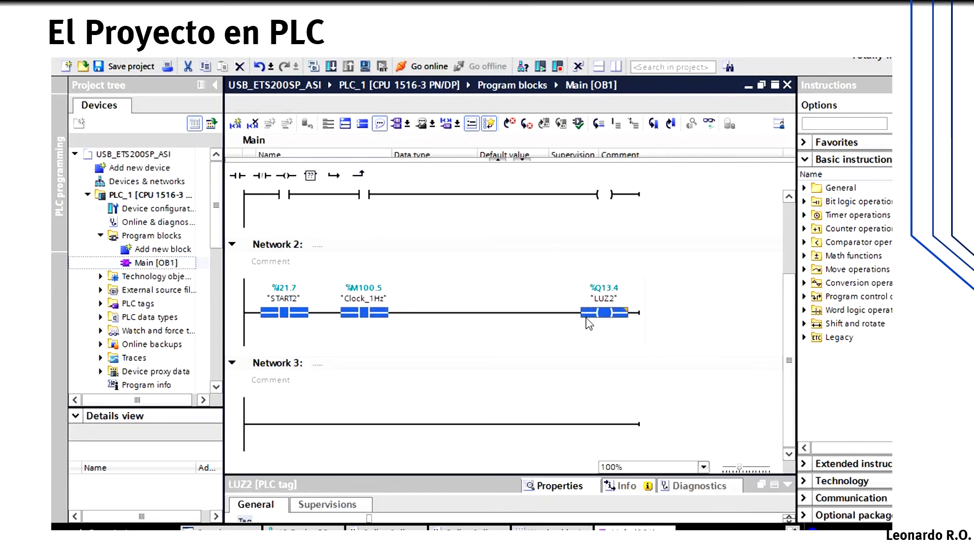
left_click(288, 425)
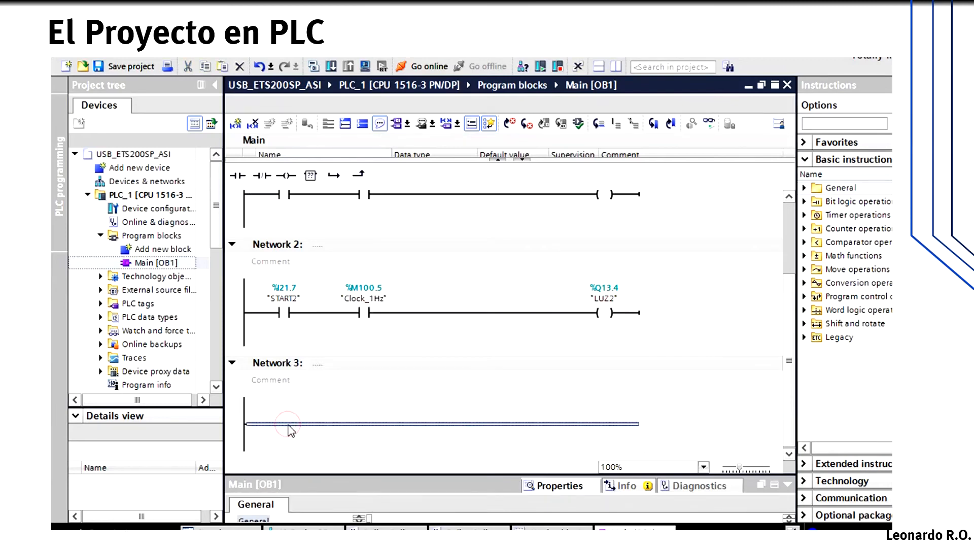
key("ctrl+v")
- Replace the START2 operand of the first contact in Network 3 with input I22.0
left_click(291, 417)
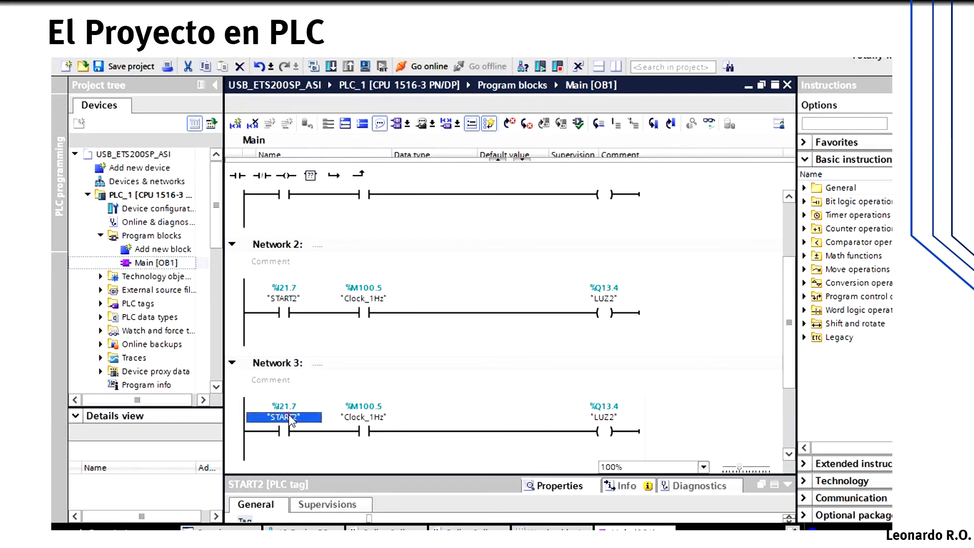
right_click(290, 416)
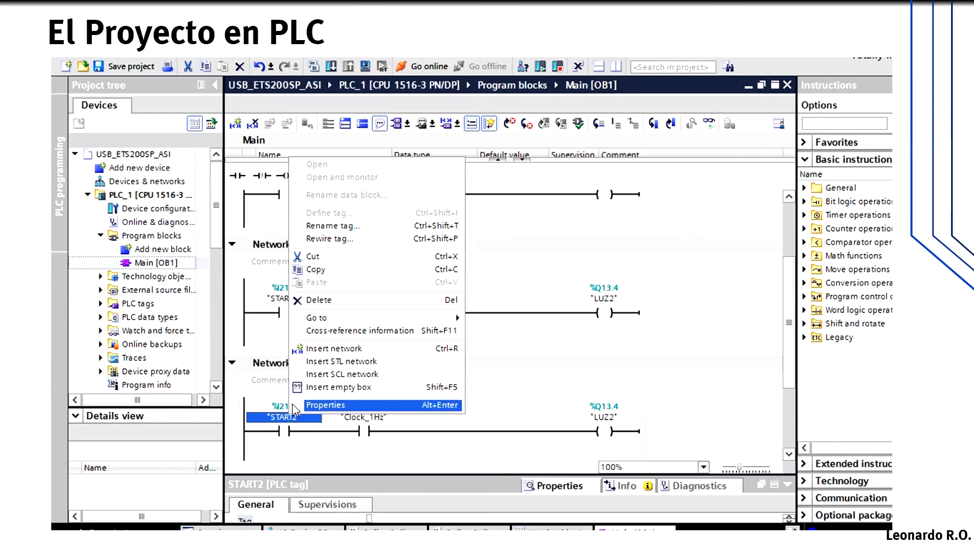
left_click(288, 440)
left_click(286, 417)
left_click(288, 417)
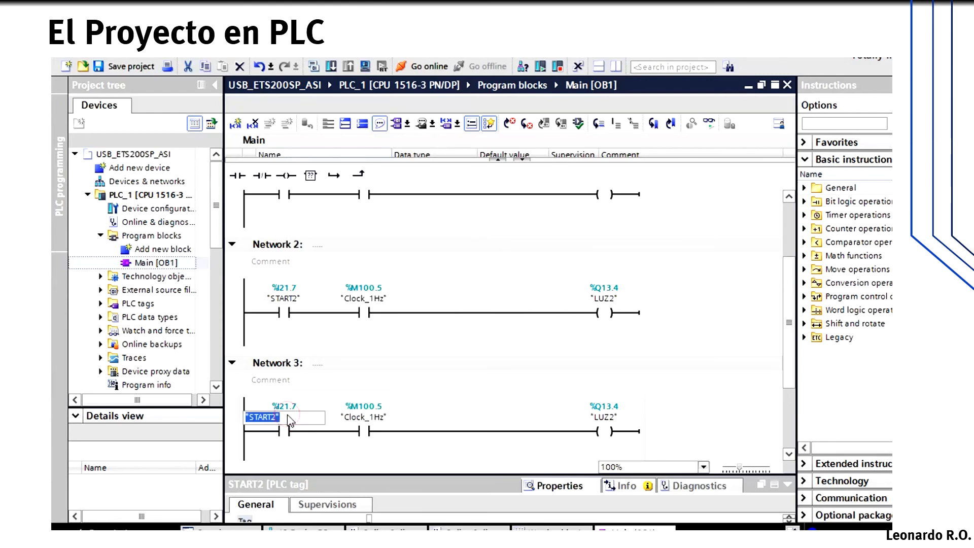
type("i22.0")
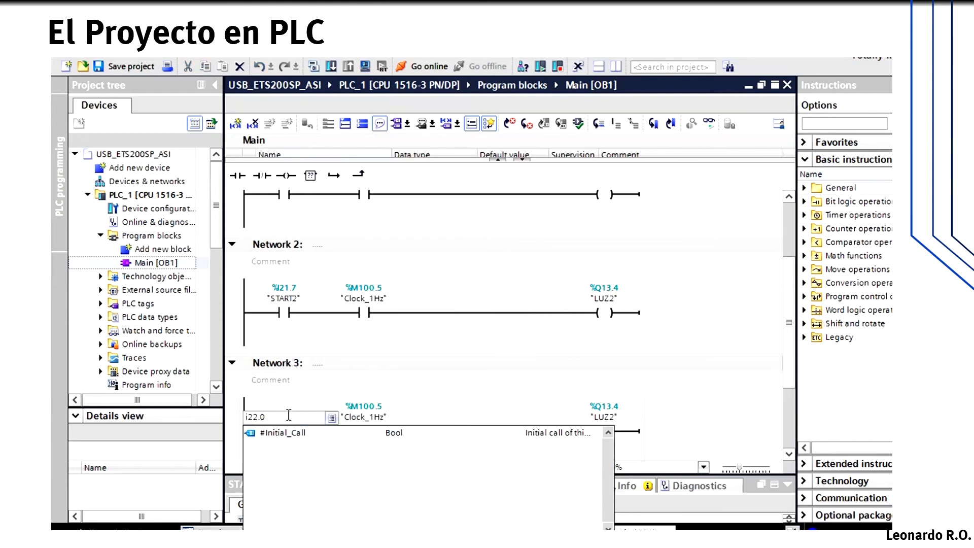
left_click(298, 455)
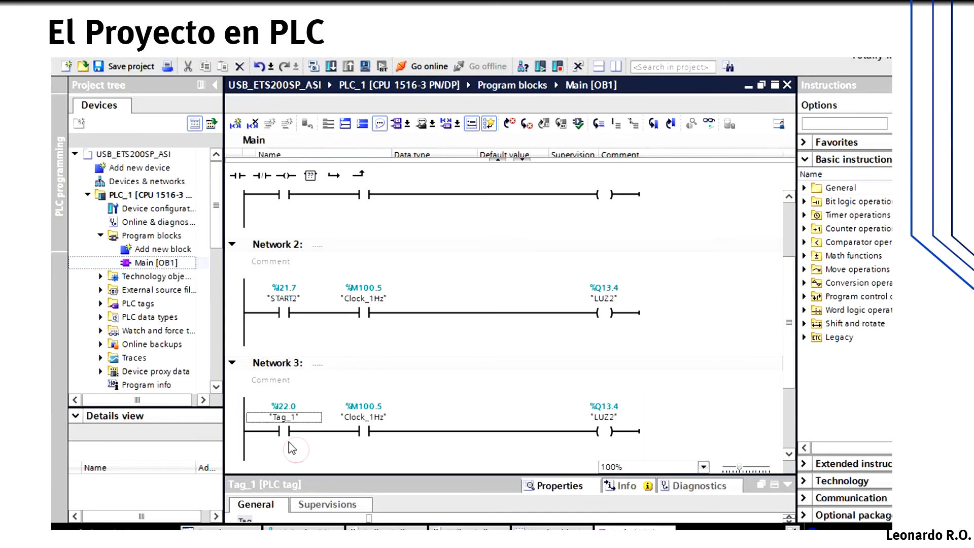
left_click(284, 431)
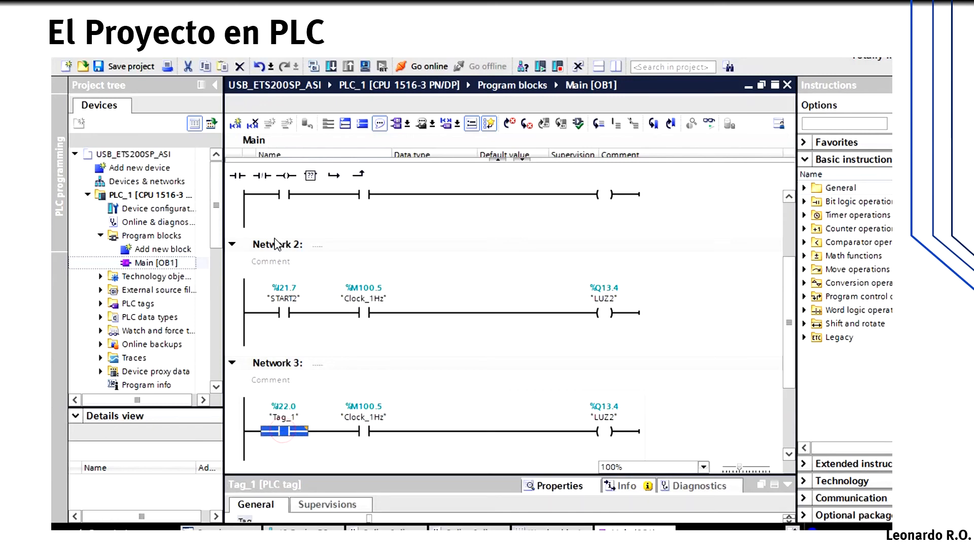
- Change the first contact in Network 3, addressed I22.0, to a normally closed contact
left_click(303, 430)
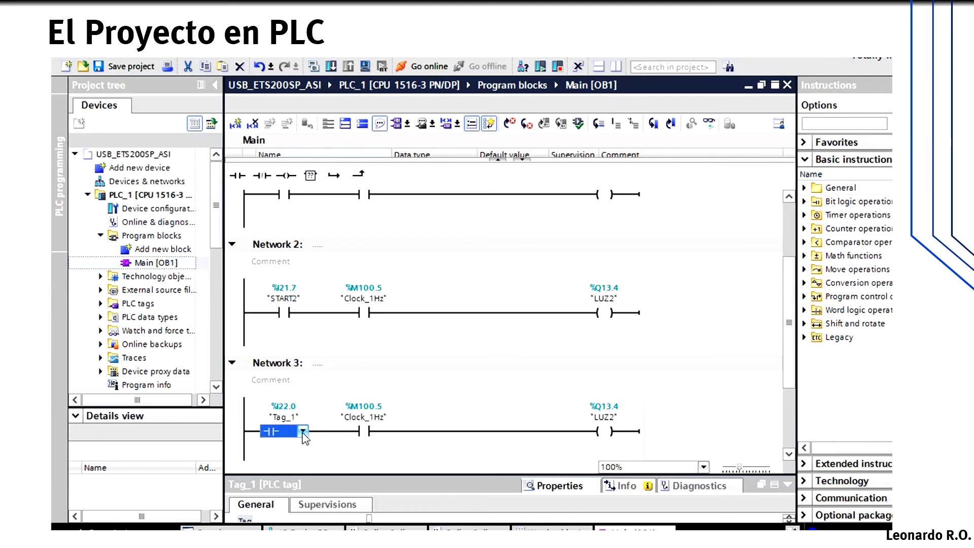
left_click(300, 434)
left_click(287, 457)
- Rename the tag of input %I22.0 in Network 3 to STOP_ASI
left_click(287, 418)
right_click(287, 418)
mouse_move(325, 318)
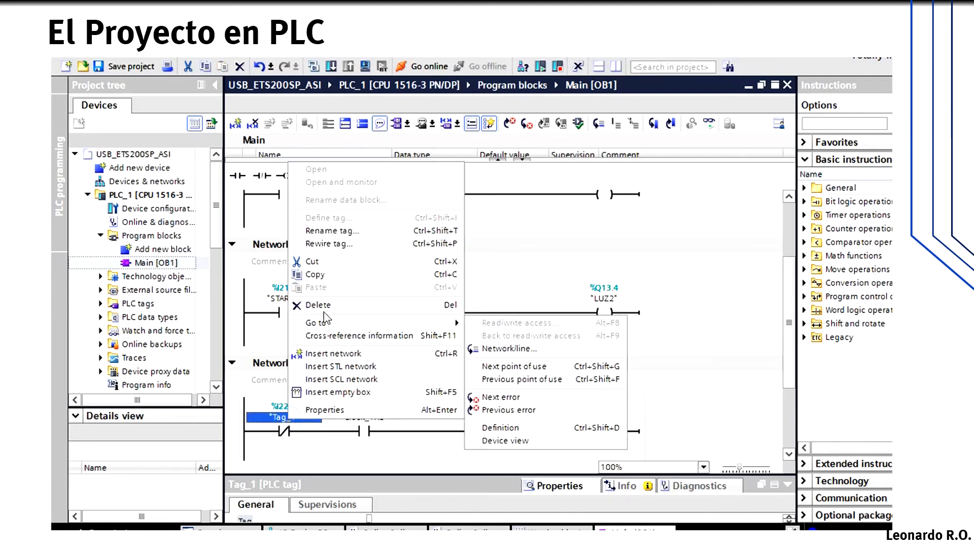
left_click(337, 231)
type("STOP_ASI")
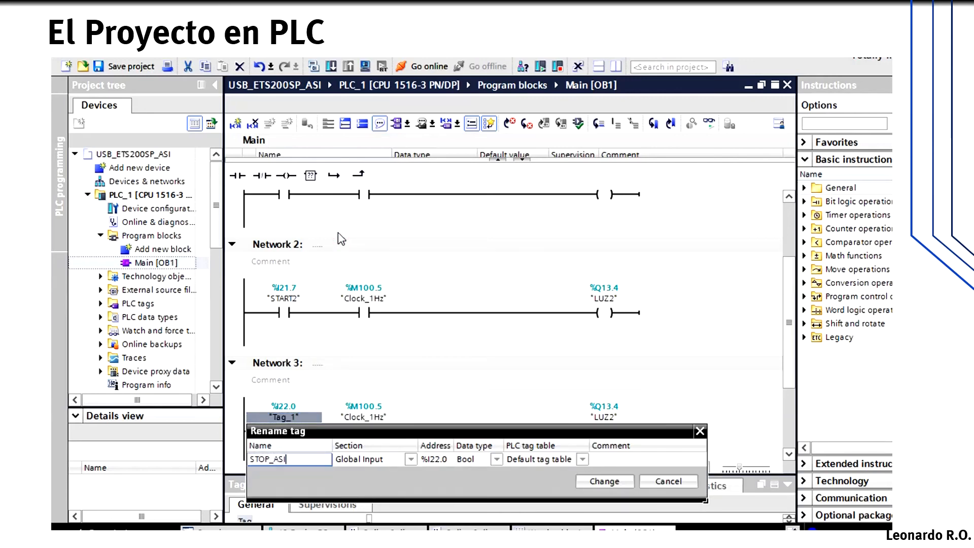
key("Return")
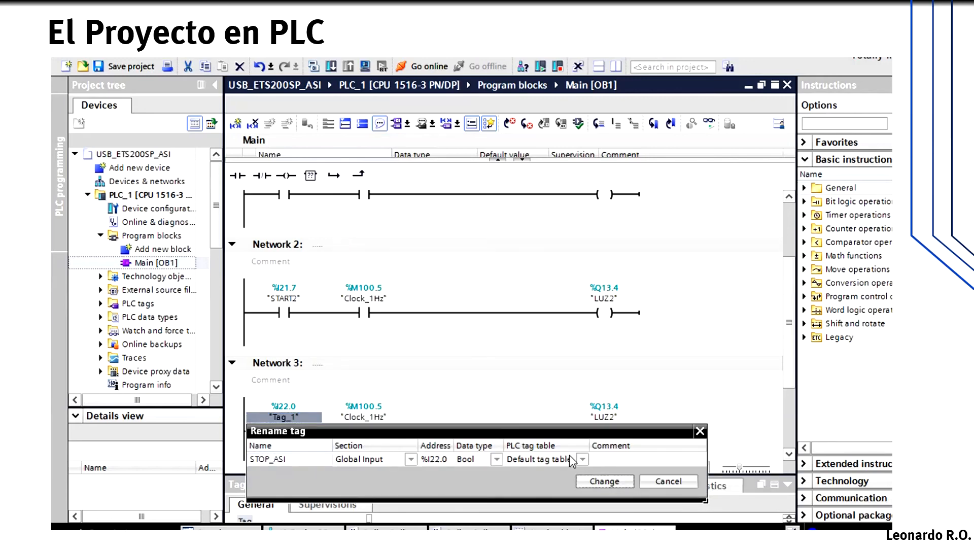
left_click(604, 480)
left_click(448, 398)
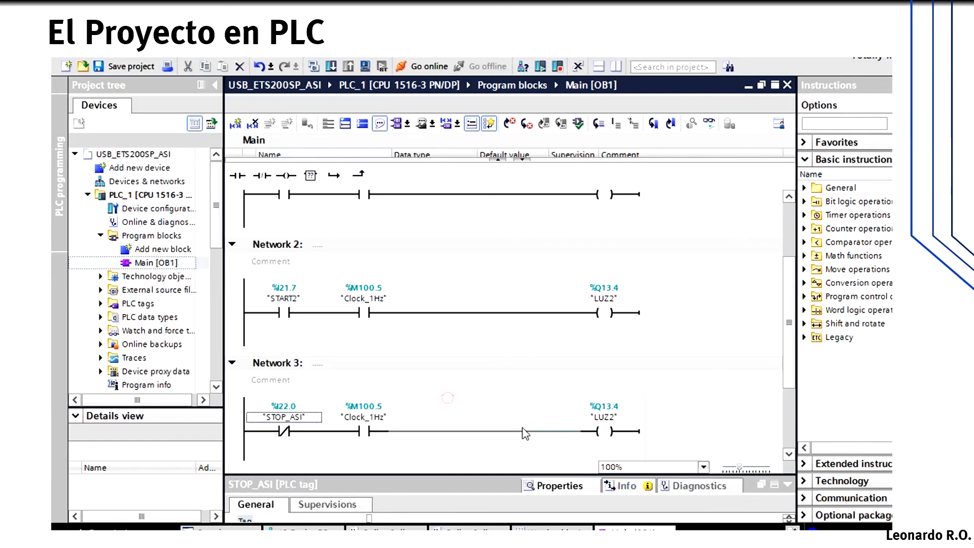
- Replace the LUZ2 operand of the coil in Network 3 with output Q22.0
left_click(608, 432)
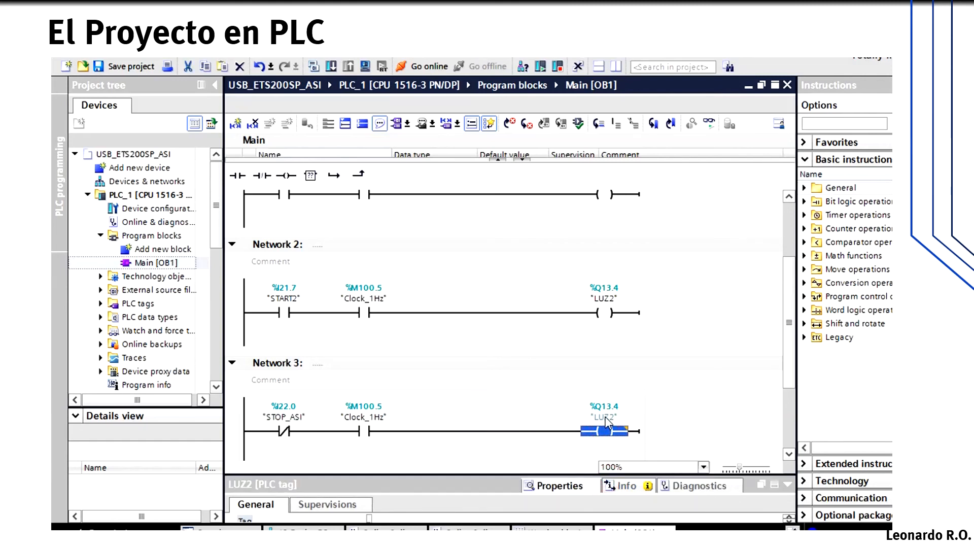
double_click(607, 433)
type("q")
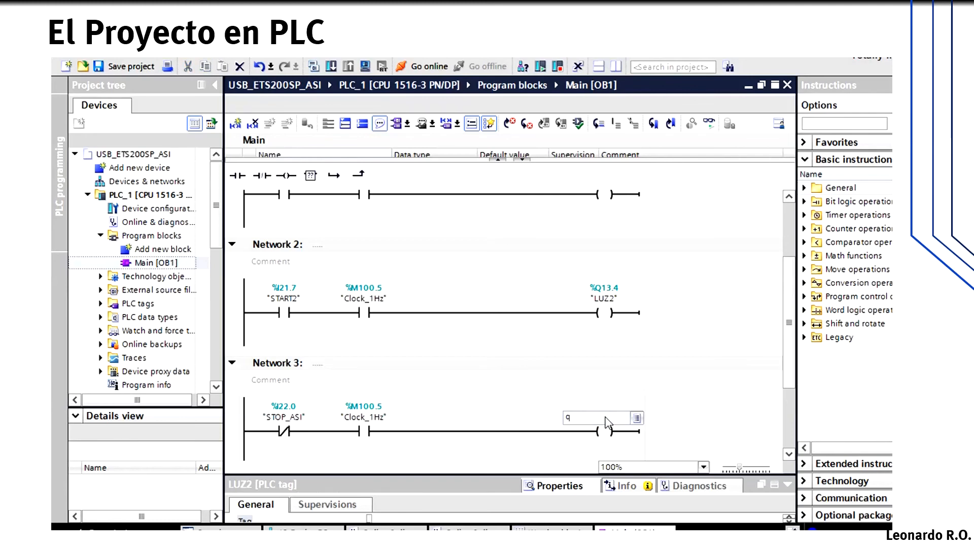
type("22")
key("Return")
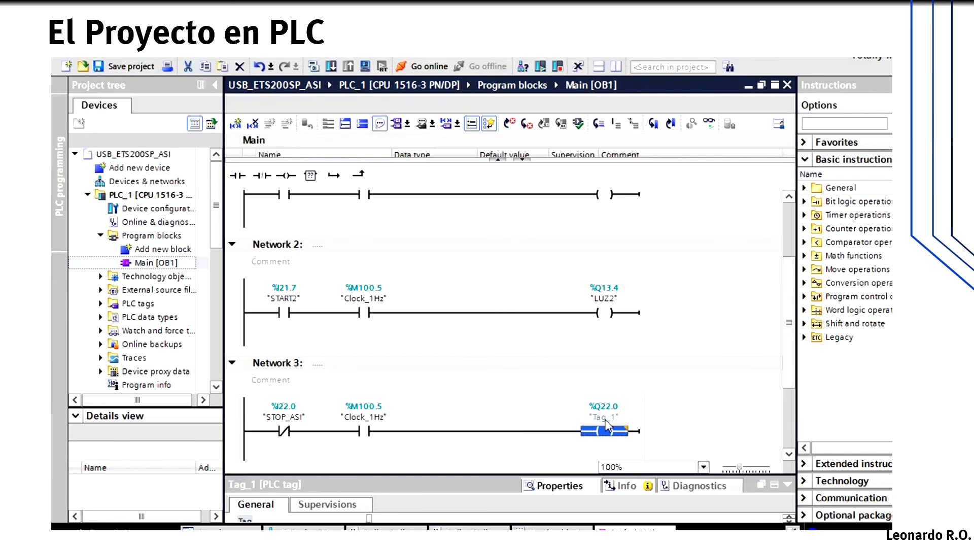
- Rename the tag of output %Q22.0 in Network 3 to LUZ_ASI
left_click(607, 422)
right_click(606, 420)
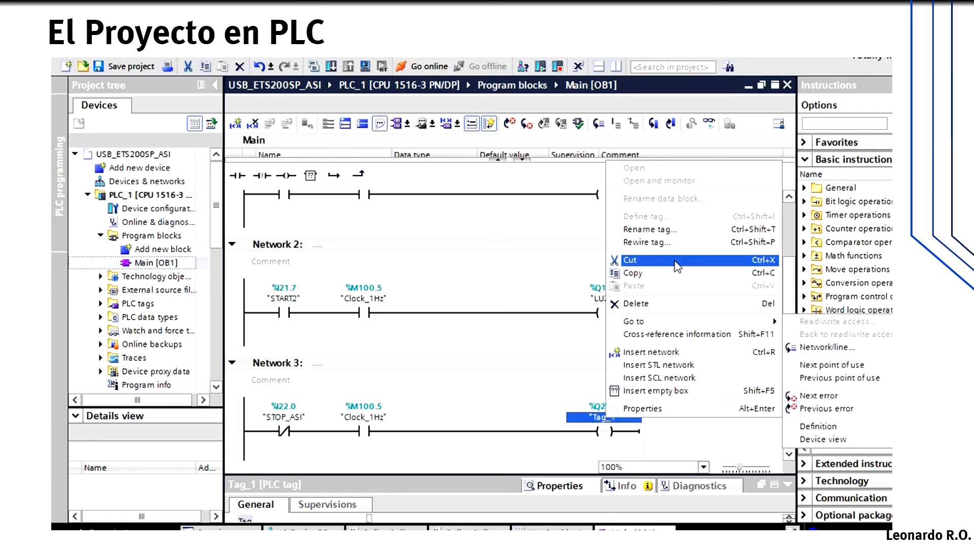
left_click(650, 229)
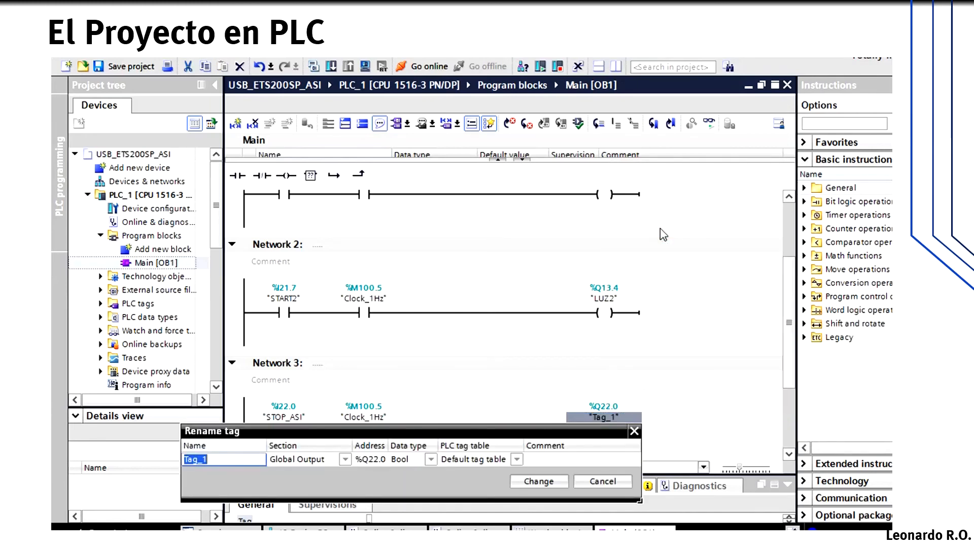
type("LUZ_ASI")
key("Return")
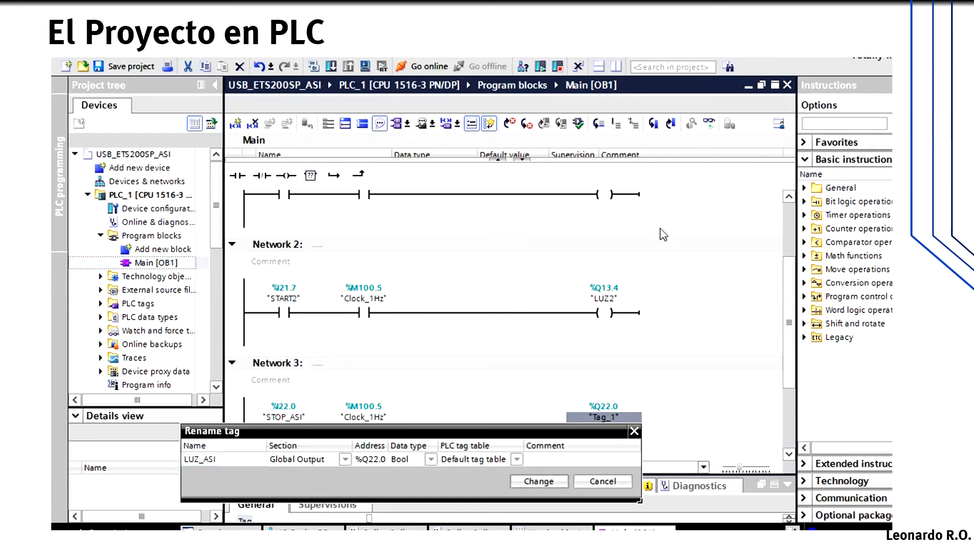
left_click(549, 482)
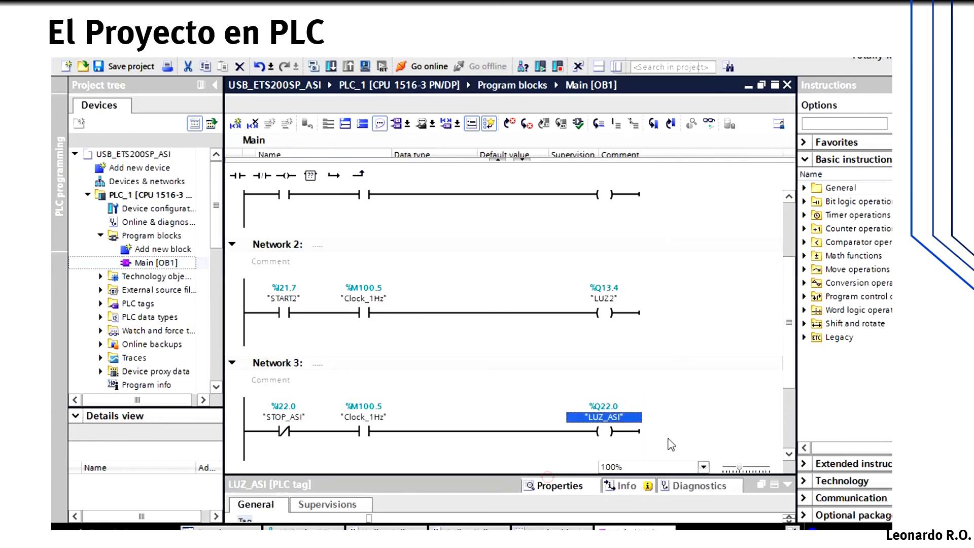
- Download the Main [OB1] block to PLC_1 and load it after the preview check
left_click(161, 266)
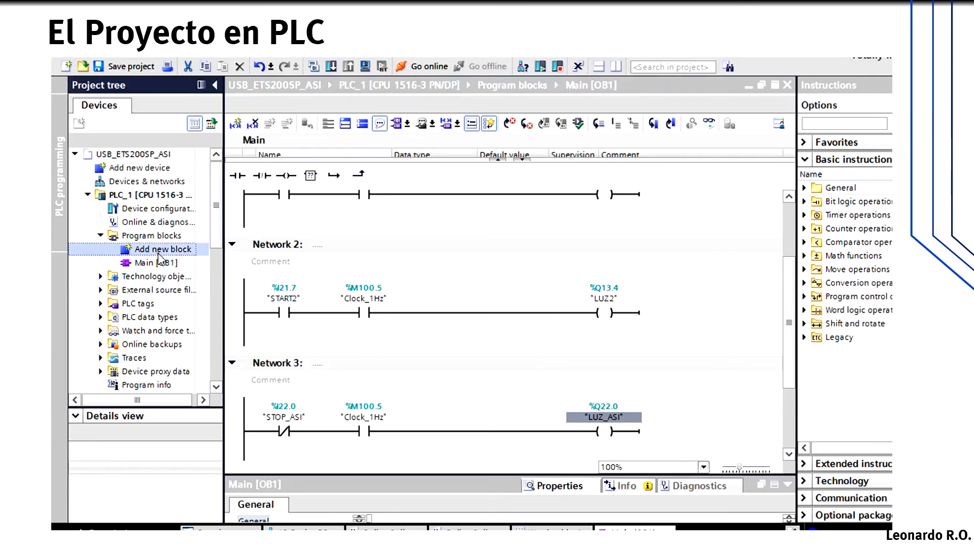
left_click(331, 66)
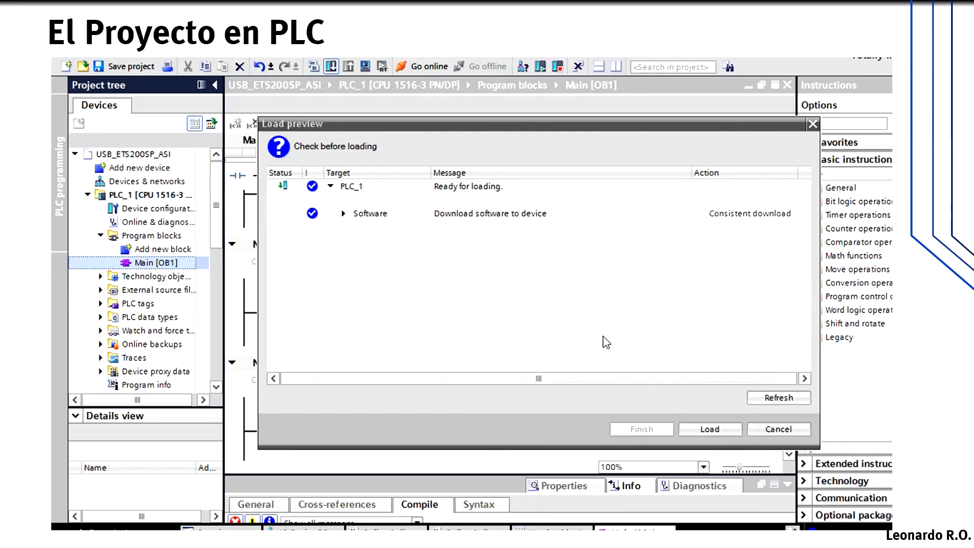
left_click(710, 431)
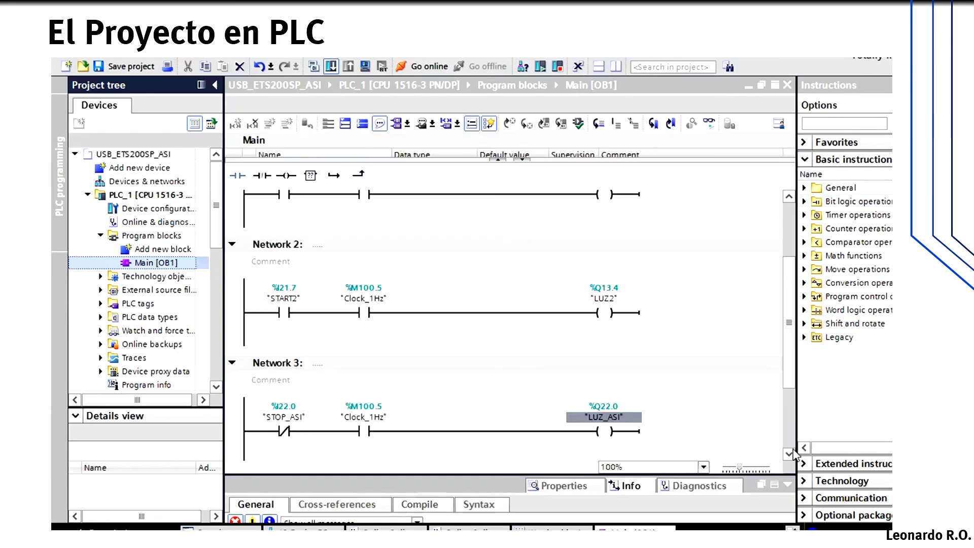
- Monitor the Main [OB1] block online to examine the signal flow through Network 3
left_click(789, 453)
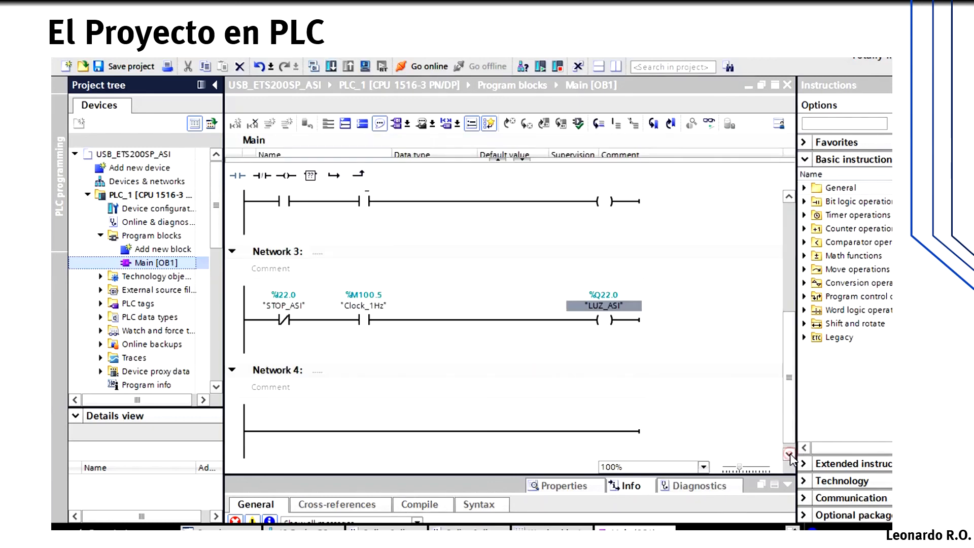
left_click(710, 124)
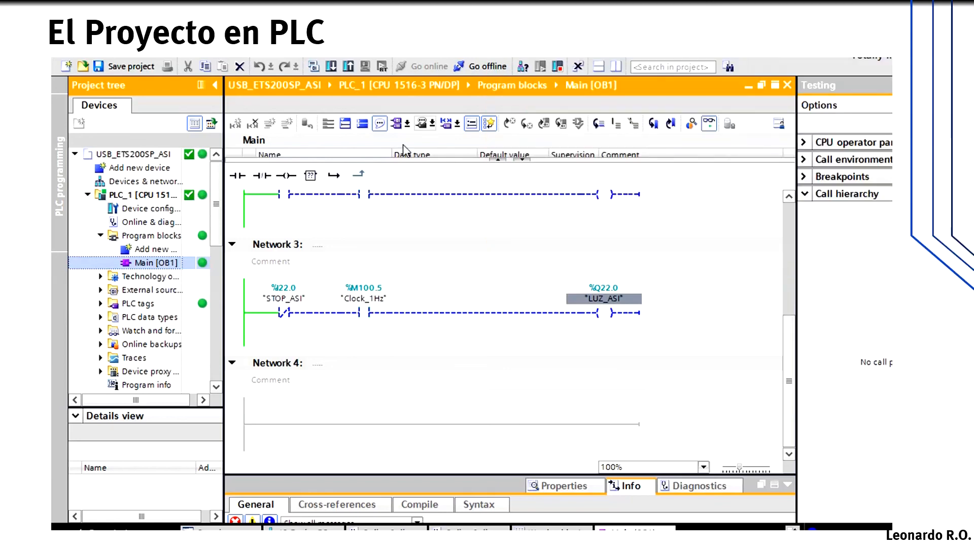
- Go offline from the PLC and save the project
left_click(488, 70)
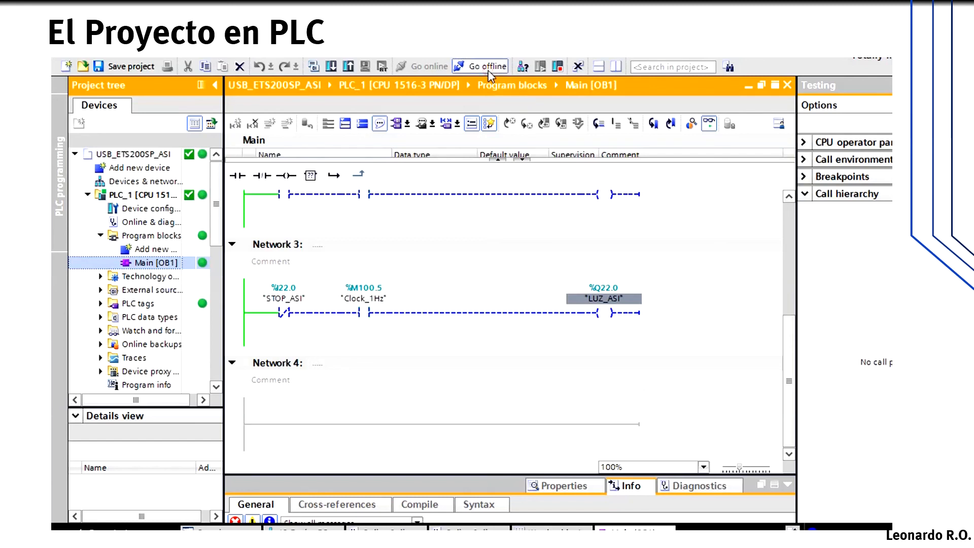
left_click(789, 196)
scroll(791, 199, "up", 5)
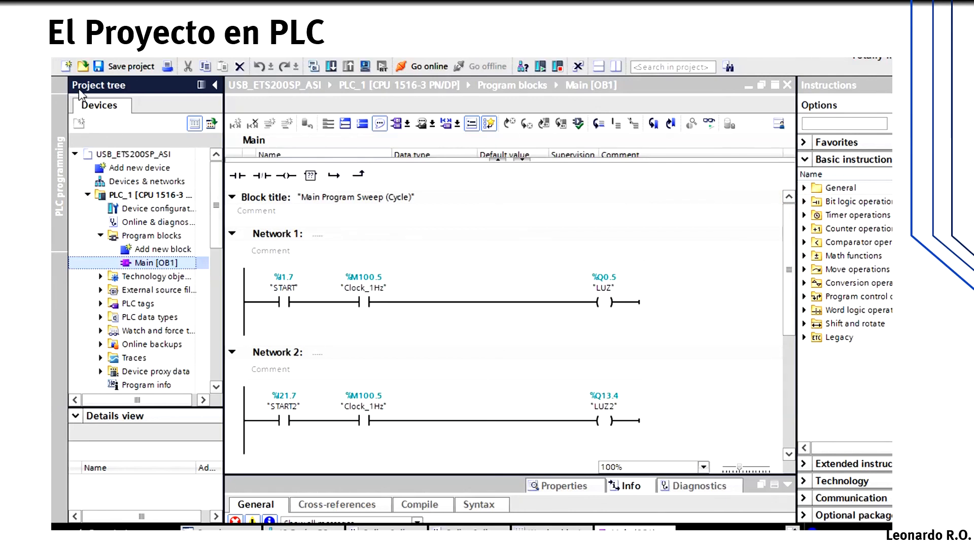
left_click(117, 69)
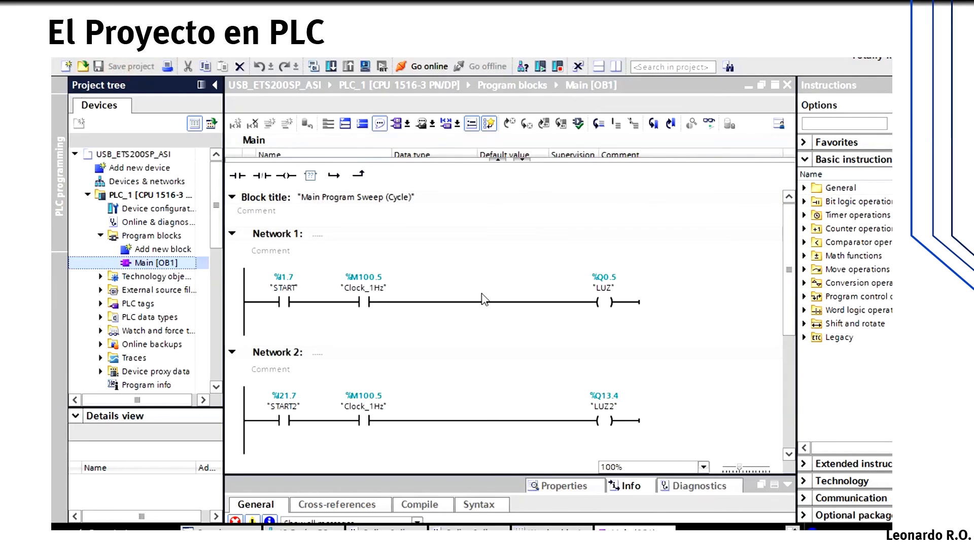